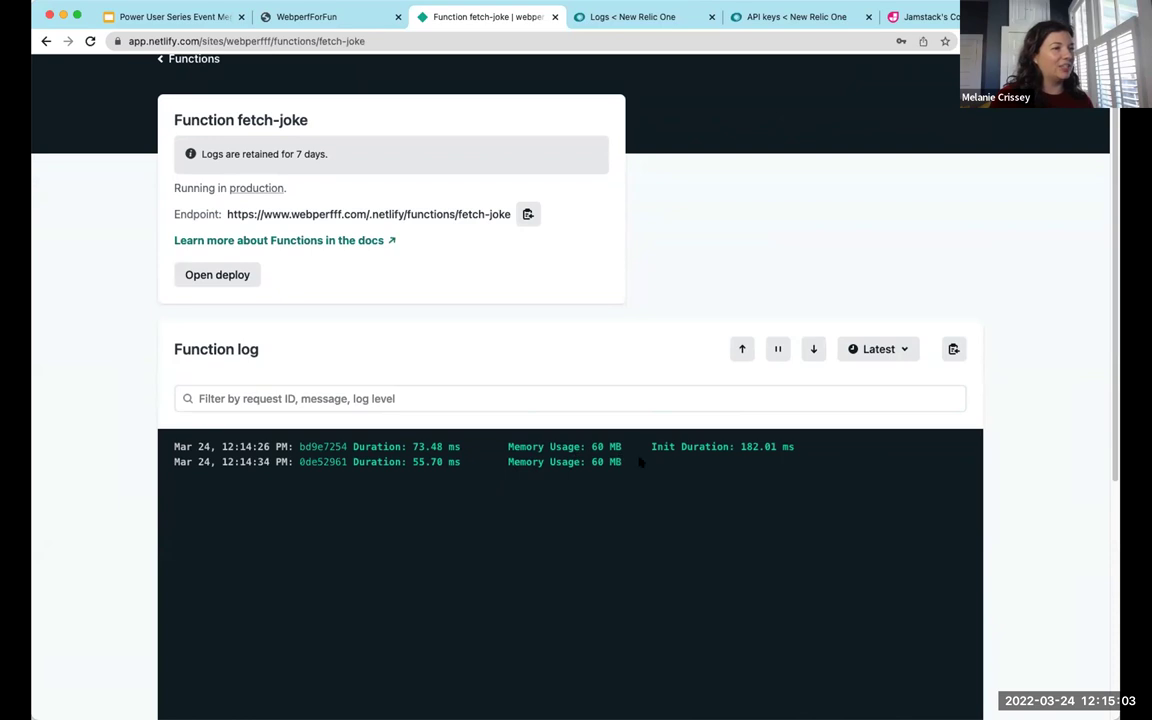
# Show the fetch-joke function log for the last day
pyautogui.click(876, 355)
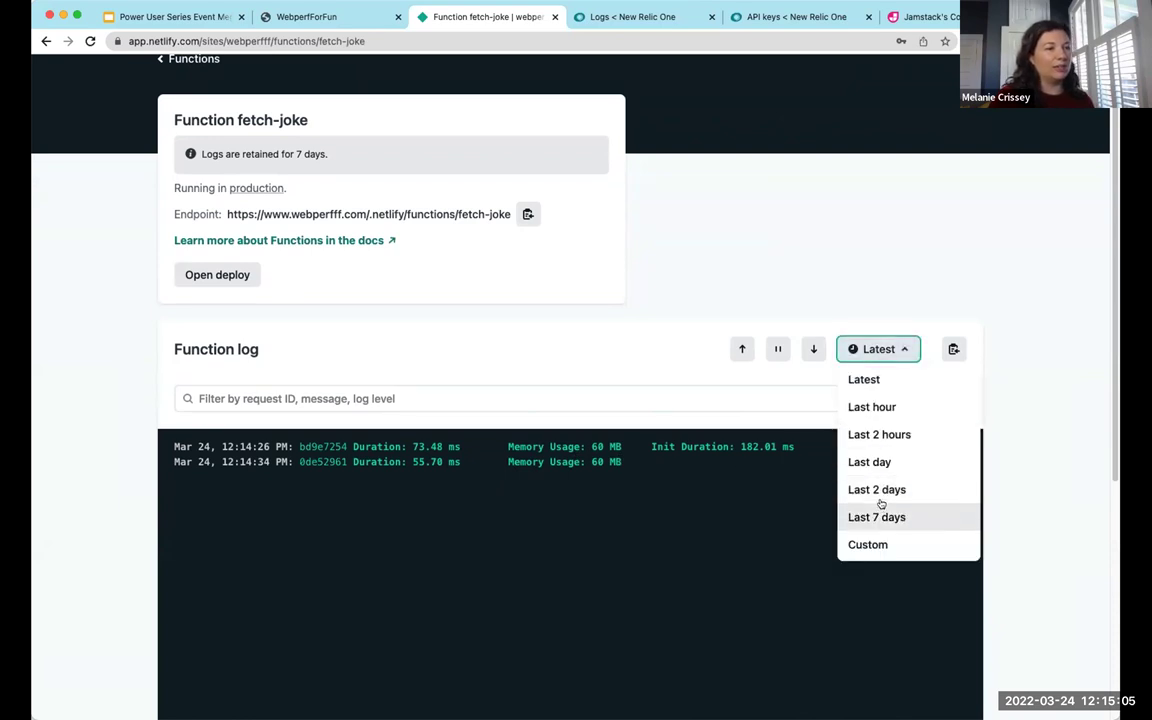
pyautogui.click(870, 462)
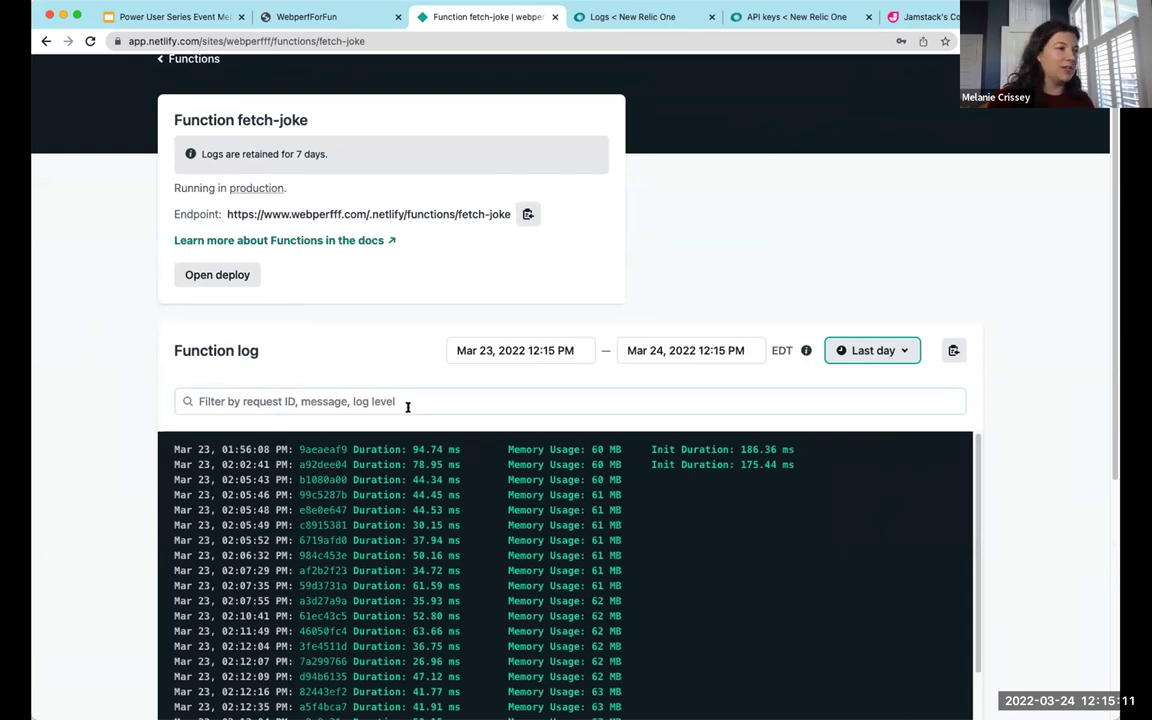
# Open the webperfff site's analytics and set the reporting period to 24 hours
pyautogui.scroll(2, 434, 403)
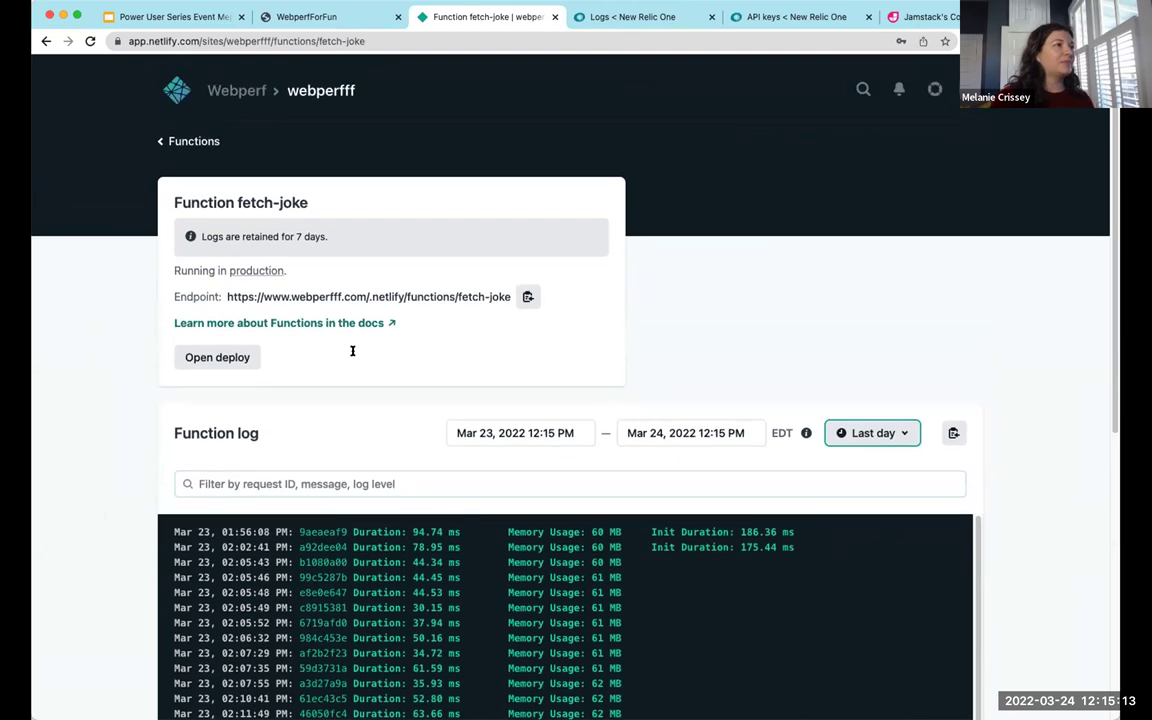
pyautogui.click(190, 141)
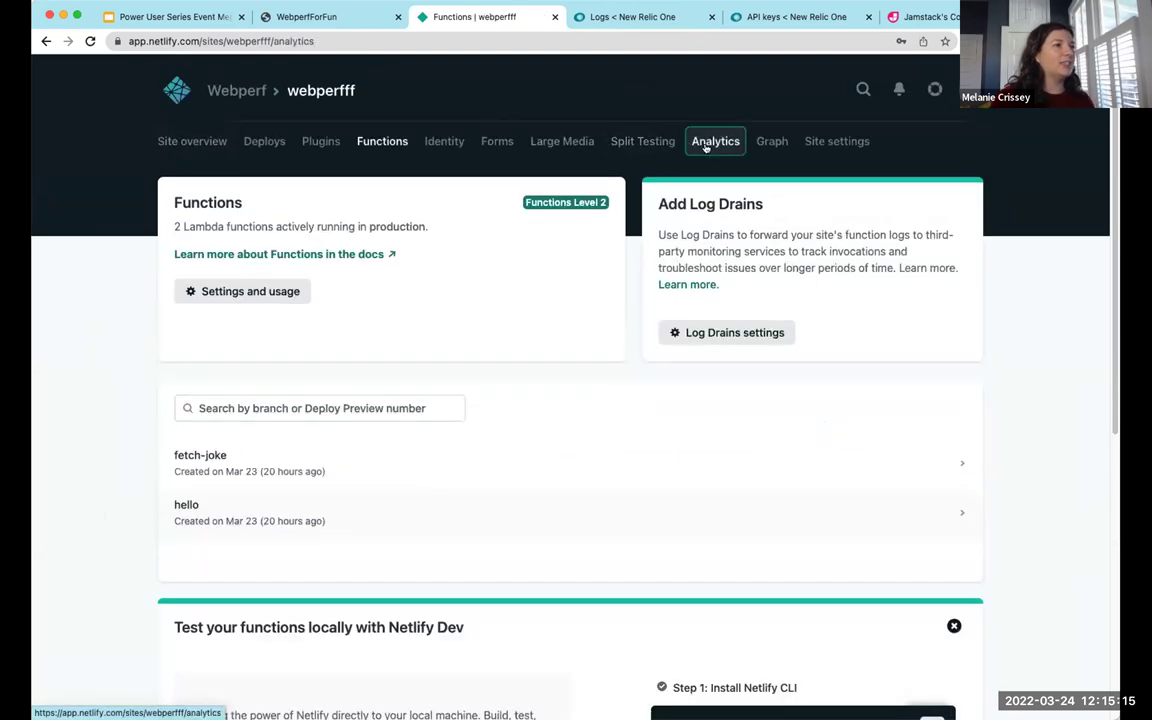
pyautogui.click(715, 141)
pyautogui.click(354, 208)
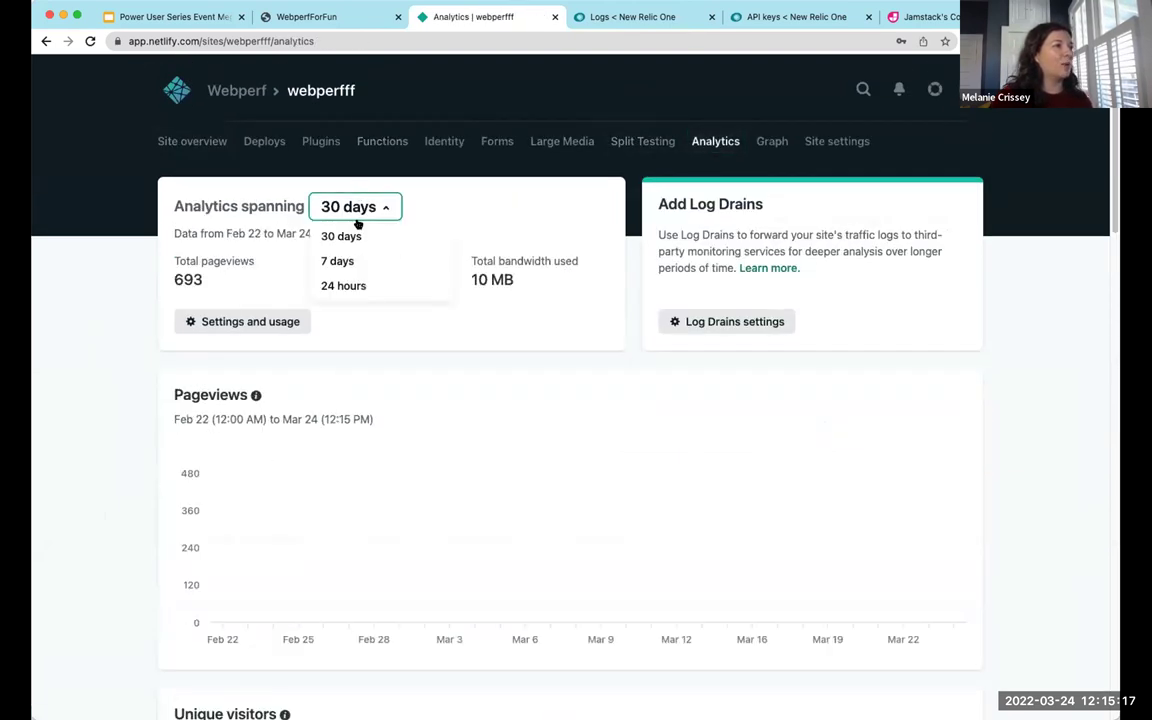
pyautogui.click(342, 285)
# Examine the pageviews and unique visitors charts, top locations, top pages and resources not found in the site analytics
pyautogui.moveTo(257, 504)
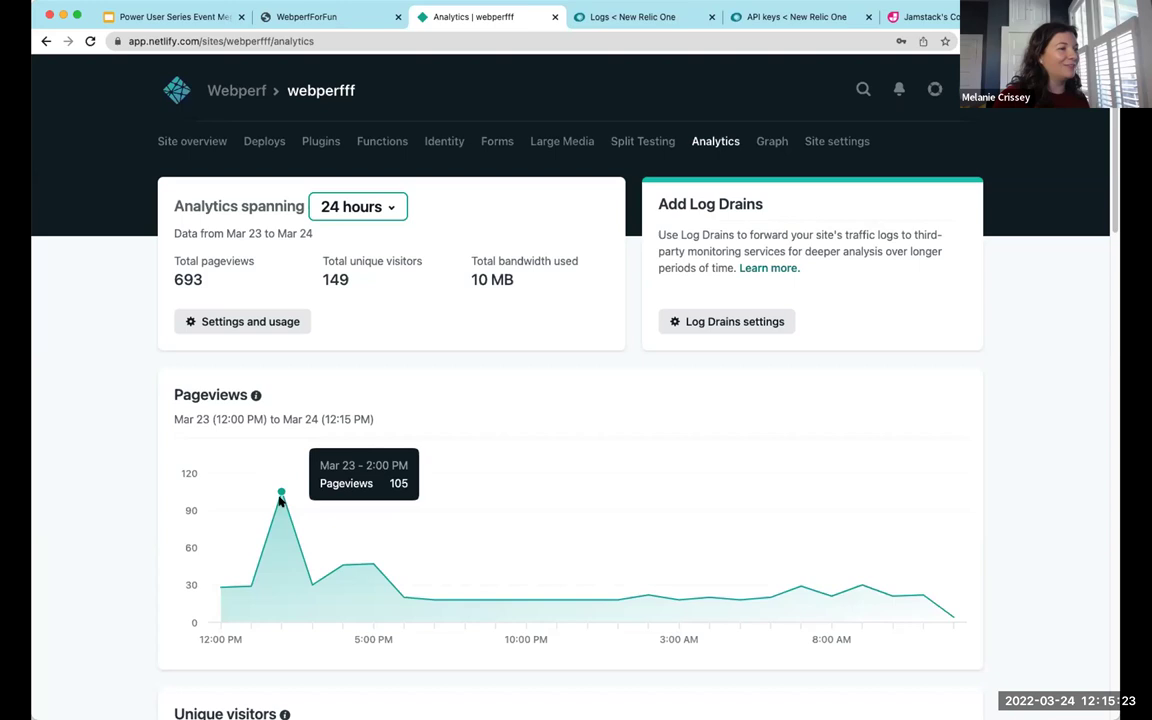
pyautogui.scroll(-3, 280, 500)
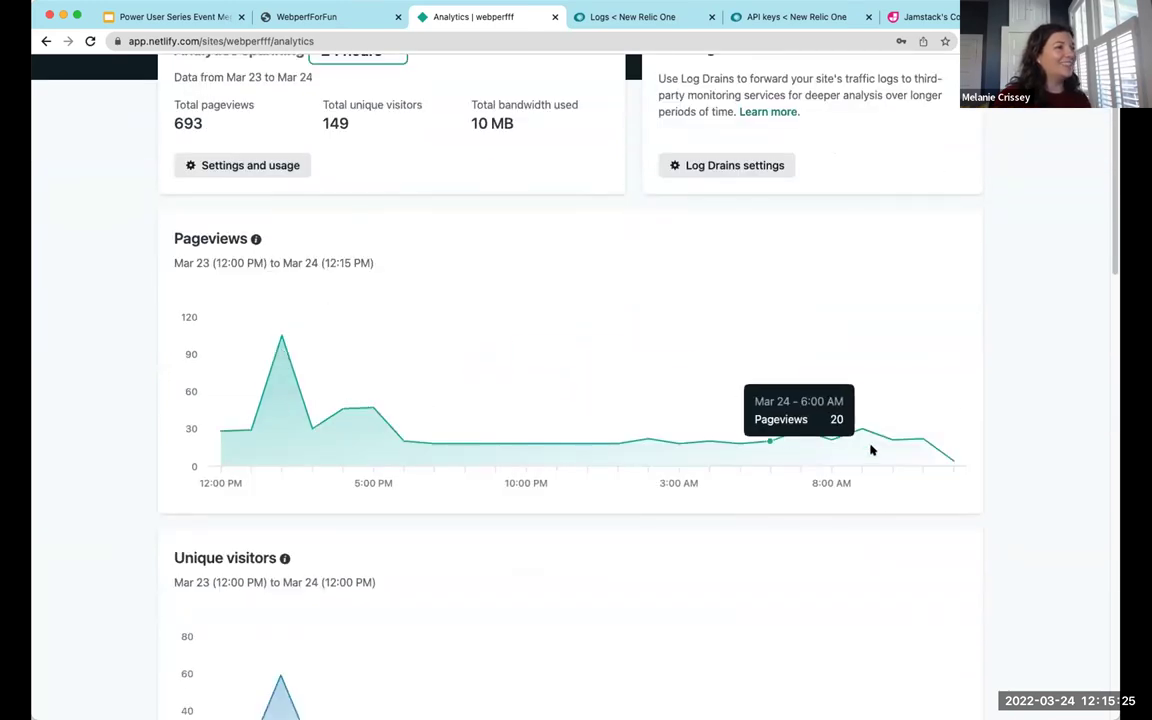
pyautogui.scroll(-13, 871, 450)
pyautogui.scroll(-4, 753, 582)
pyautogui.scroll(5, 753, 581)
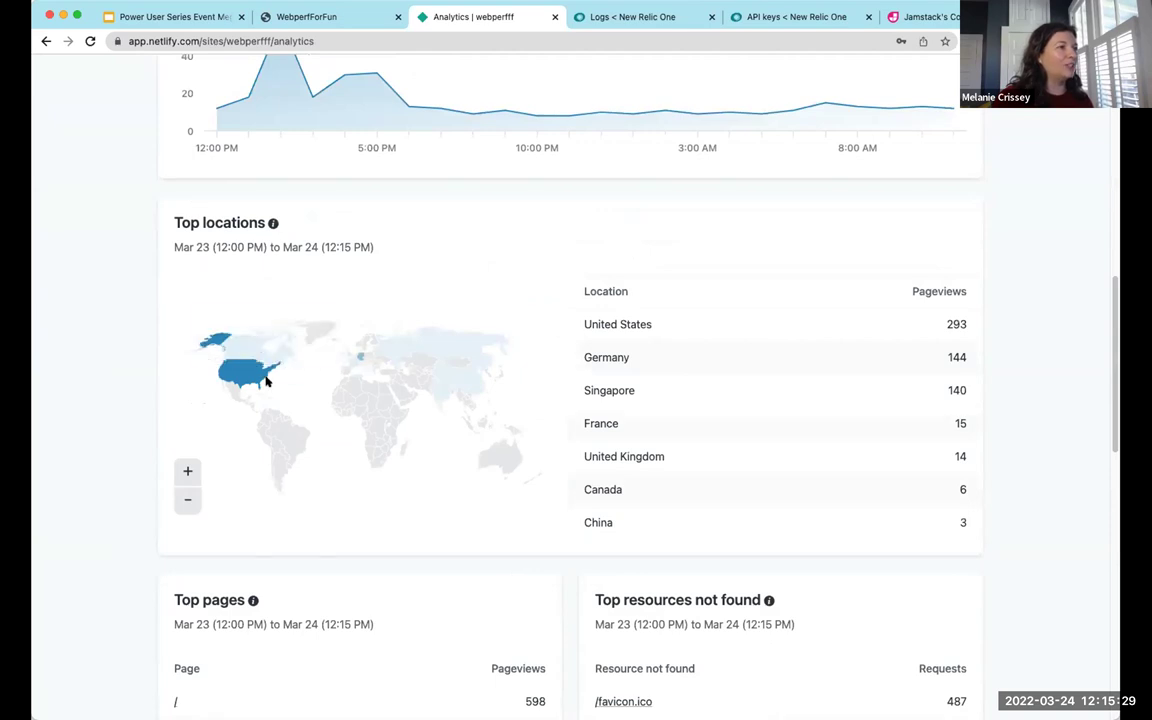
pyautogui.scroll(9, 266, 380)
pyautogui.scroll(-3, 298, 398)
pyautogui.scroll(5, 221, 296)
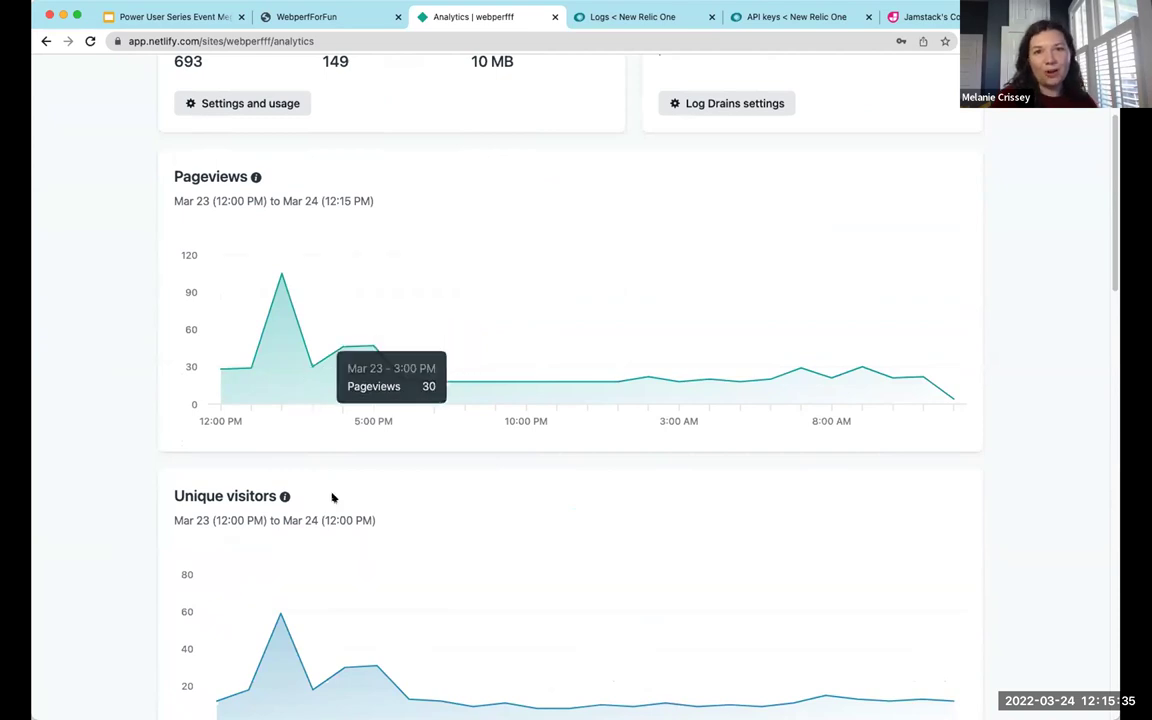
# Open the New Relic log drain configuration for editing in the webperfff site's Log Drains settings
pyautogui.scroll(3, 332, 496)
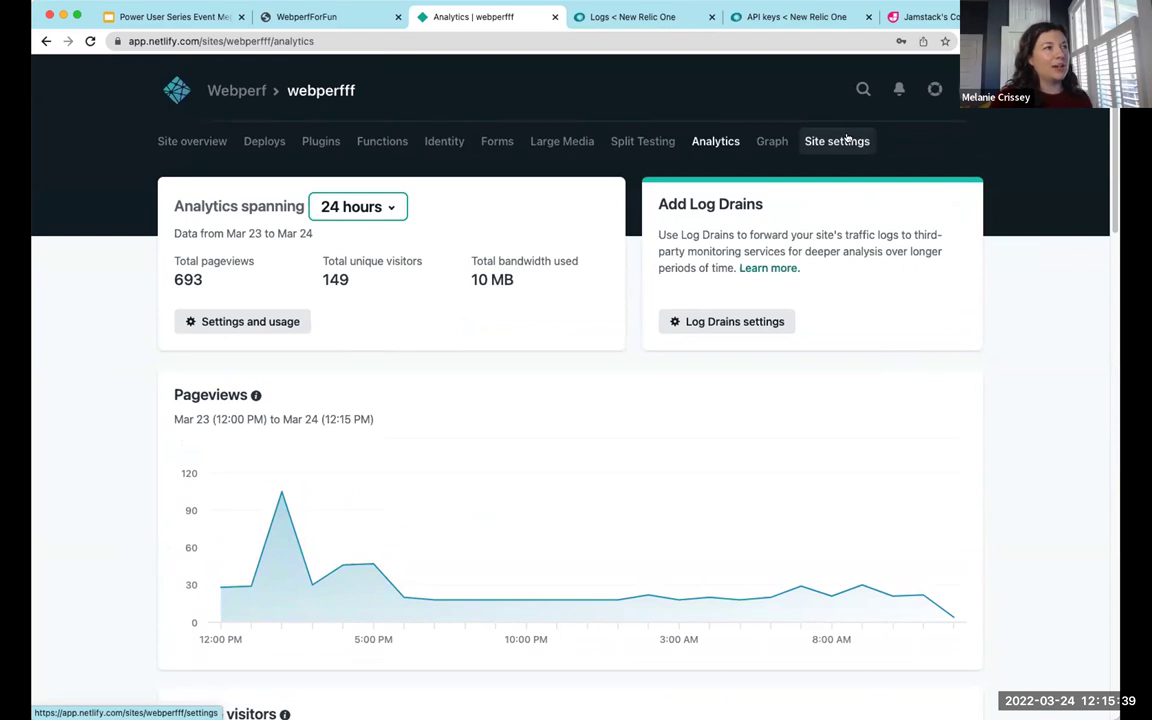
pyautogui.click(846, 140)
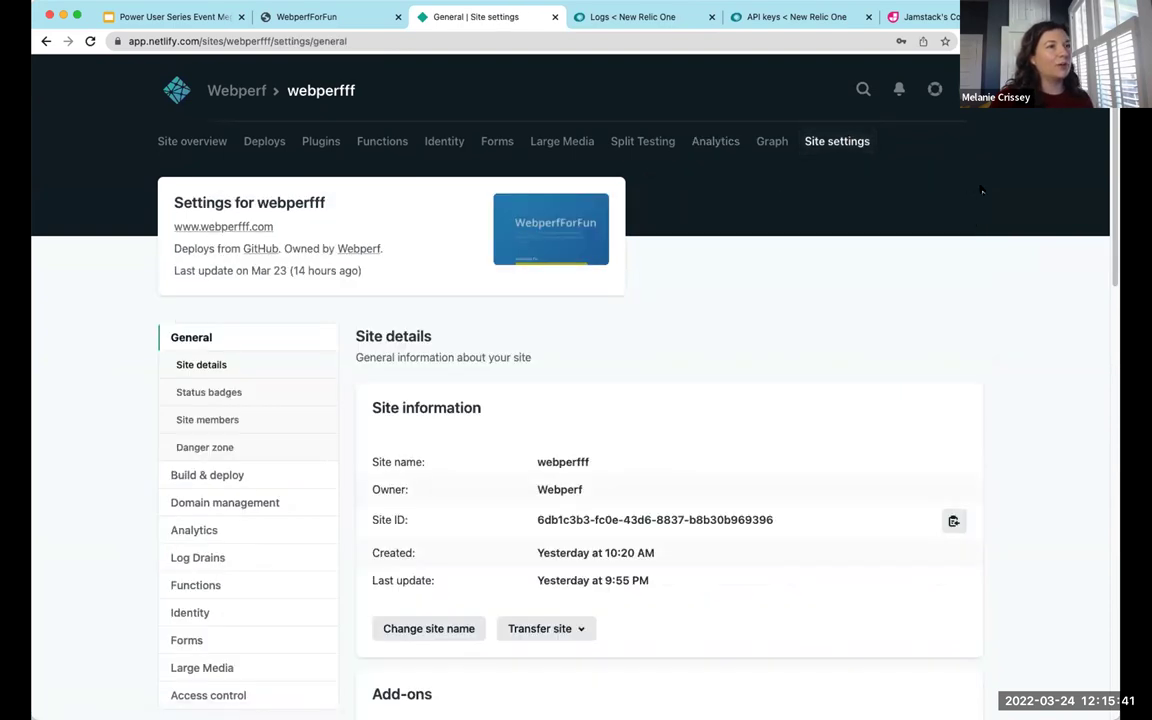
pyautogui.scroll(-5, 478, 520)
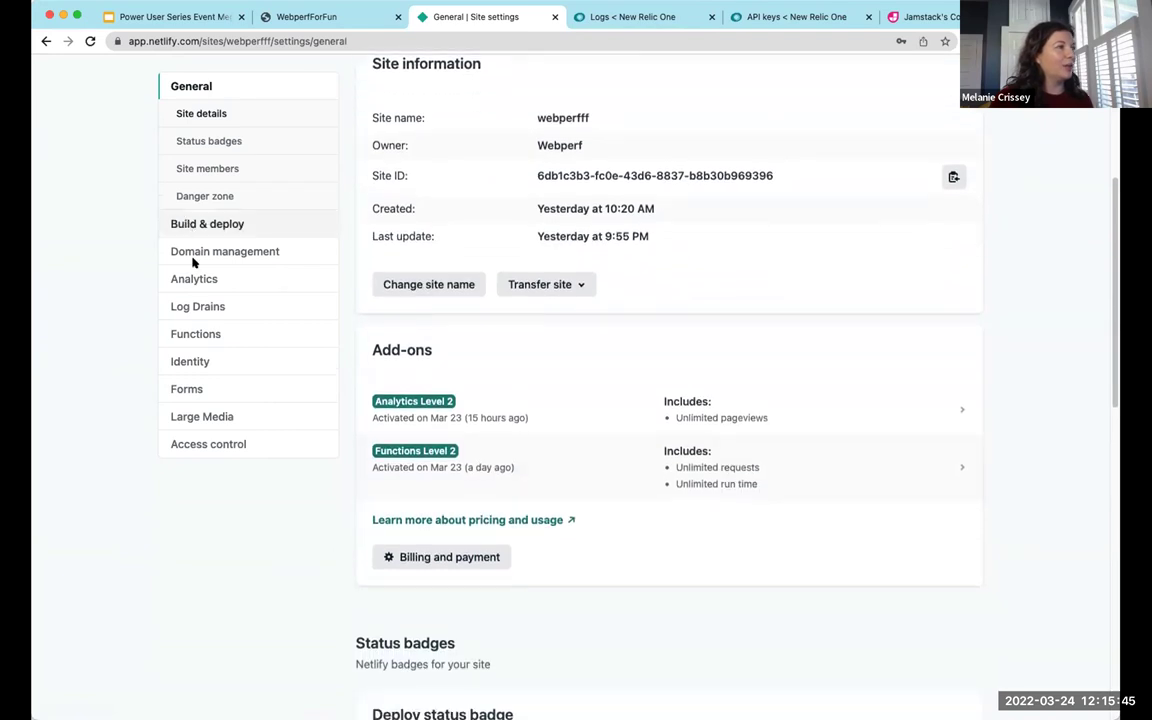
pyautogui.click(196, 307)
pyautogui.scroll(-10, 417, 418)
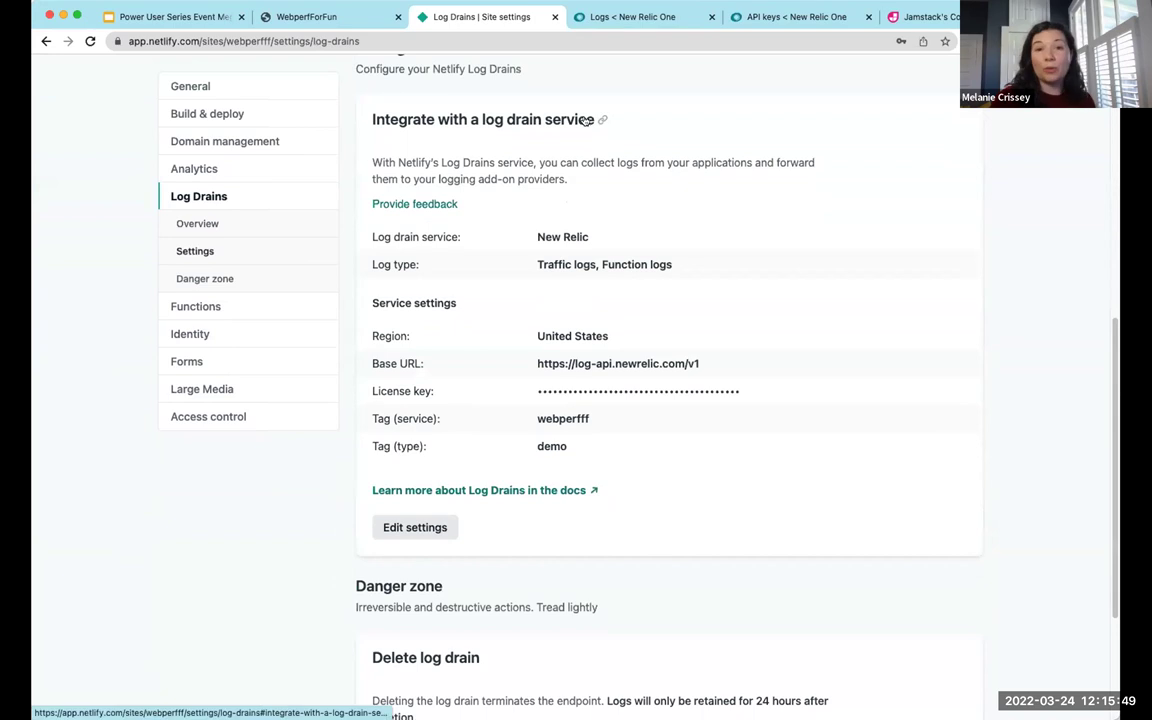
pyautogui.click(441, 528)
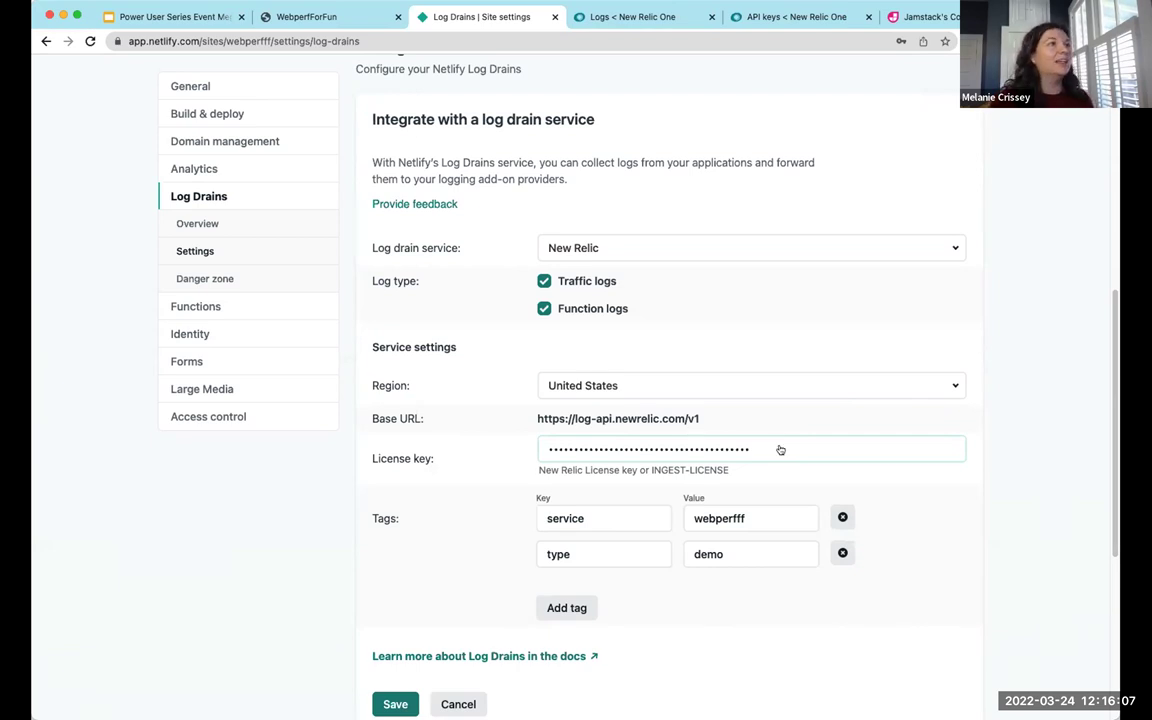
# Switch to New Relic's API keys page and show the actions available for the INGEST - LICENSE key
pyautogui.click(749, 19)
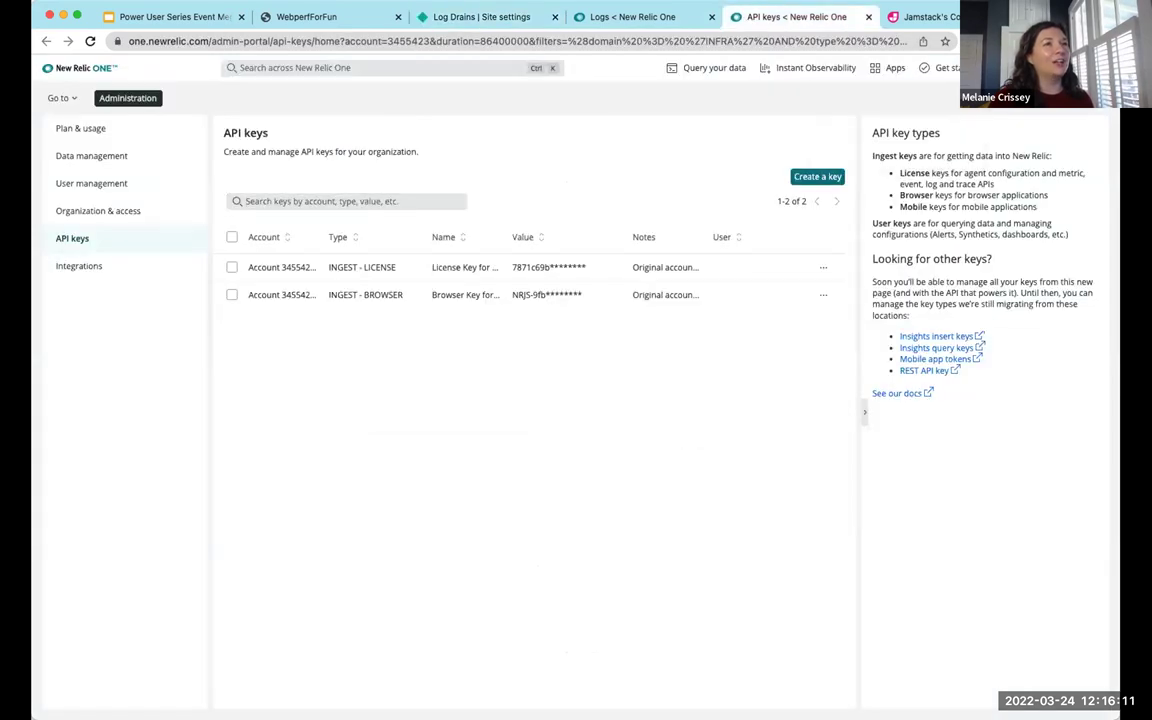
pyautogui.click(1030, 67)
pyautogui.click(977, 180)
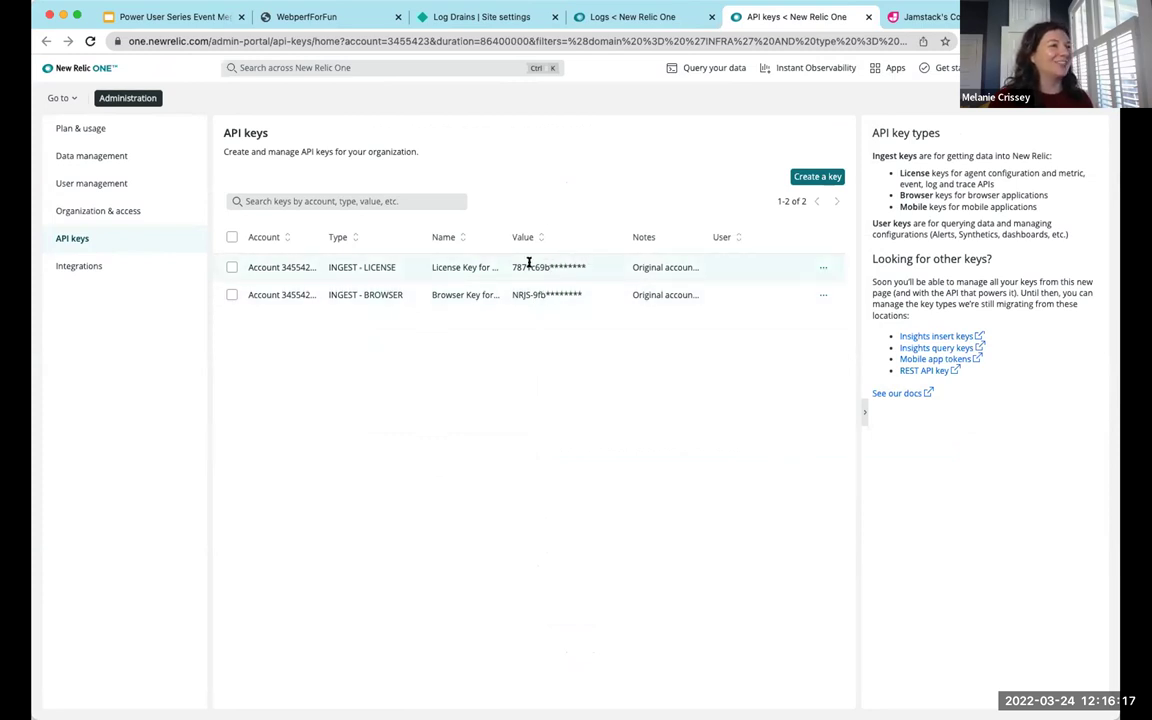
pyautogui.click(823, 267)
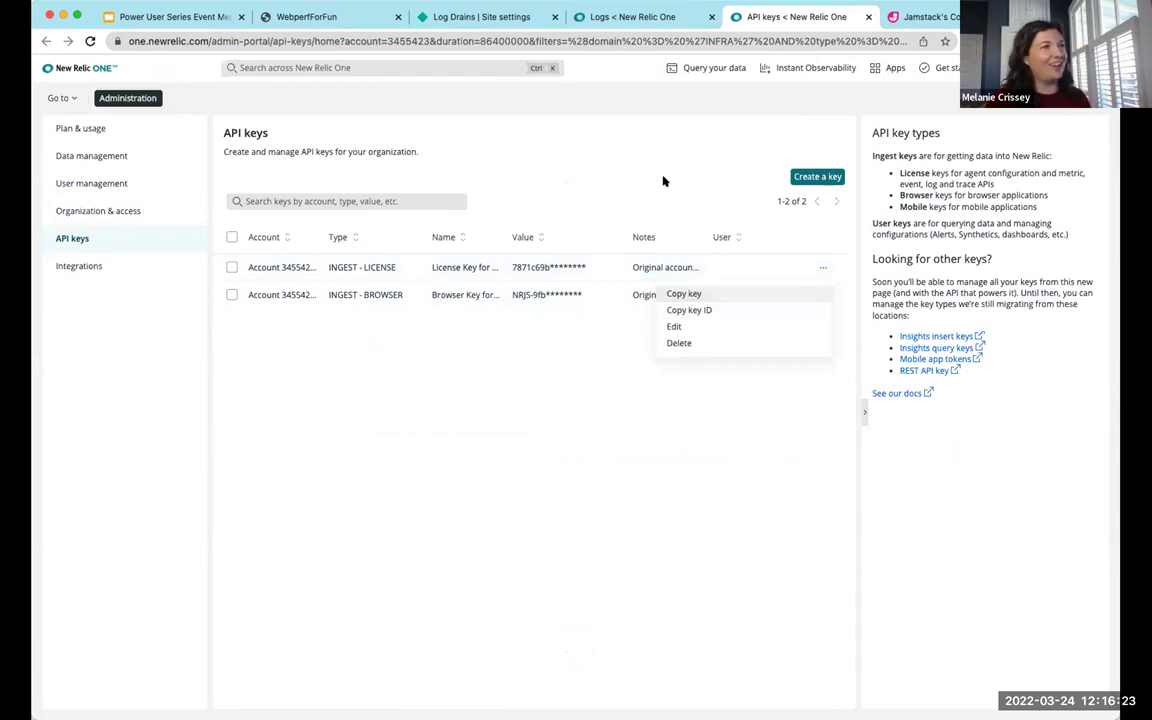
# Switch back to Netlify and save the New Relic log drain settings
pyautogui.click(445, 19)
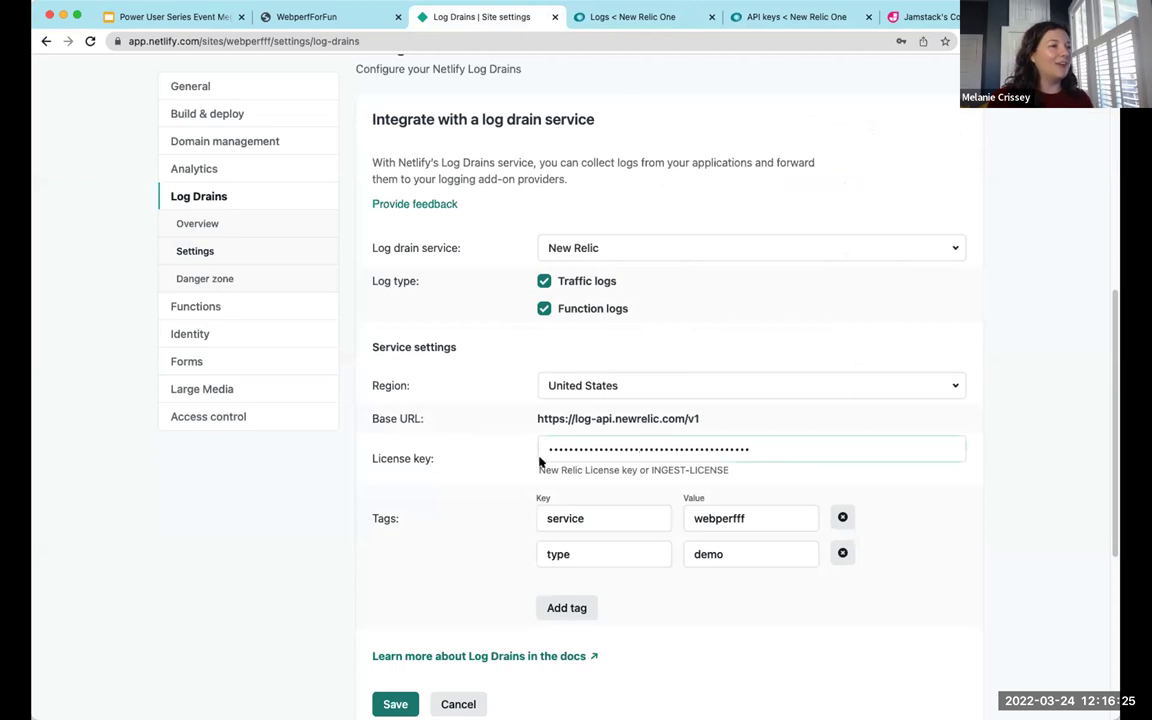
pyautogui.scroll(-1, 560, 560)
pyautogui.click(393, 637)
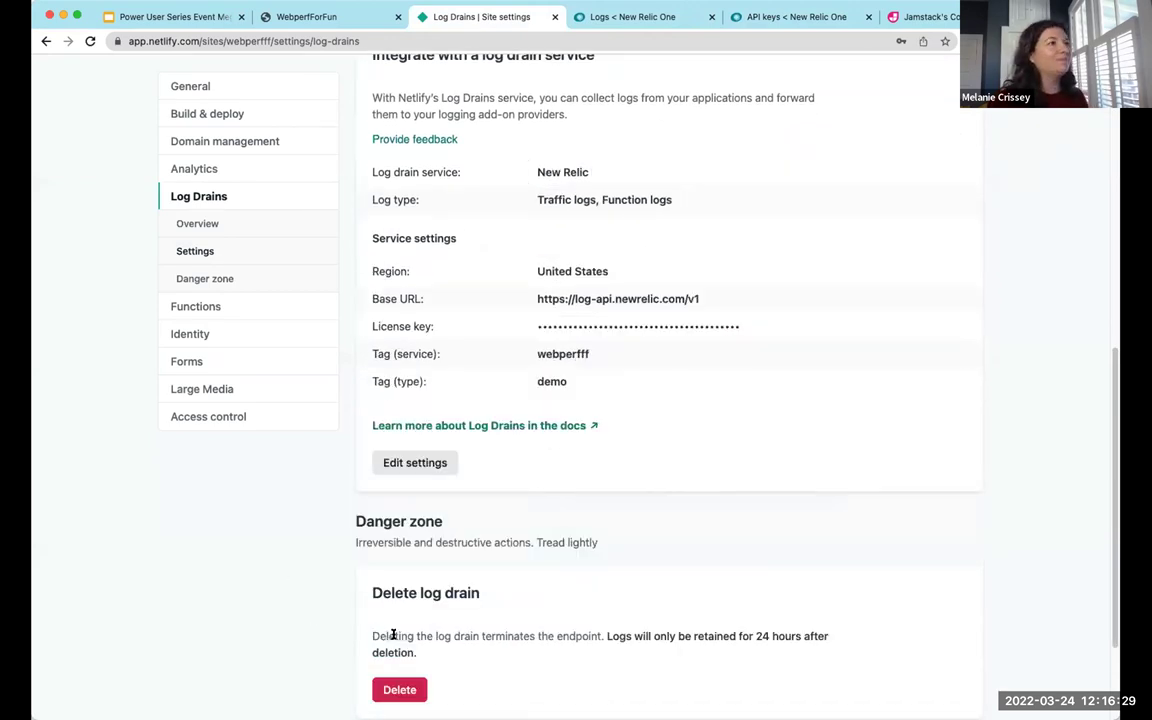
# Switch to the New Relic logs, browse the attributes available as table columns, and review the log rows
pyautogui.click(577, 14)
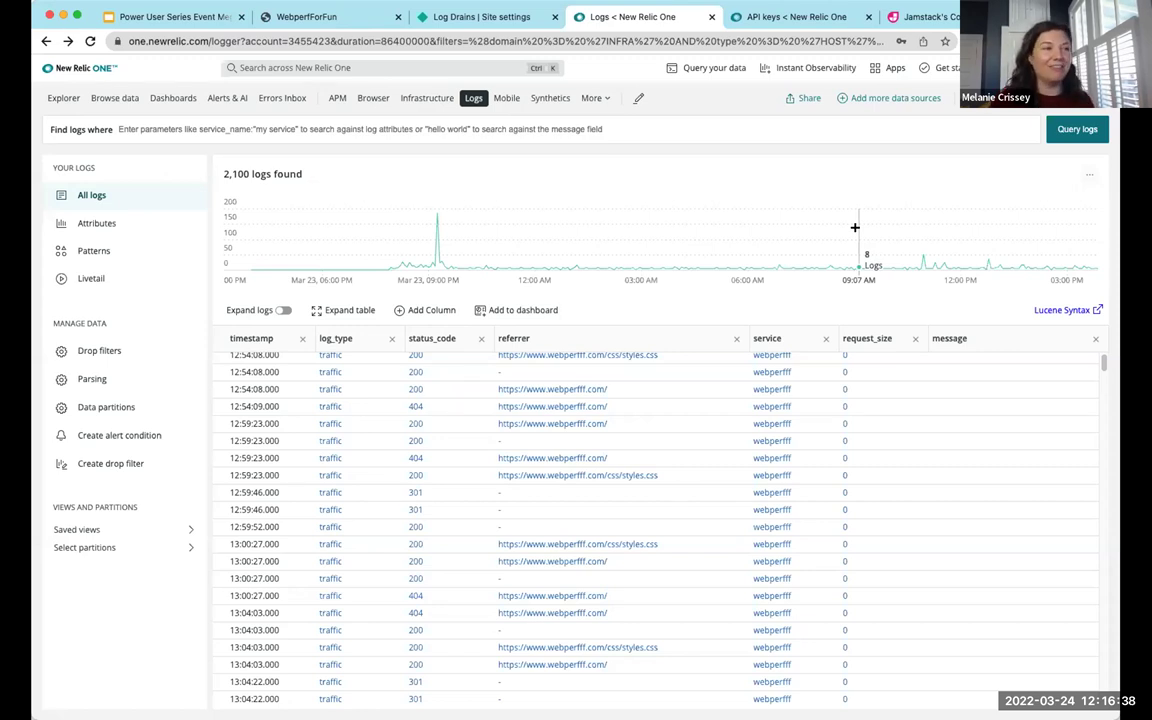
pyautogui.click(421, 311)
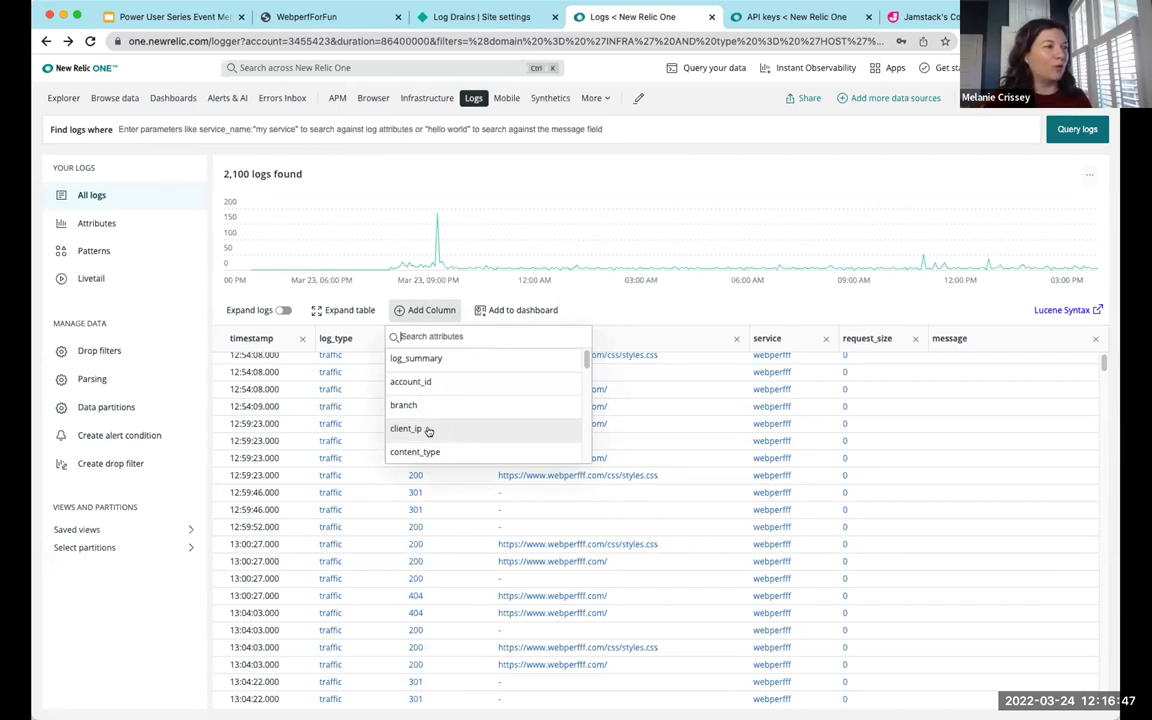
pyautogui.scroll(-2, 420, 430)
pyautogui.scroll(-6, 430, 426)
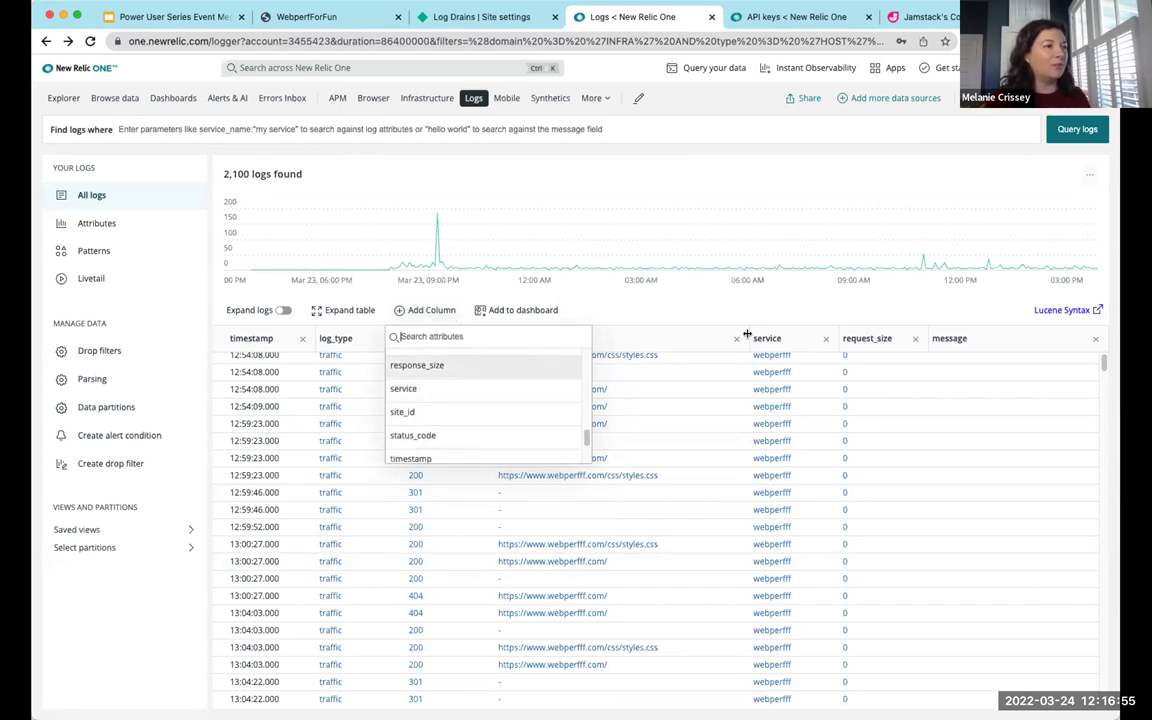
pyautogui.scroll(-1, 458, 426)
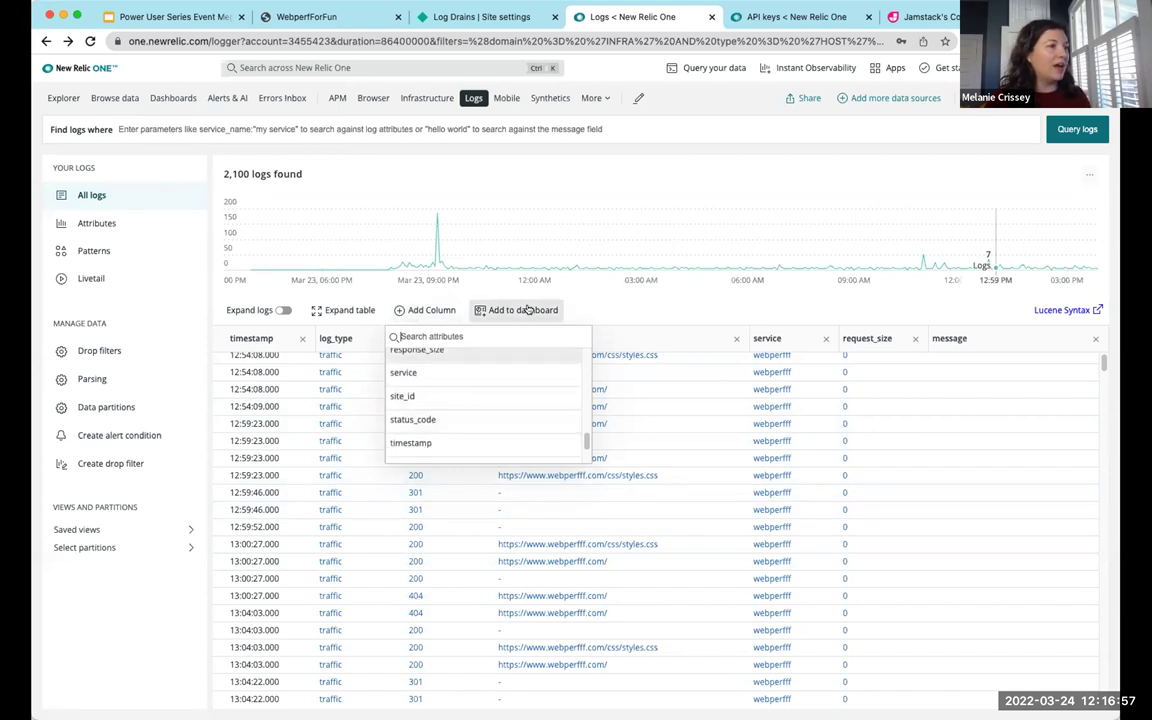
pyautogui.click(440, 310)
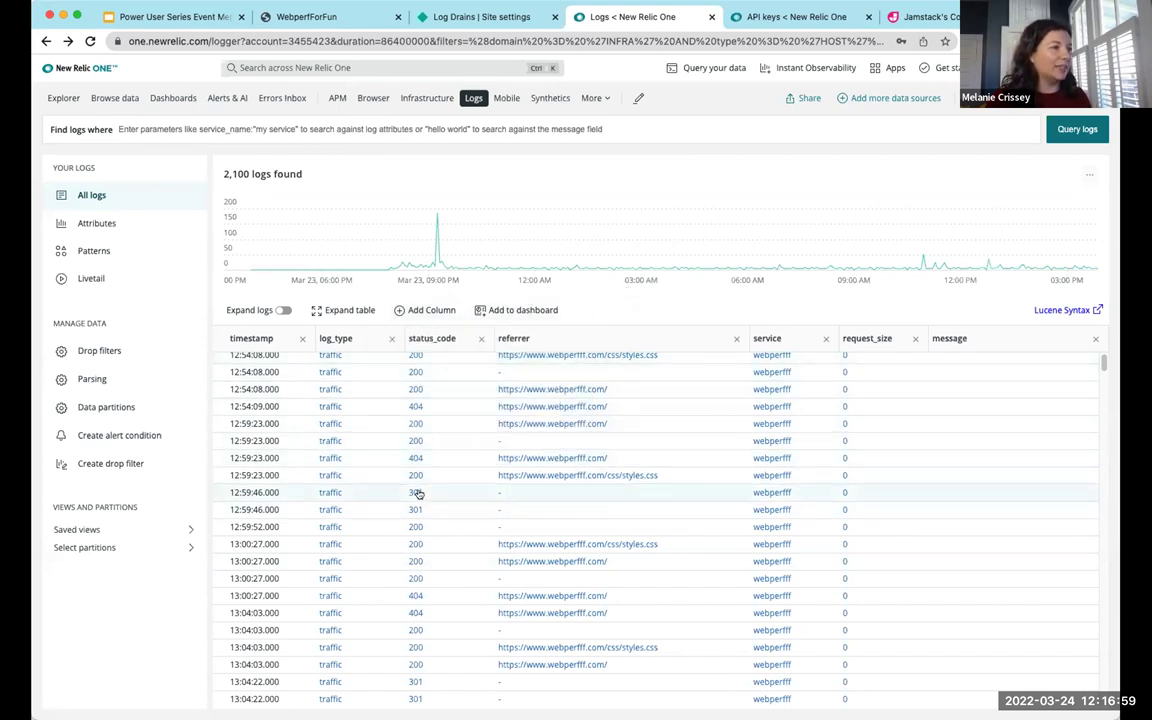
pyautogui.scroll(2, 441, 572)
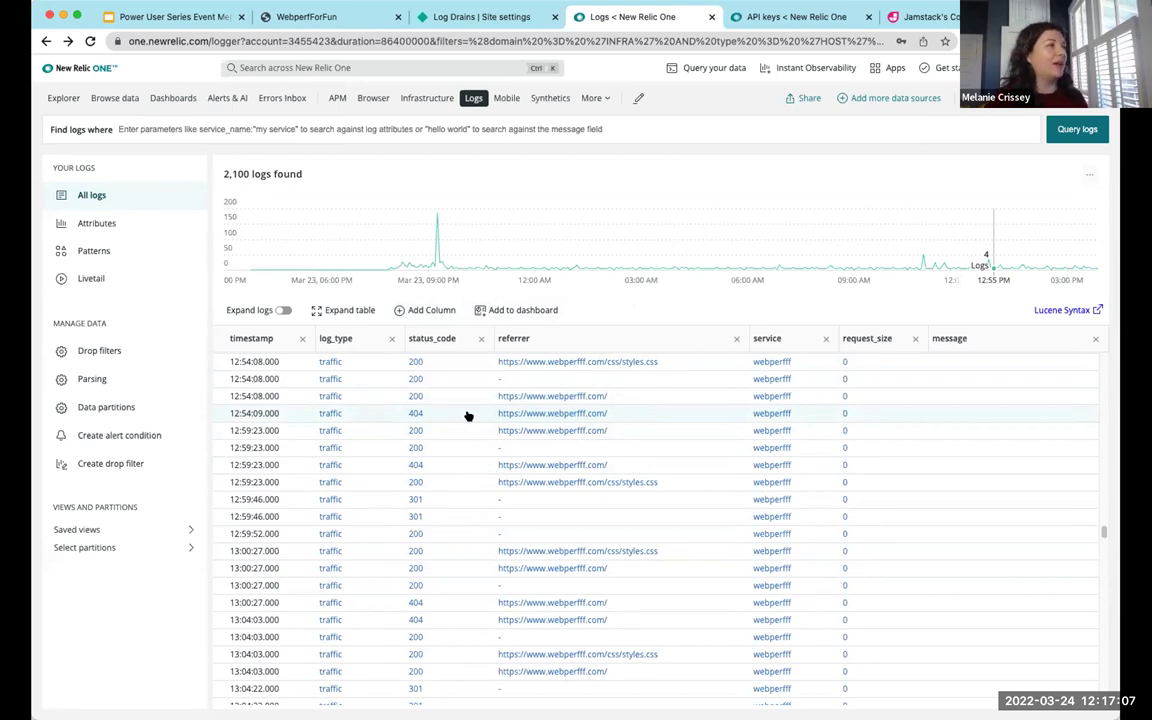
# Filter the logs by attribute so that only entries with status_code 404 are listed
pyautogui.click(138, 223)
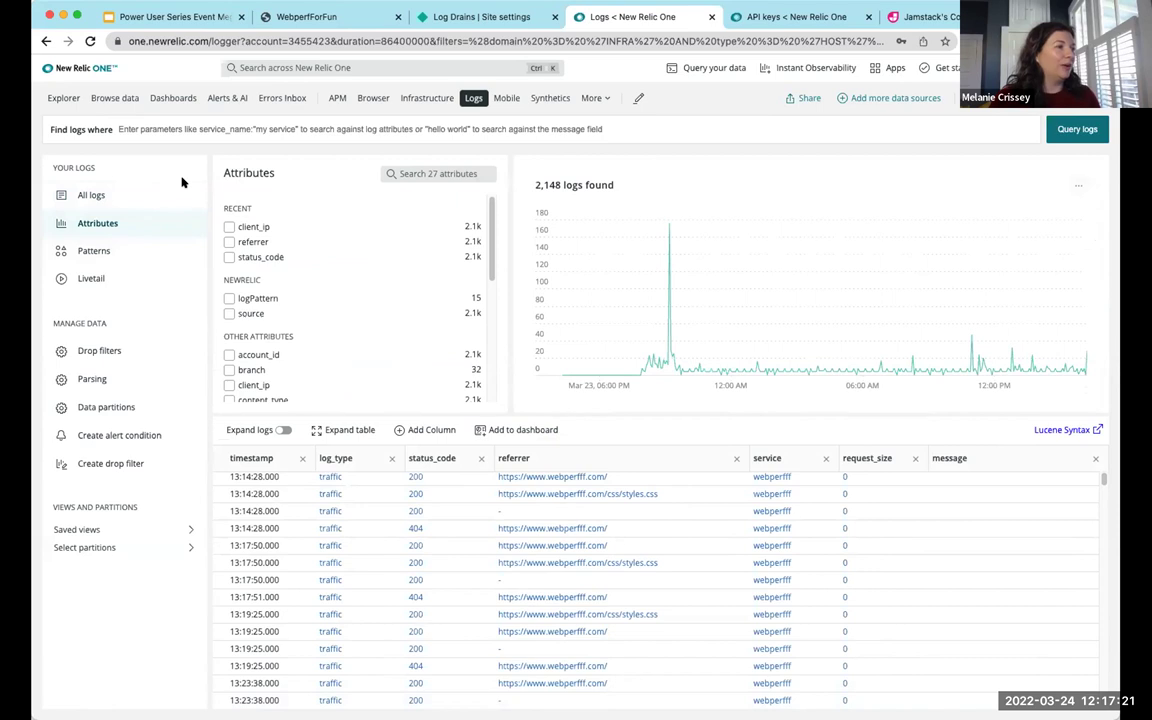
pyautogui.scroll(-2, 267, 311)
pyautogui.scroll(2, 240, 314)
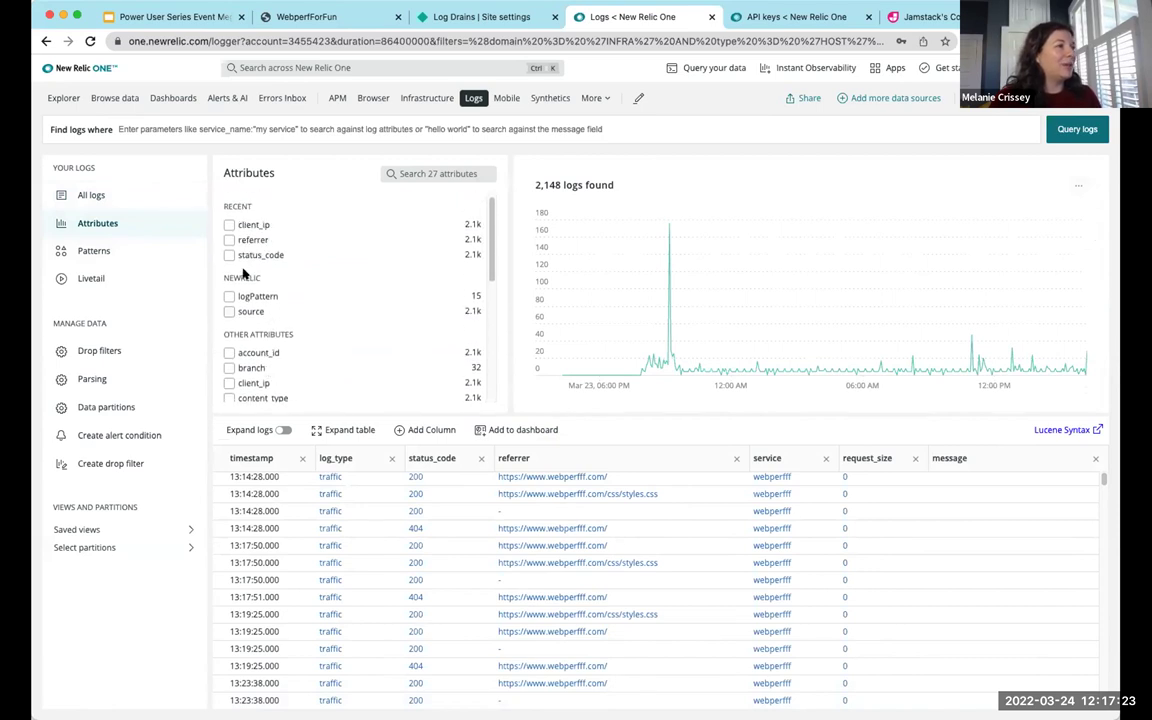
pyautogui.click(229, 255)
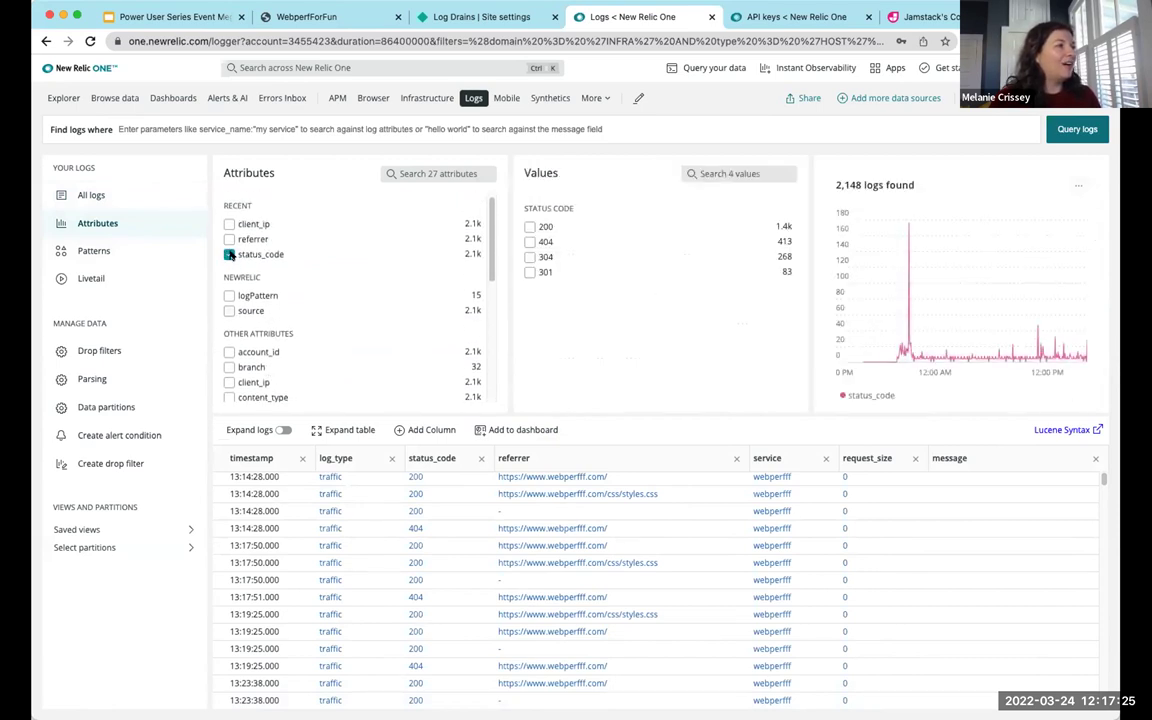
pyautogui.click(528, 242)
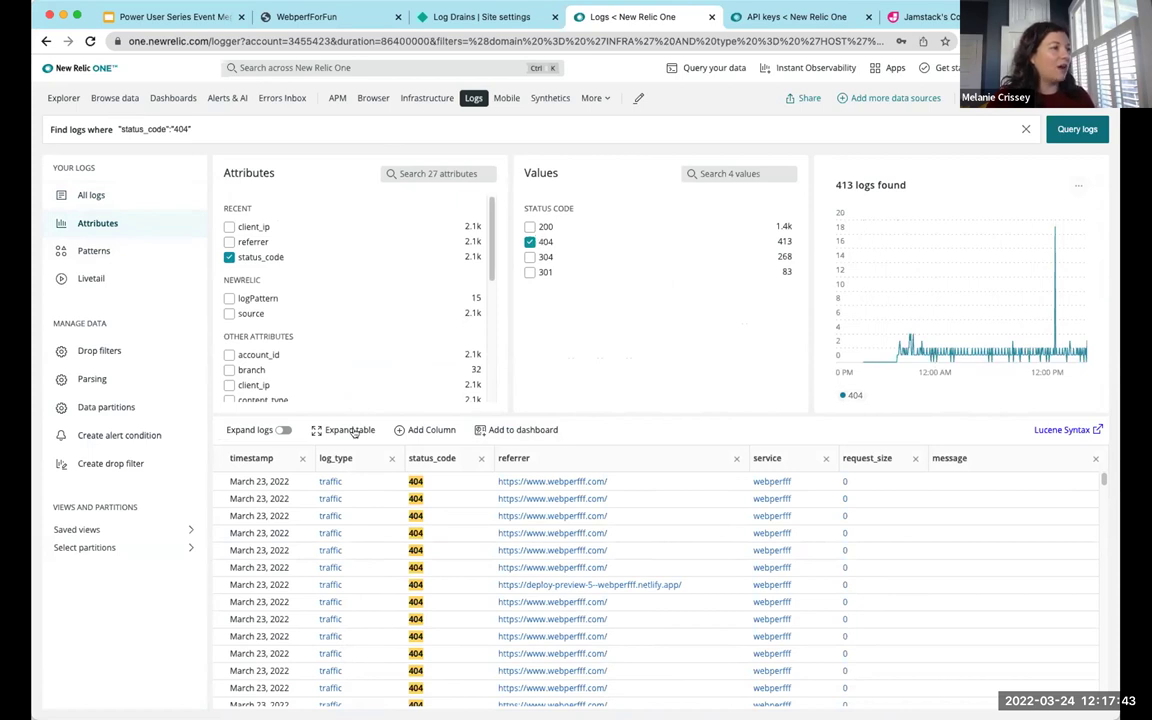
# Start an alert condition from the 404 filter and name it "Alert [person's first name] when there's a 404"
pyautogui.click(99, 440)
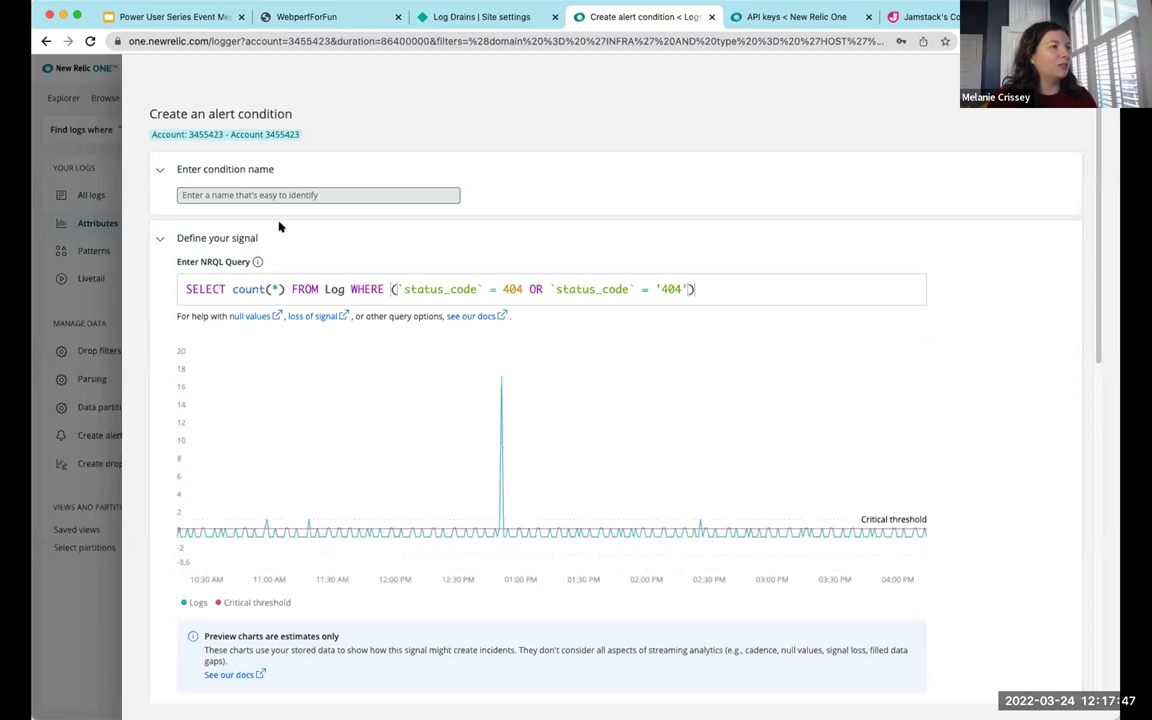
pyautogui.write("Alert Melanie when there's a")
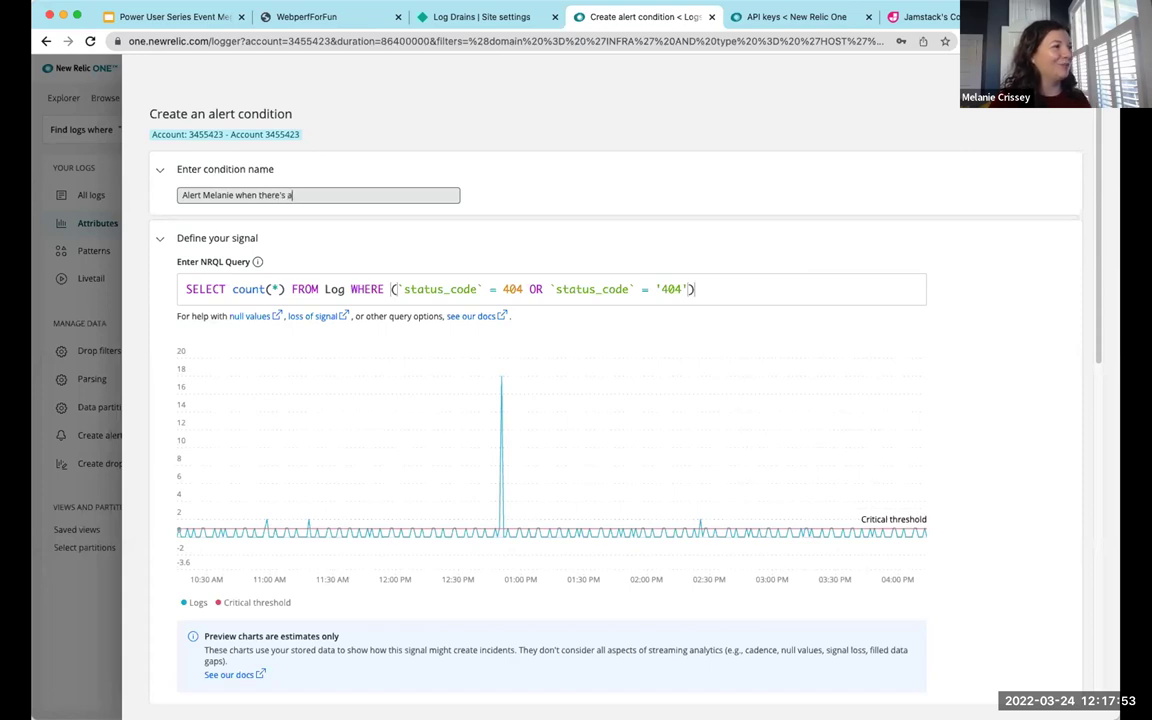
pyautogui.write(' 404')
# Review the alert condition's thresholds and signal settings, and connect the condition to a new policy named 404
pyautogui.scroll(-8, 305, 230)
pyautogui.scroll(3, 237, 251)
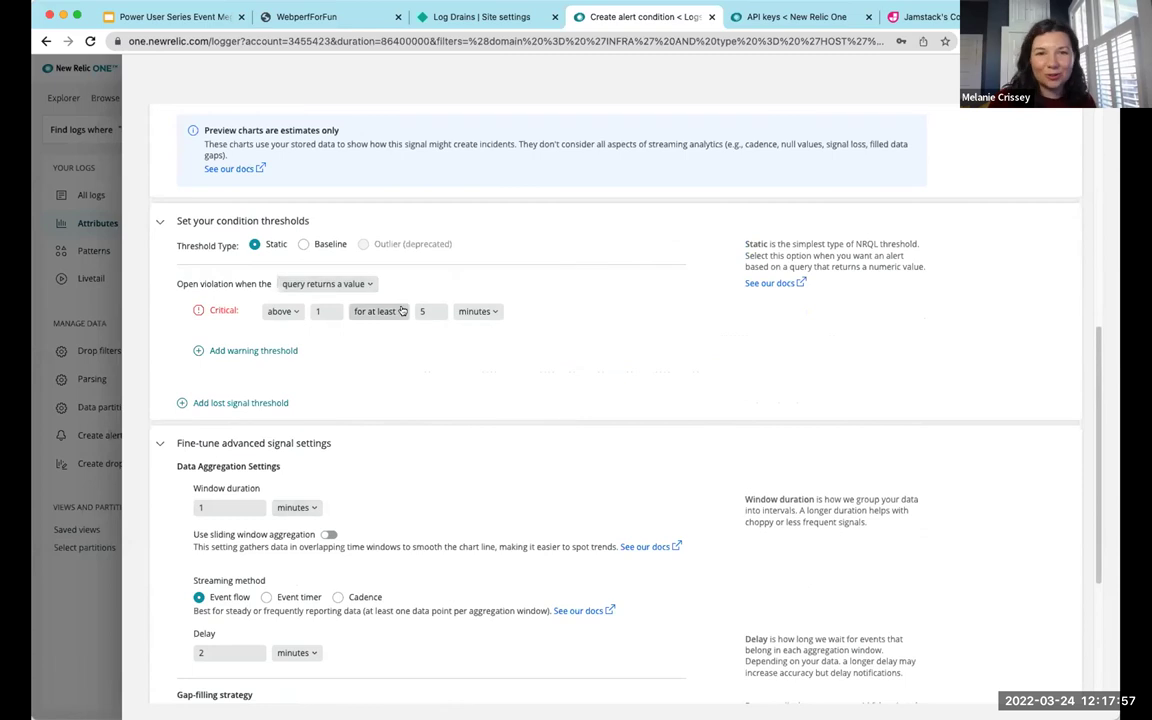
pyautogui.scroll(-5, 335, 413)
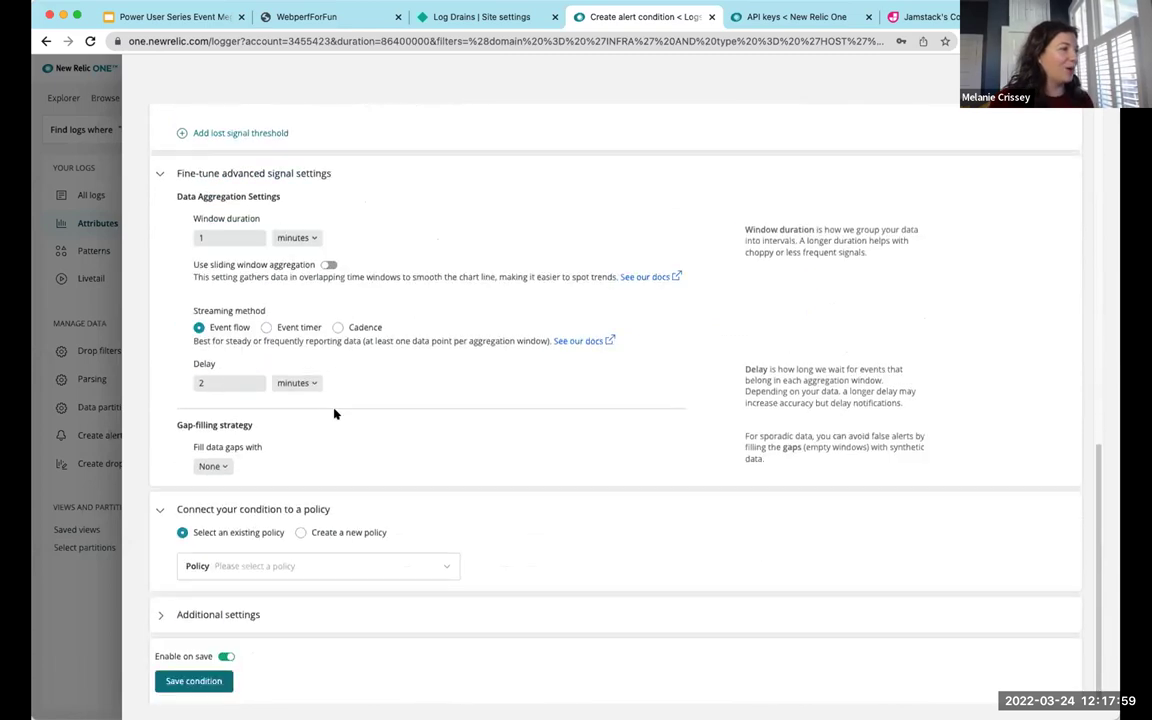
pyautogui.click(300, 533)
pyautogui.scroll(-3, 301, 570)
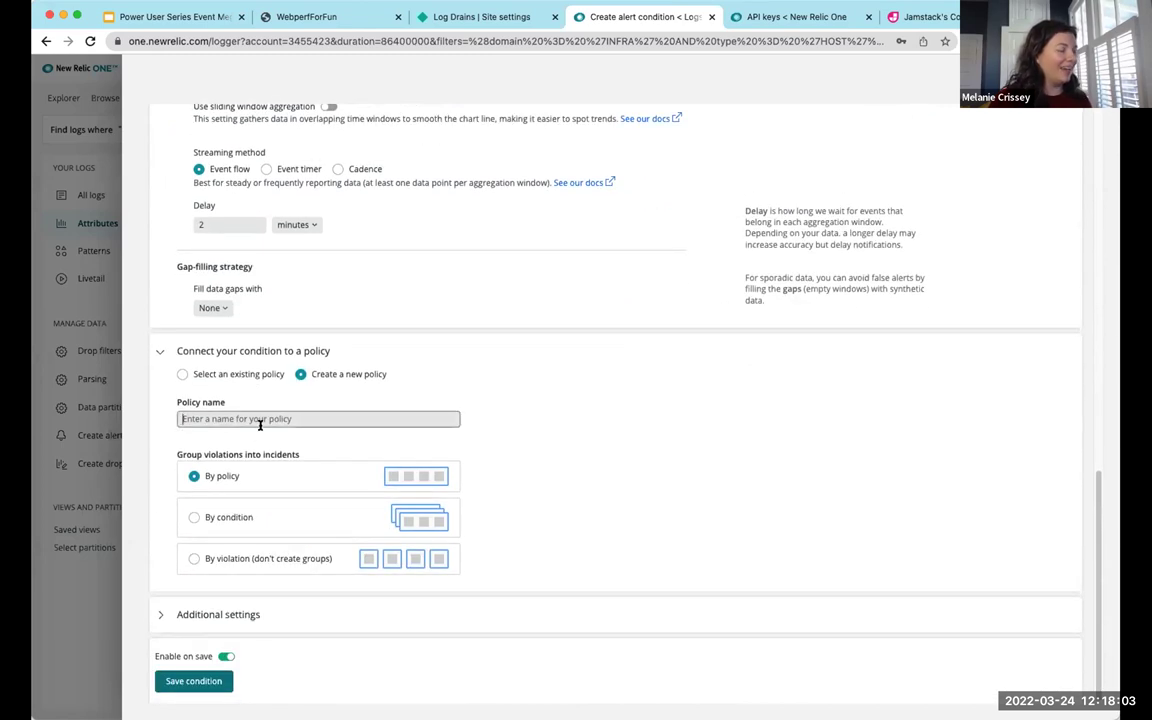
pyautogui.write('404')
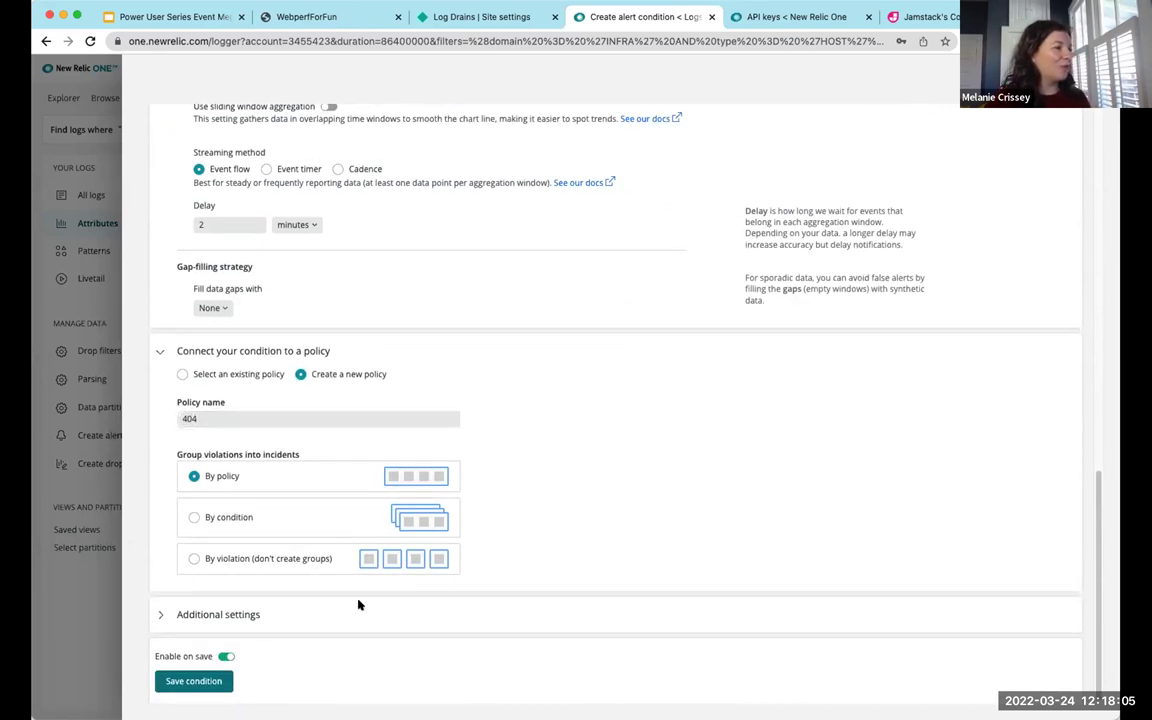
# Save the 404 alert condition and open its policy to add a notification channel
pyautogui.click(192, 684)
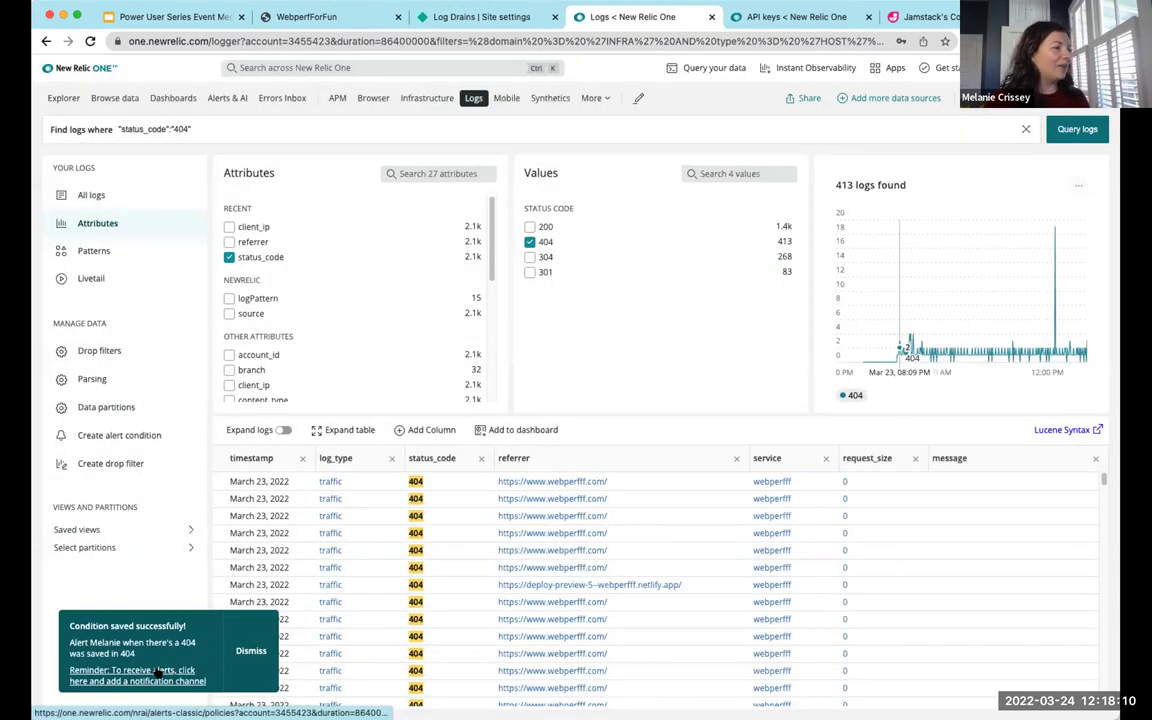
pyautogui.click(158, 675)
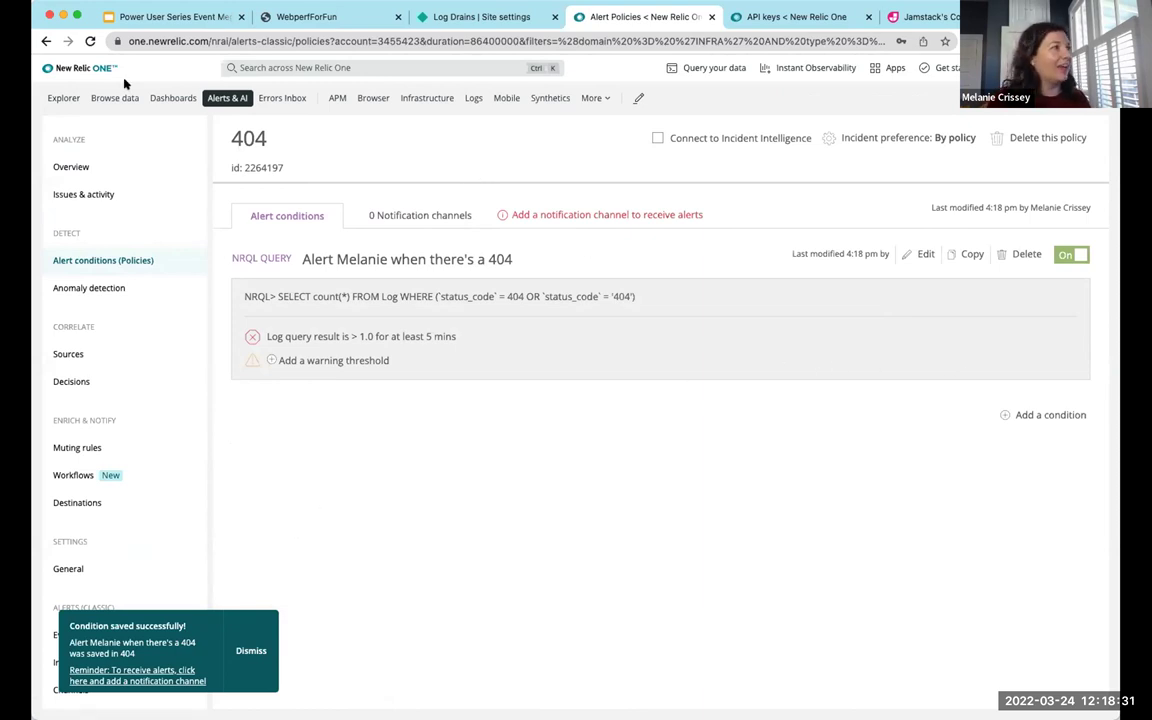
# Switch to the Power User Series Event Mega Deck and present it from the Demo slide through to the Fireside Chat slide
pyautogui.click(184, 16)
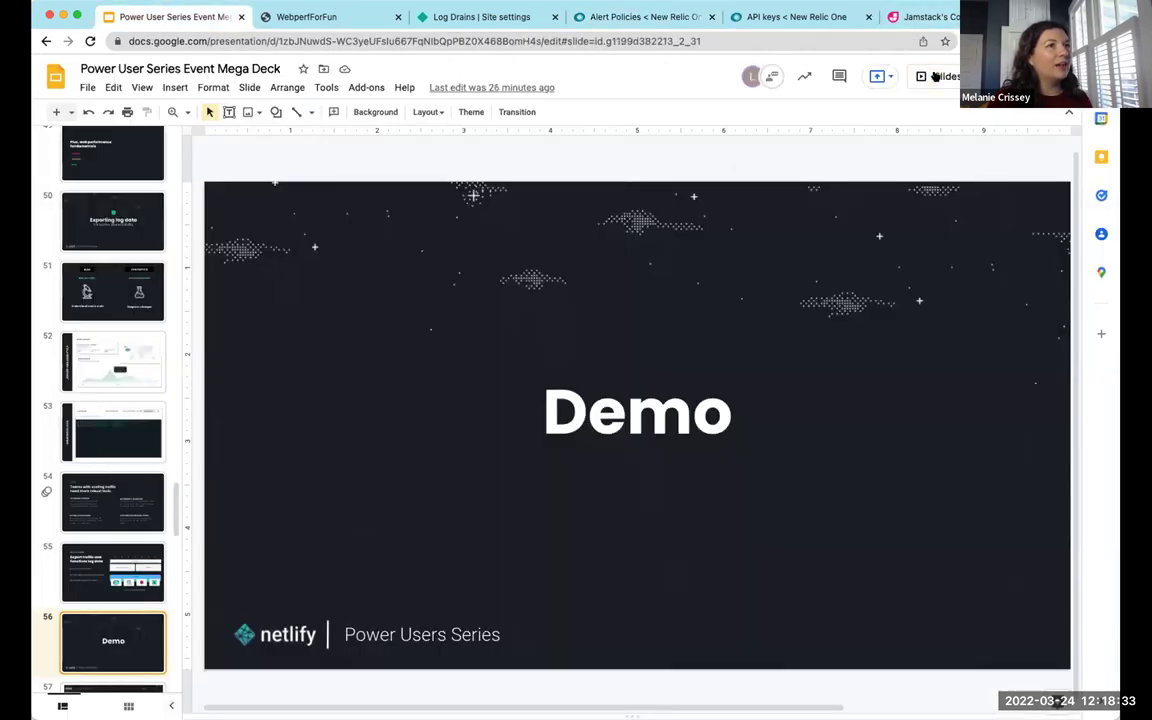
pyautogui.press('super+Return')
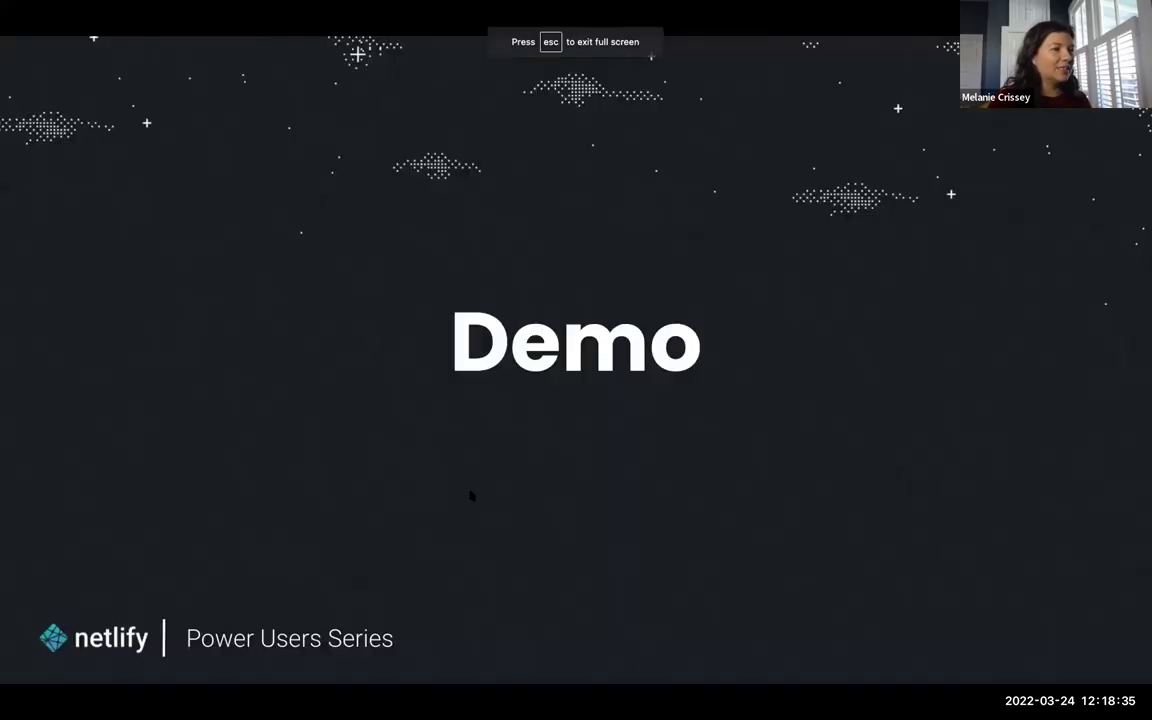
pyautogui.press('Right')
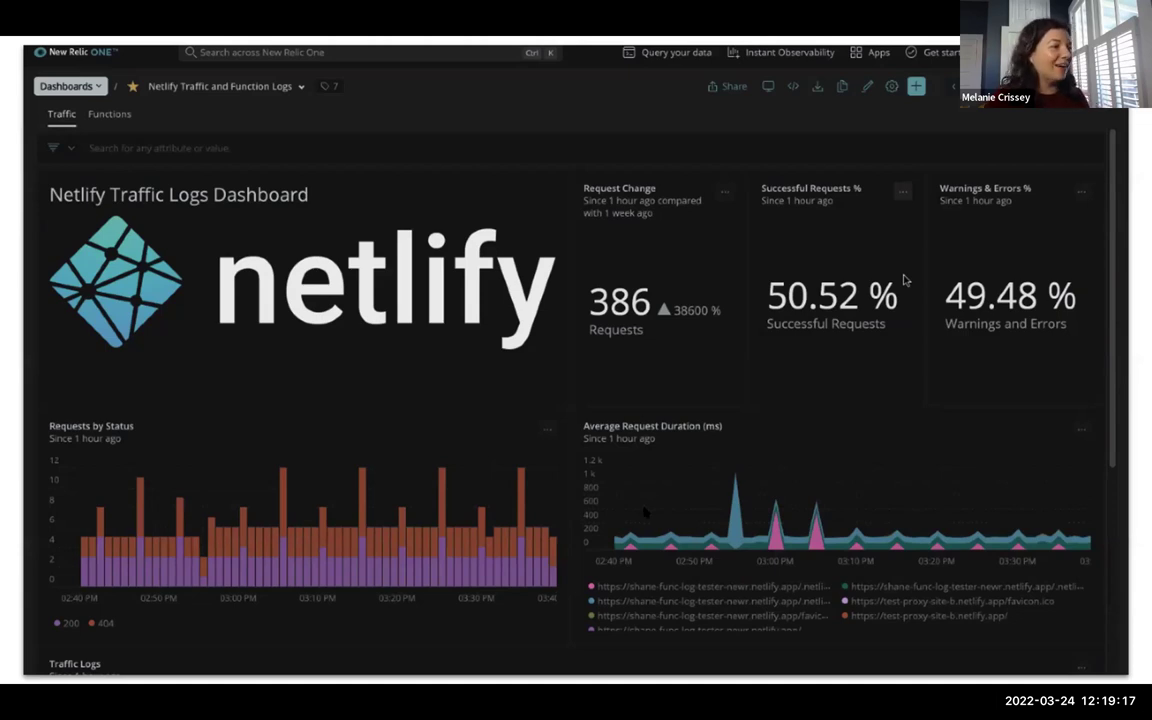
pyautogui.hotkey('alt', 'Tab')
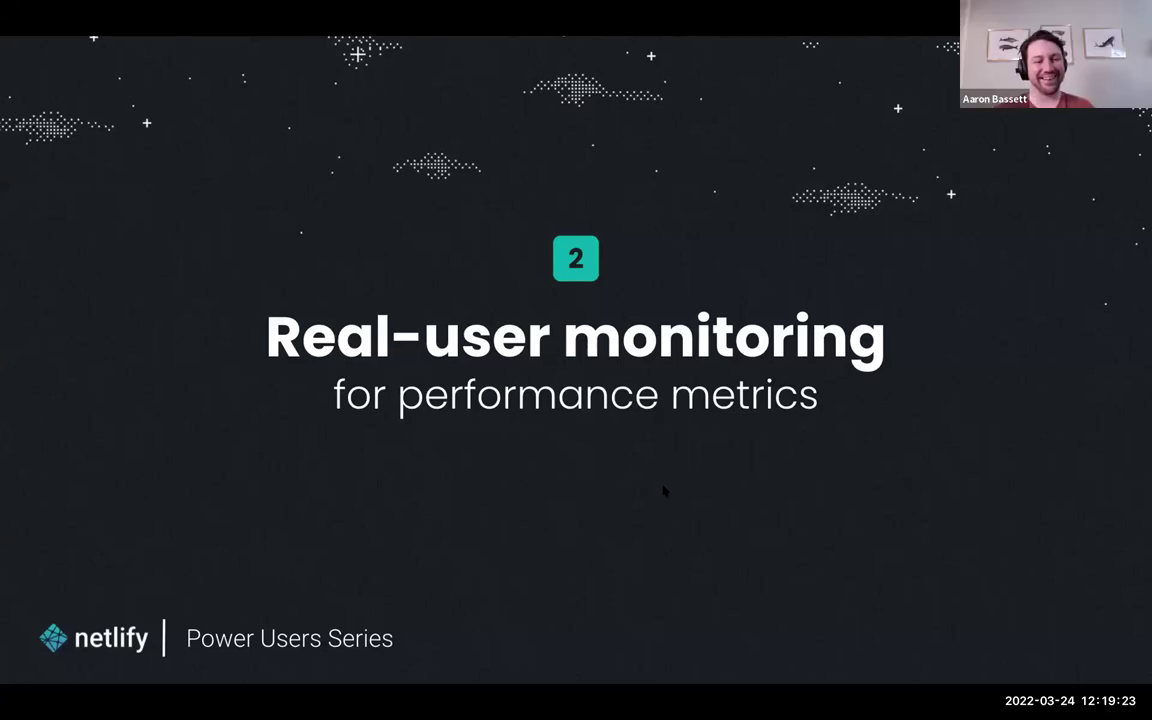
pyautogui.press('Right')
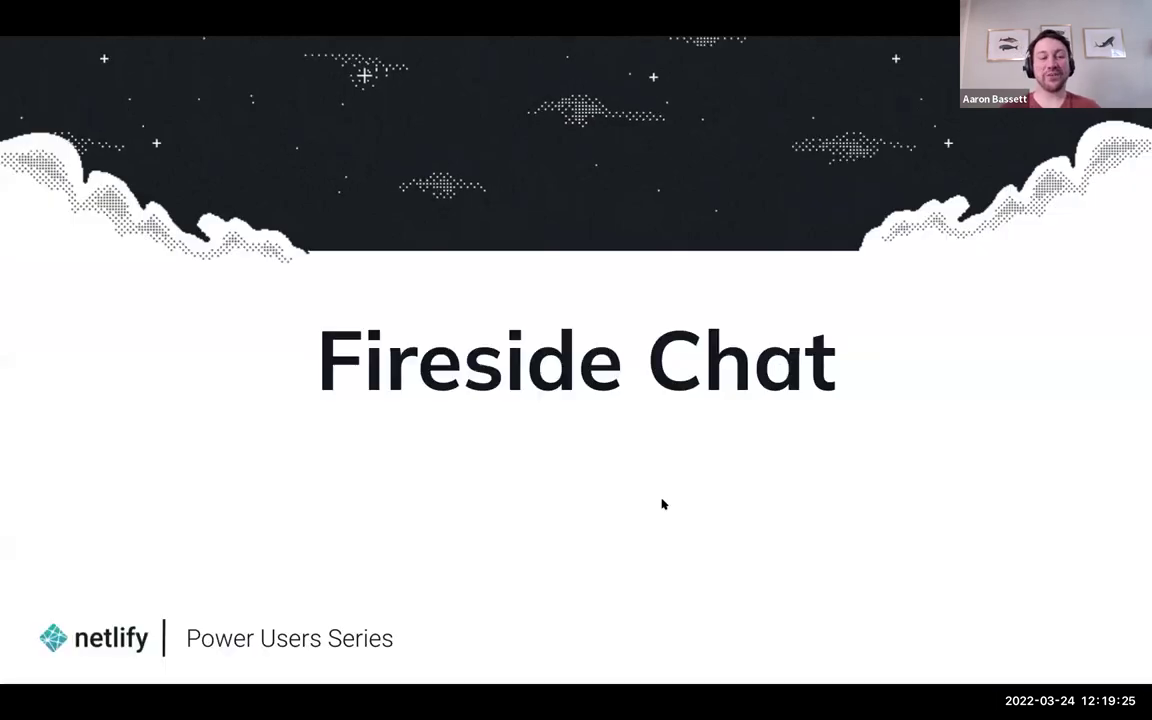
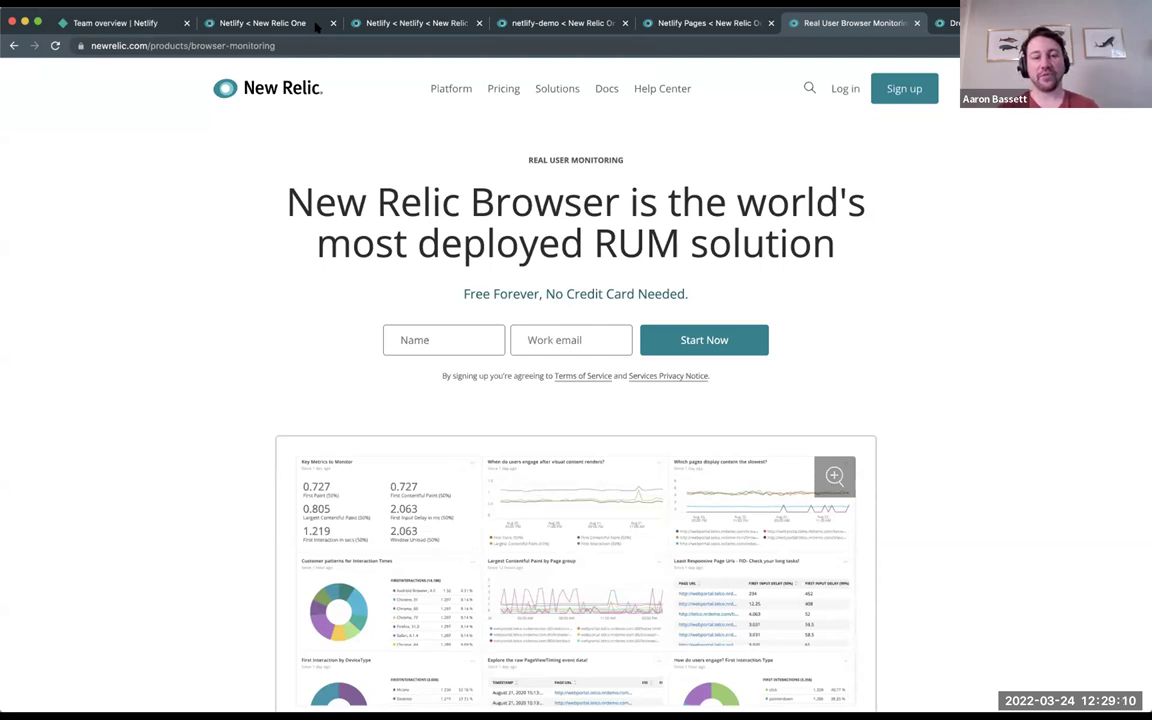
# Switch to Netlify, open the newrelic-netlify-demo site, and view its live deployment's /page-1.html in a separate tab
pyautogui.click(150, 22)
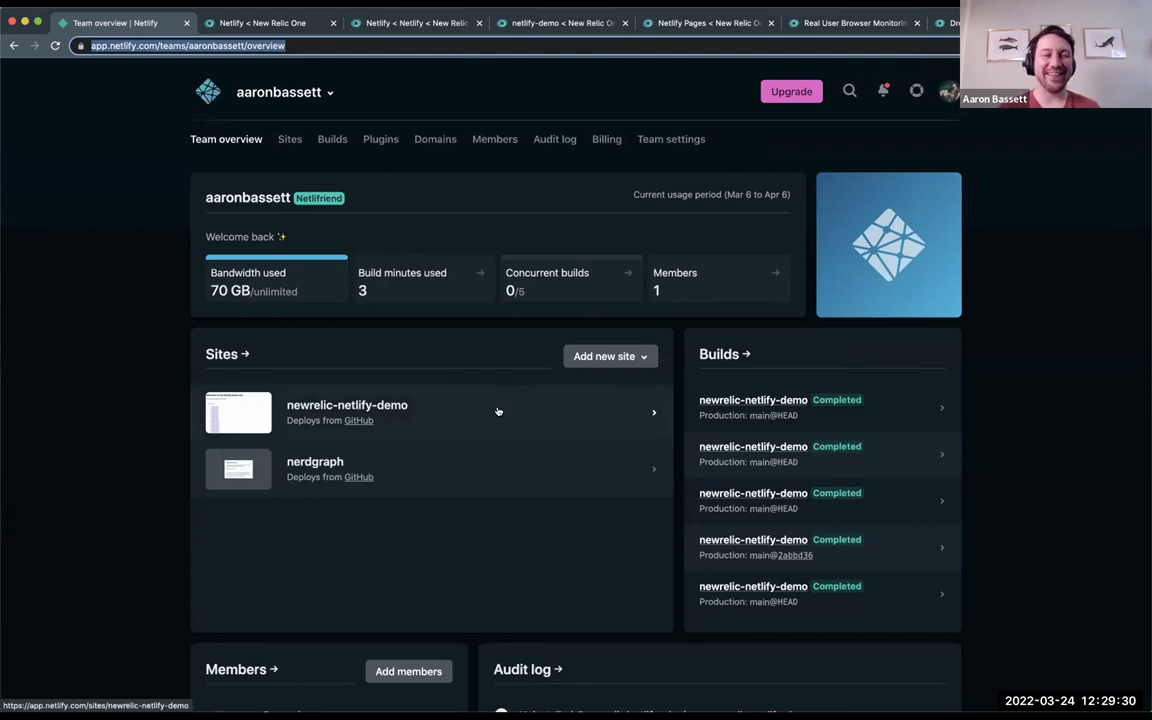
pyautogui.click(440, 407)
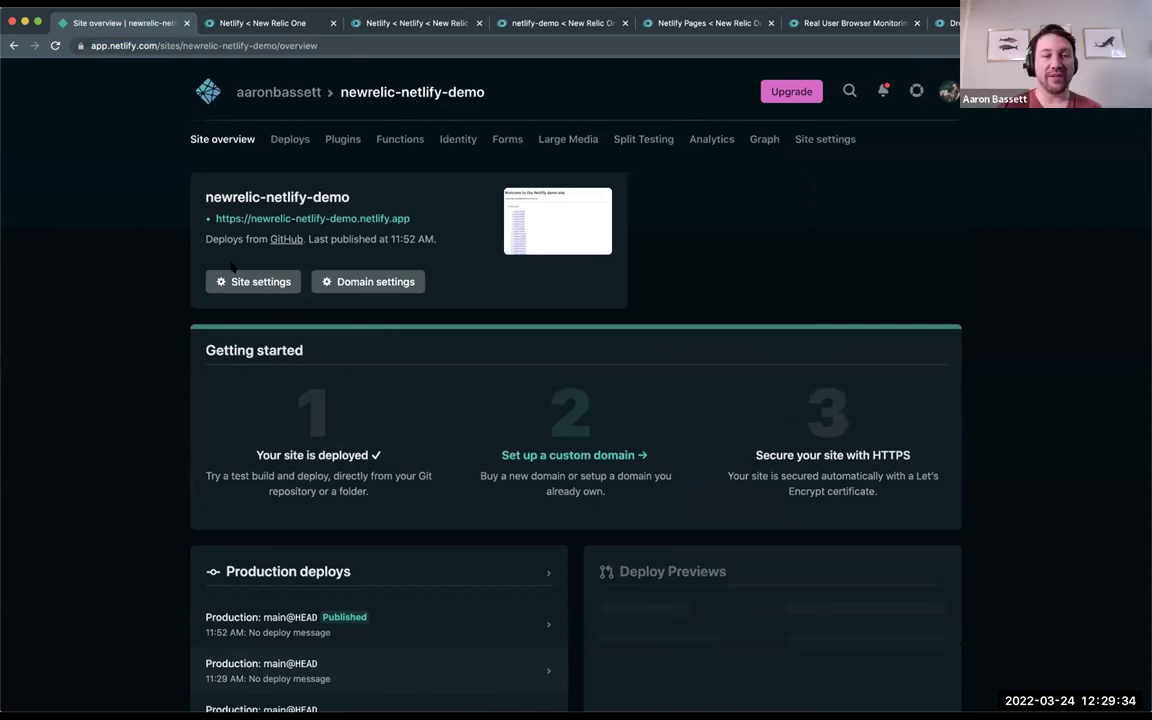
pyautogui.keyDown('super'); pyautogui.click(320, 219); pyautogui.keyUp('super')
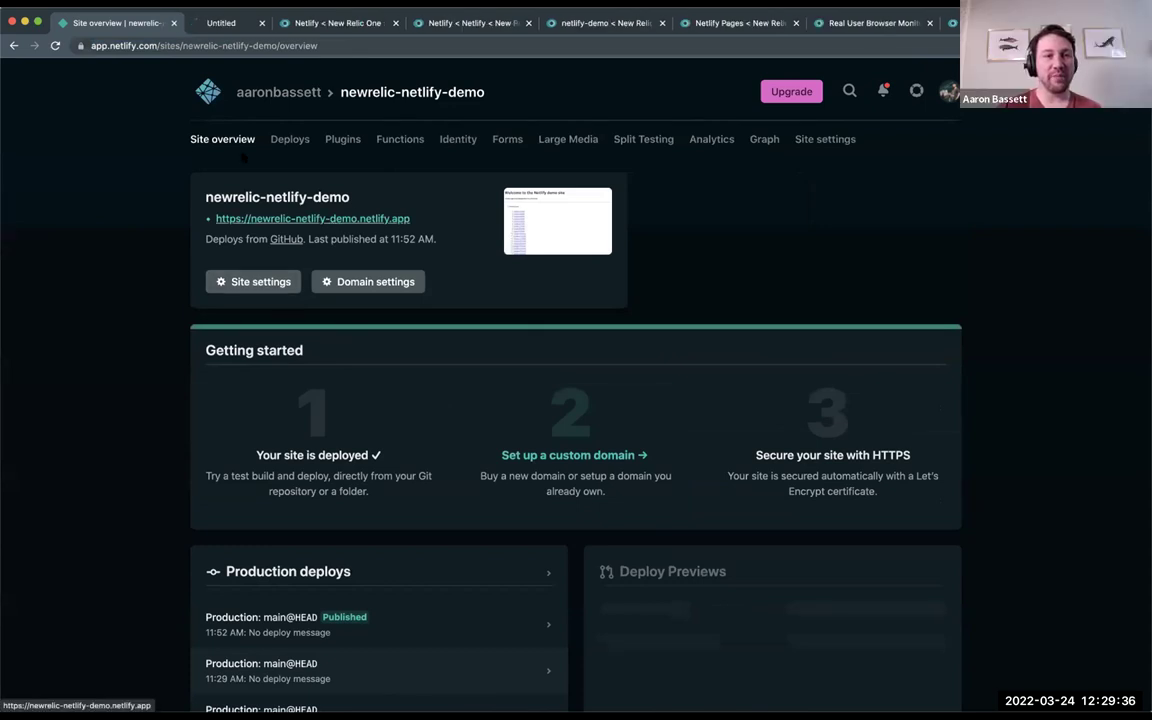
pyautogui.click(234, 25)
pyautogui.press('Tab')
pyautogui.press('Return')
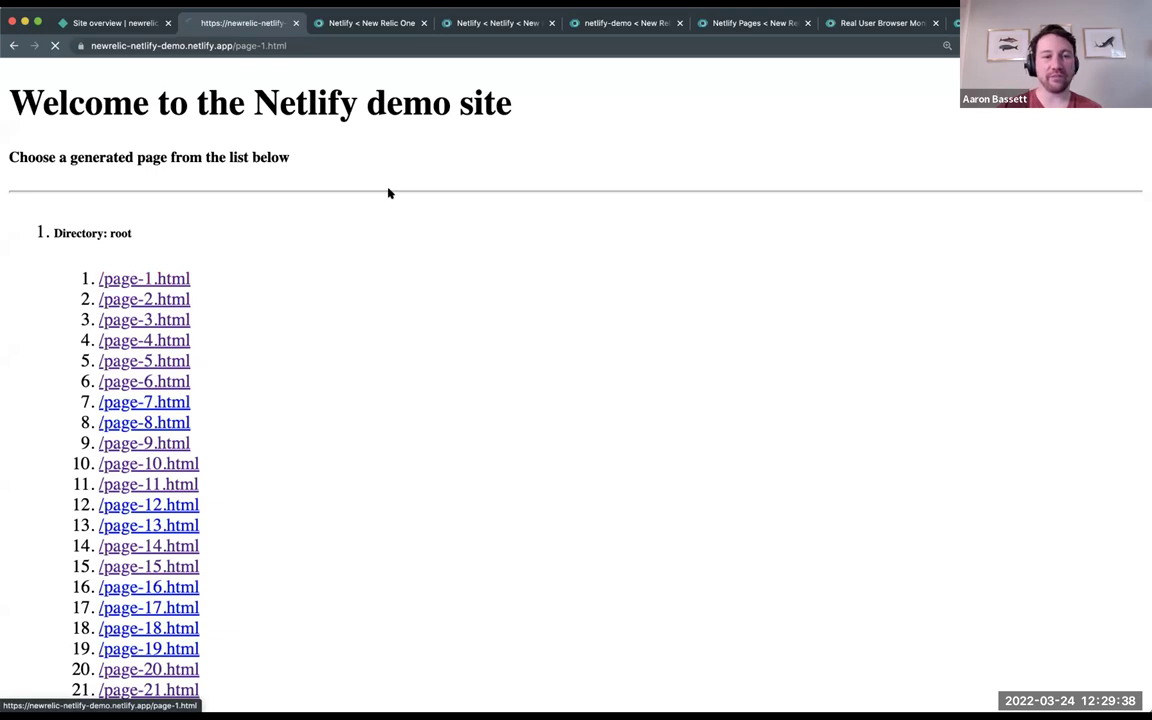
# View the HTML source of page-1.html and examine its head and opening body markup
pyautogui.rightClick(510, 475)
pyautogui.click(510, 484)
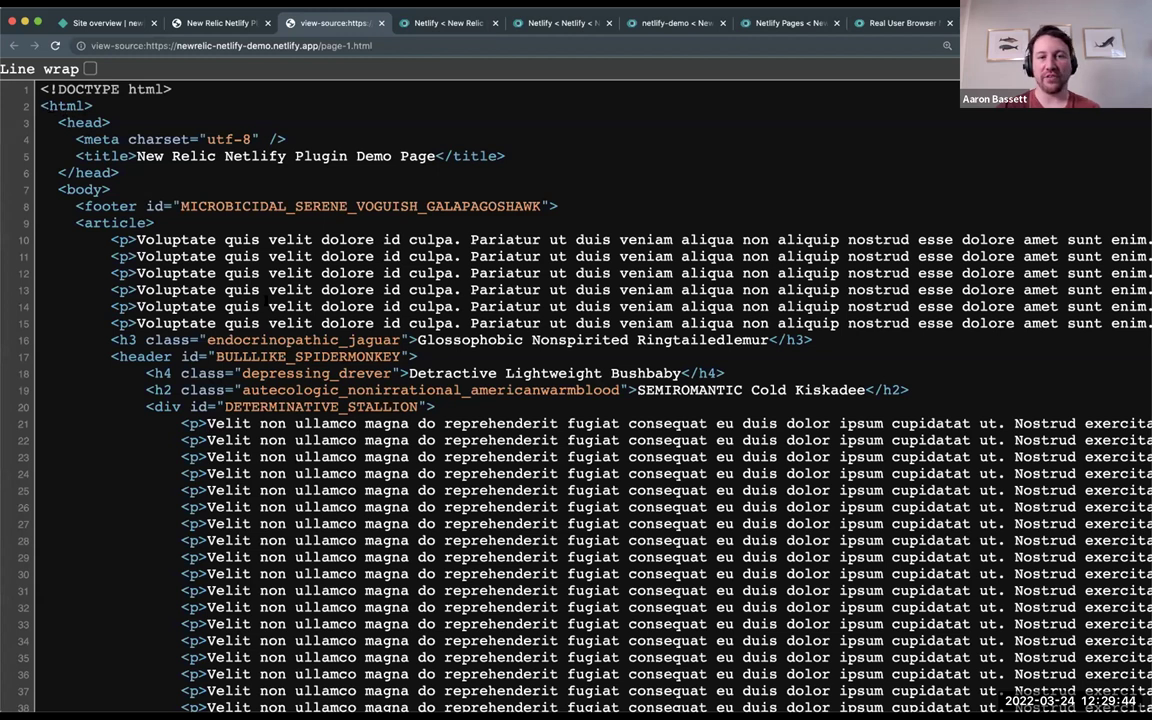
pyautogui.moveTo(41, 105); pyautogui.dragTo(268, 306)
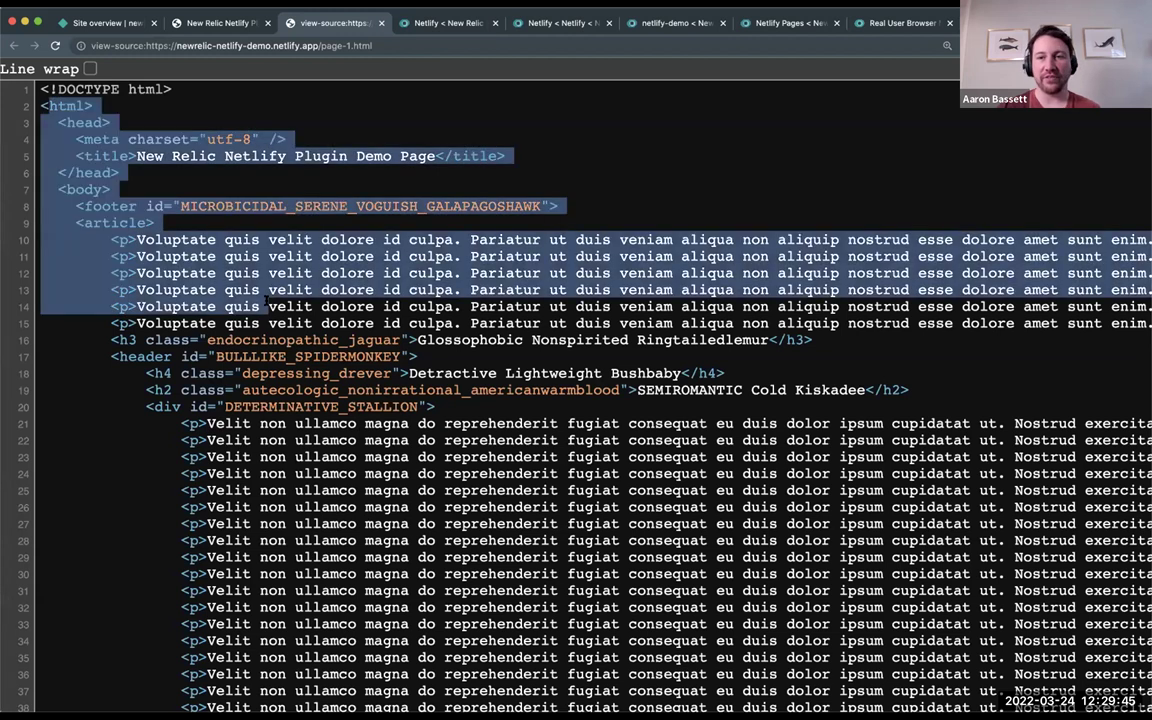
# Return to the newrelic-netlify-demo site in Netlify and open the directory of available build plugins
pyautogui.click(103, 28)
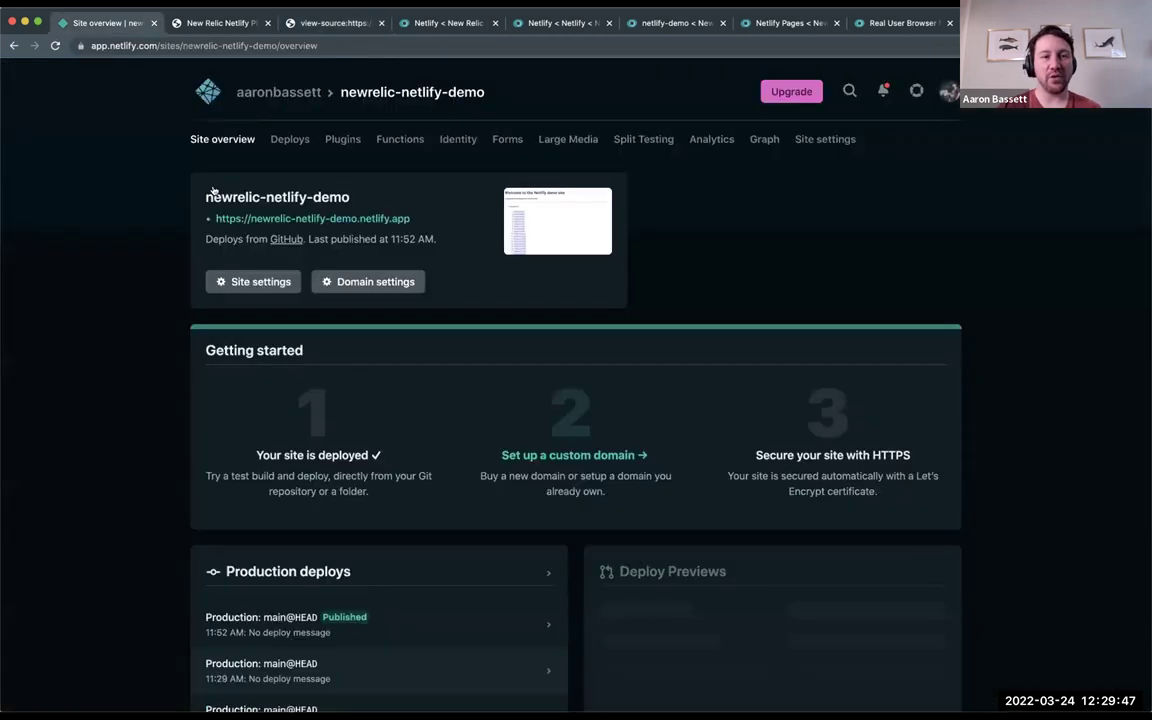
pyautogui.click(335, 142)
pyautogui.click(316, 389)
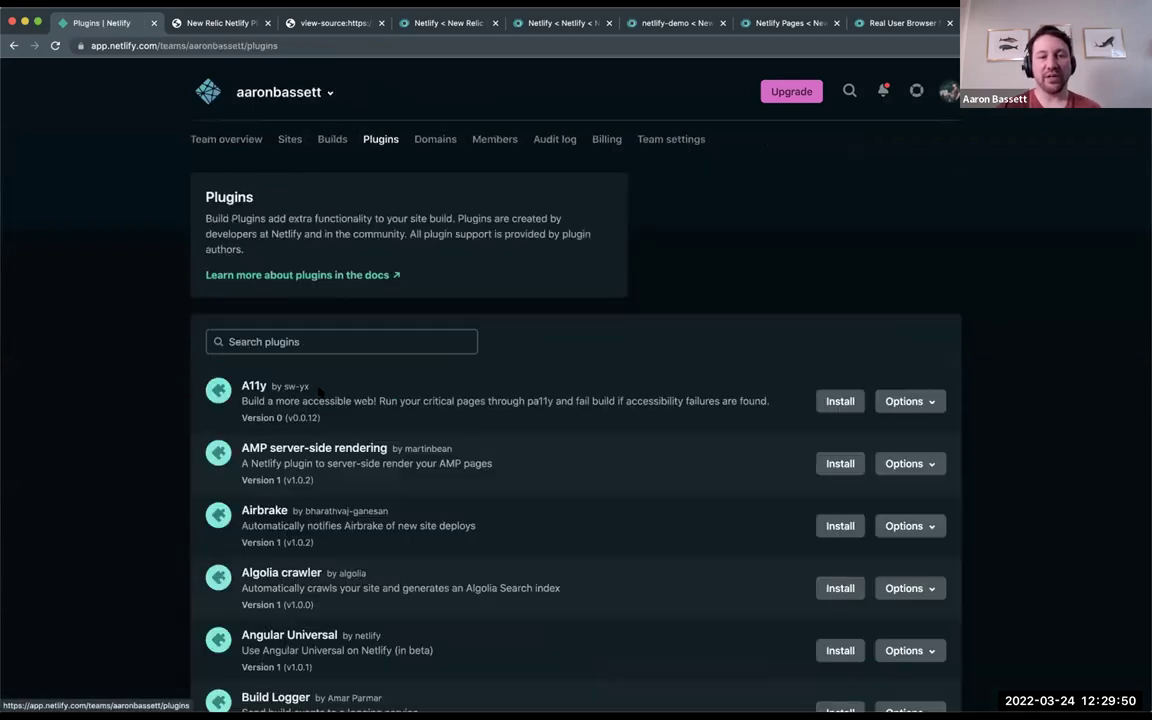
# Find the New Relic plugin in the directory and install it on the newrelic-netlify-demo site
pyautogui.scroll(-3, 663, 437)
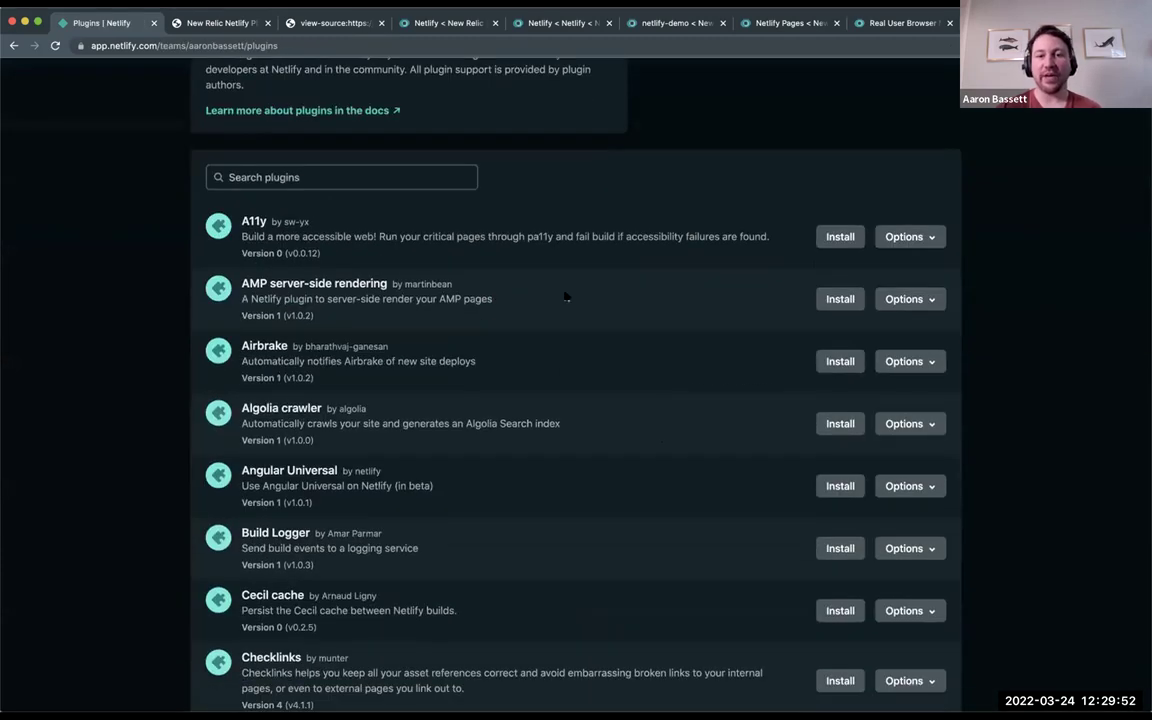
pyautogui.scroll(-9, 565, 296)
pyautogui.scroll(-7, 565, 296)
pyautogui.scroll(-15, 565, 296)
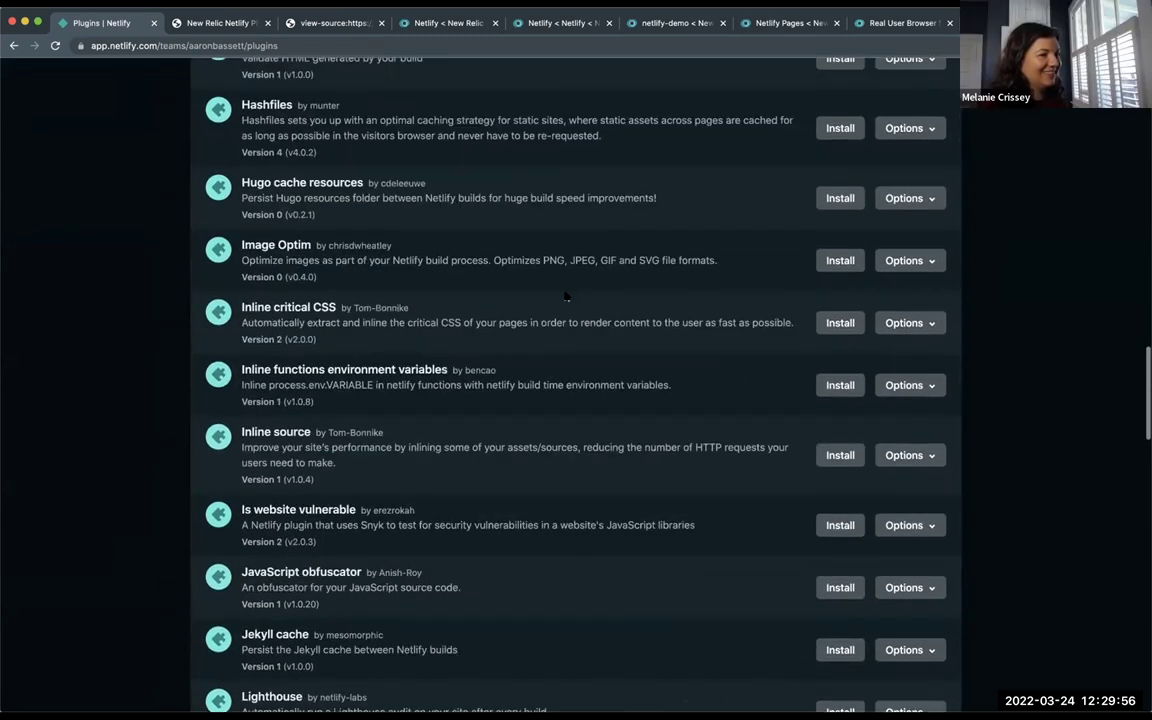
pyautogui.scroll(-3, 565, 296)
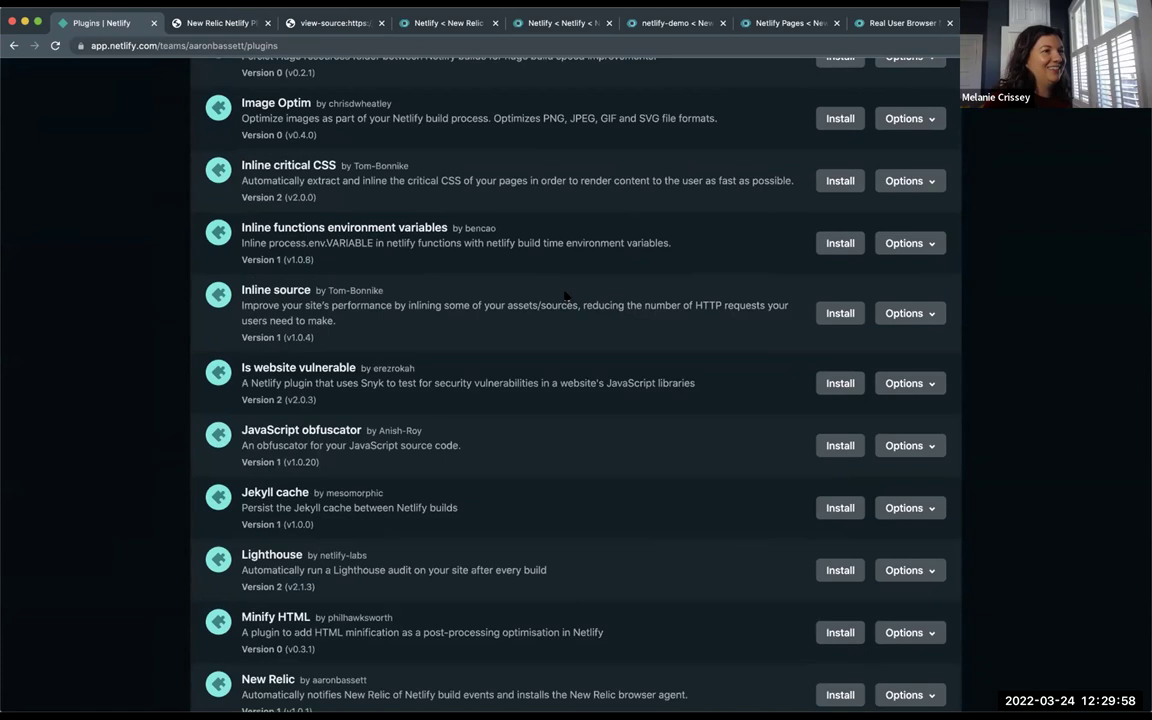
pyautogui.scroll(-4, 565, 296)
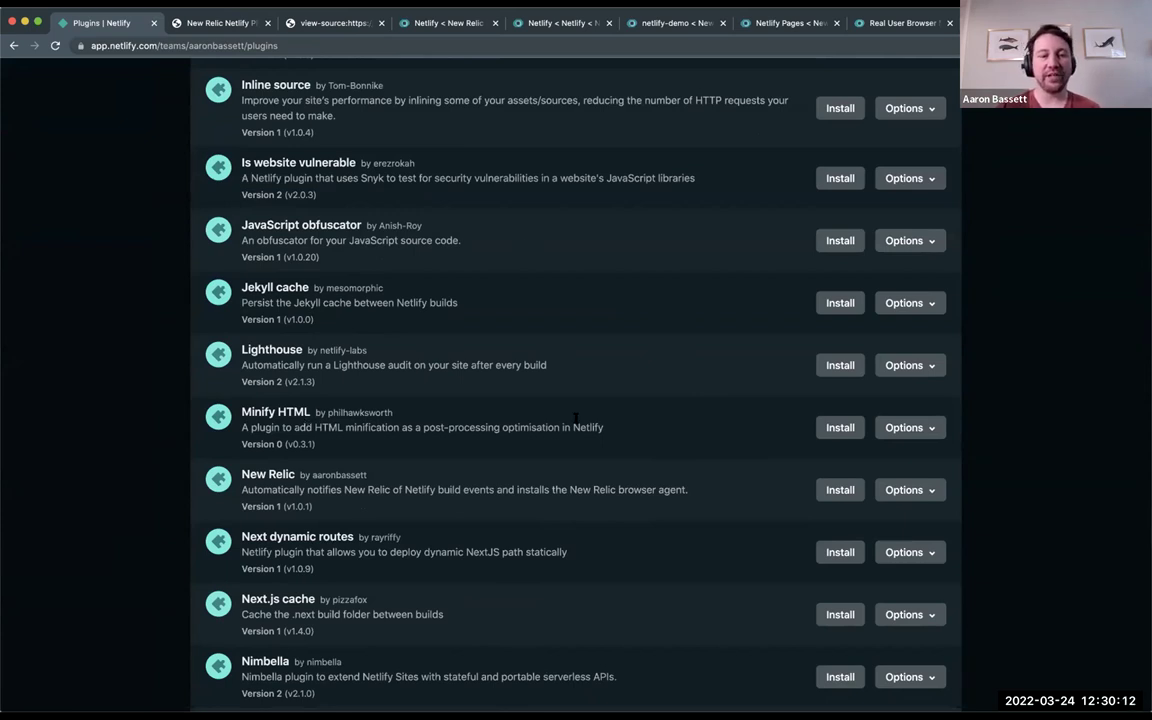
pyautogui.scroll(-2, 700, 410)
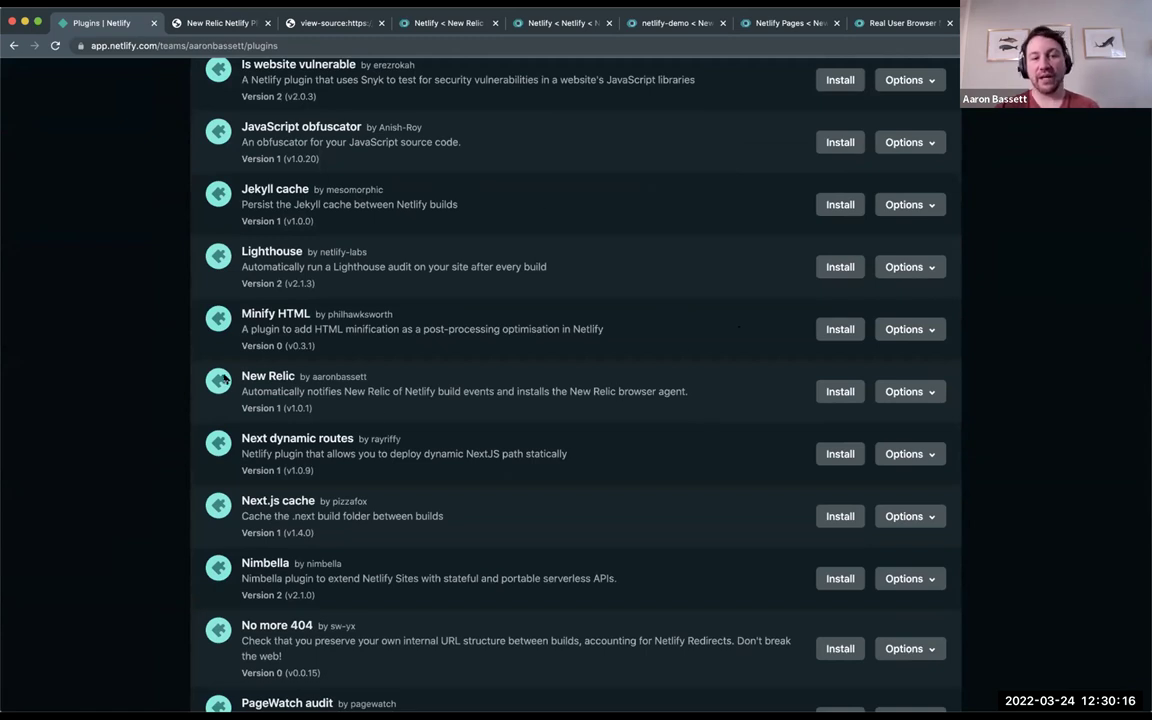
pyautogui.click(840, 392)
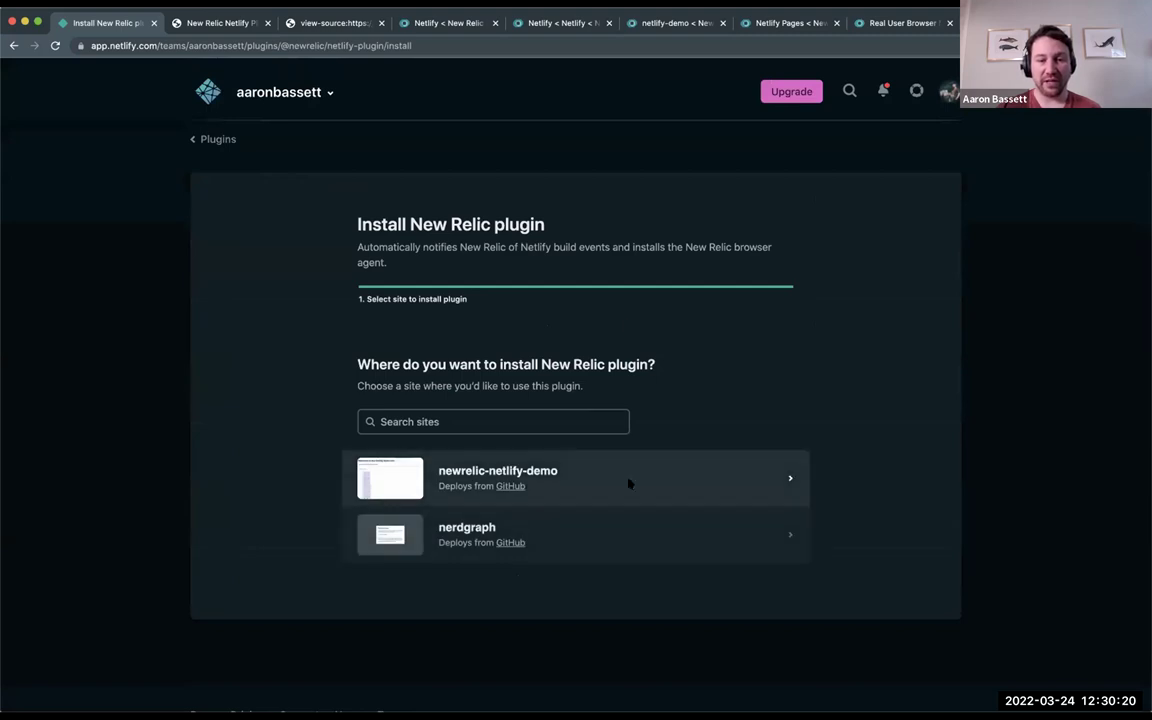
pyautogui.click(629, 484)
pyautogui.click(422, 427)
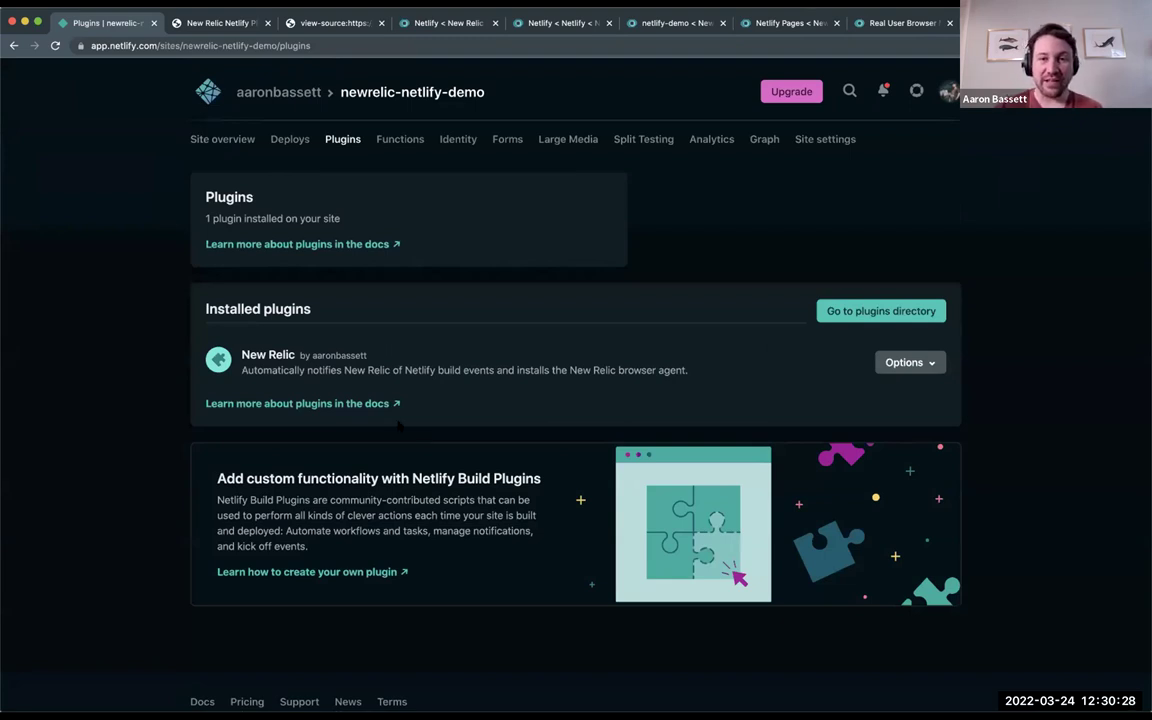
# Open the site's settings and review the New Relic environment variables among the Build & deploy settings
pyautogui.click(290, 139)
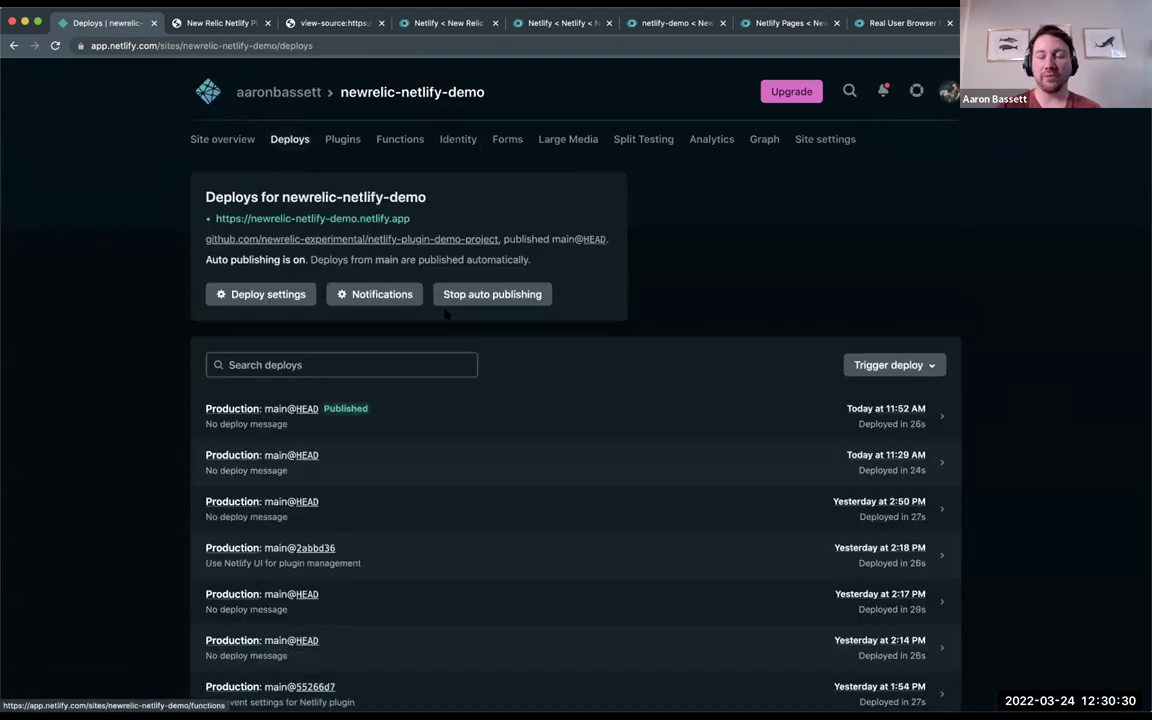
pyautogui.click(816, 143)
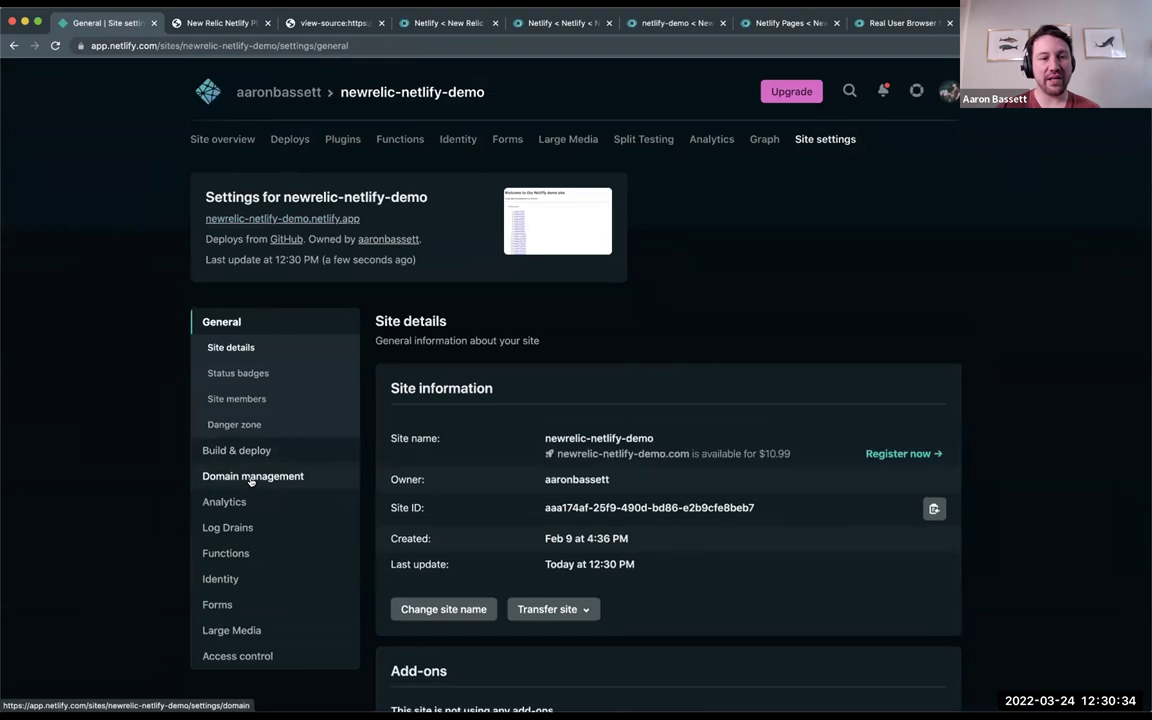
pyautogui.click(251, 478)
pyautogui.scroll(-4, 687, 441)
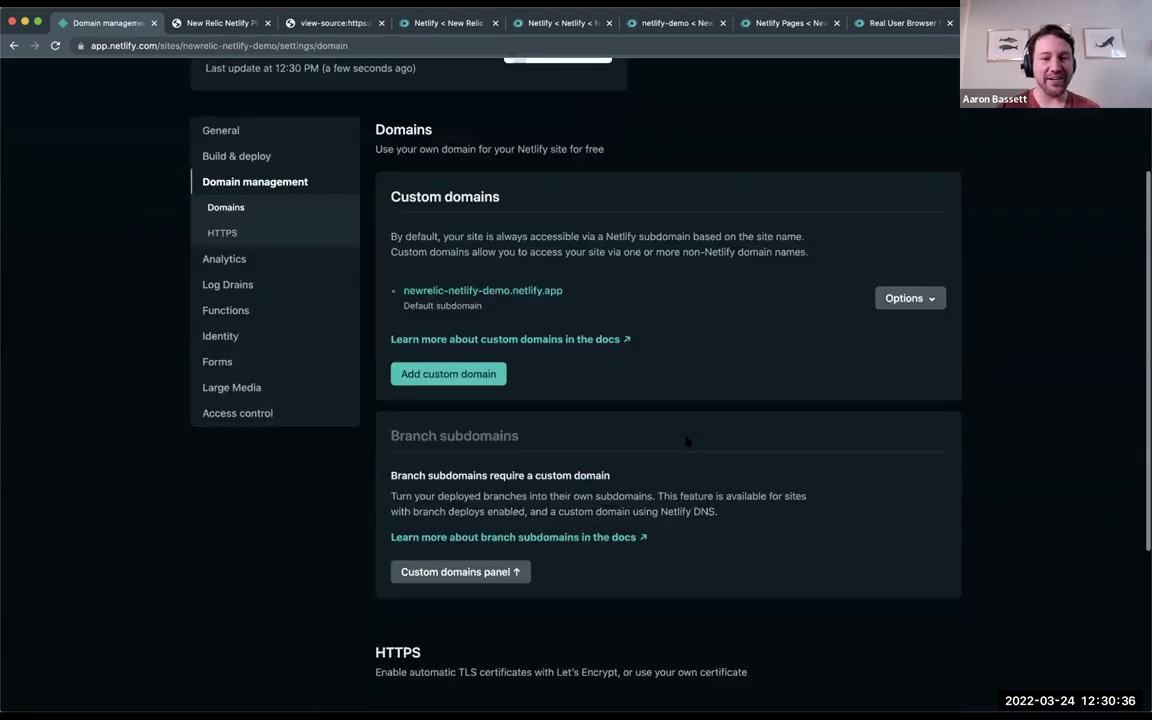
pyautogui.scroll(-6, 311, 257)
pyautogui.scroll(3, 290, 400)
pyautogui.click(236, 112)
pyautogui.scroll(-10, 408, 308)
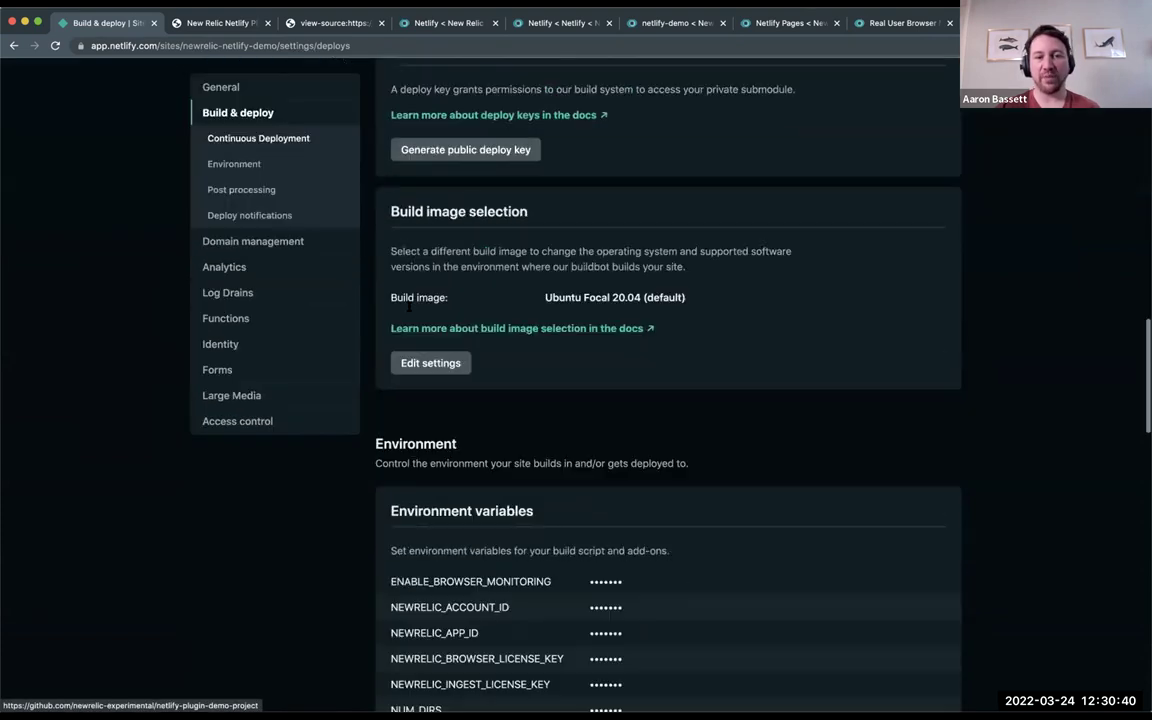
pyautogui.scroll(-5, 408, 308)
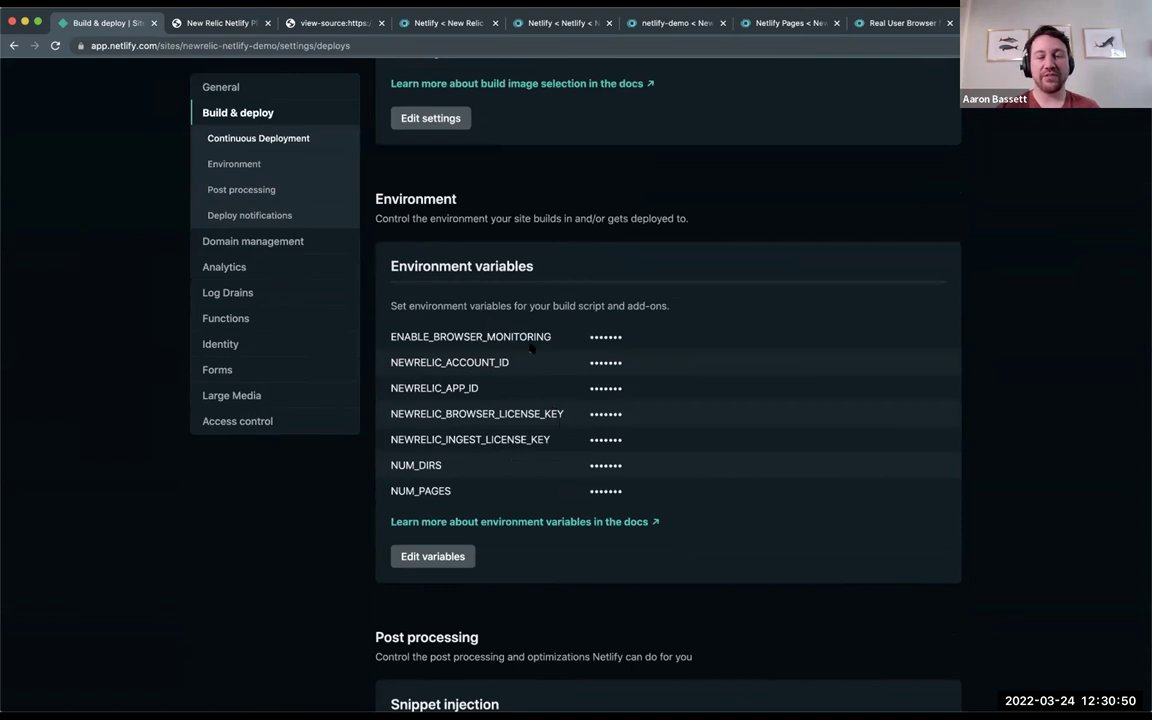
# Trigger a new deploy of the newrelic-netlify-demo site and open that deploy's details
pyautogui.scroll(10, 338, 265)
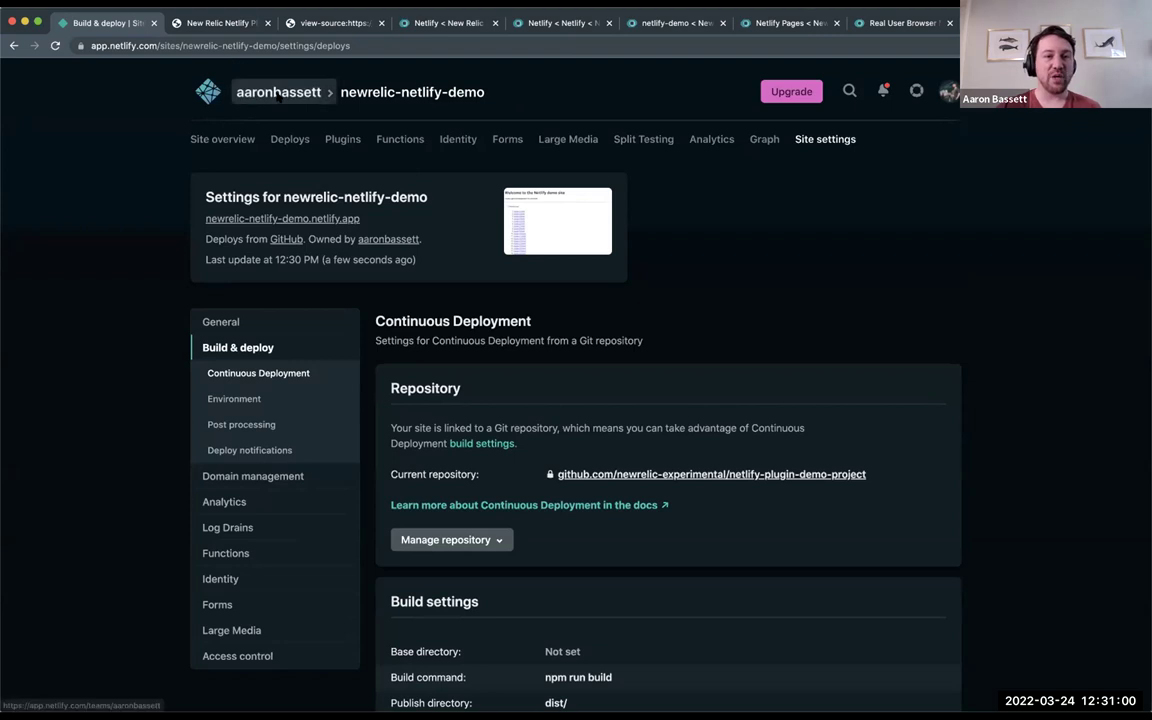
pyautogui.click(290, 139)
pyautogui.click(888, 364)
pyautogui.click(812, 393)
pyautogui.click(180, 374)
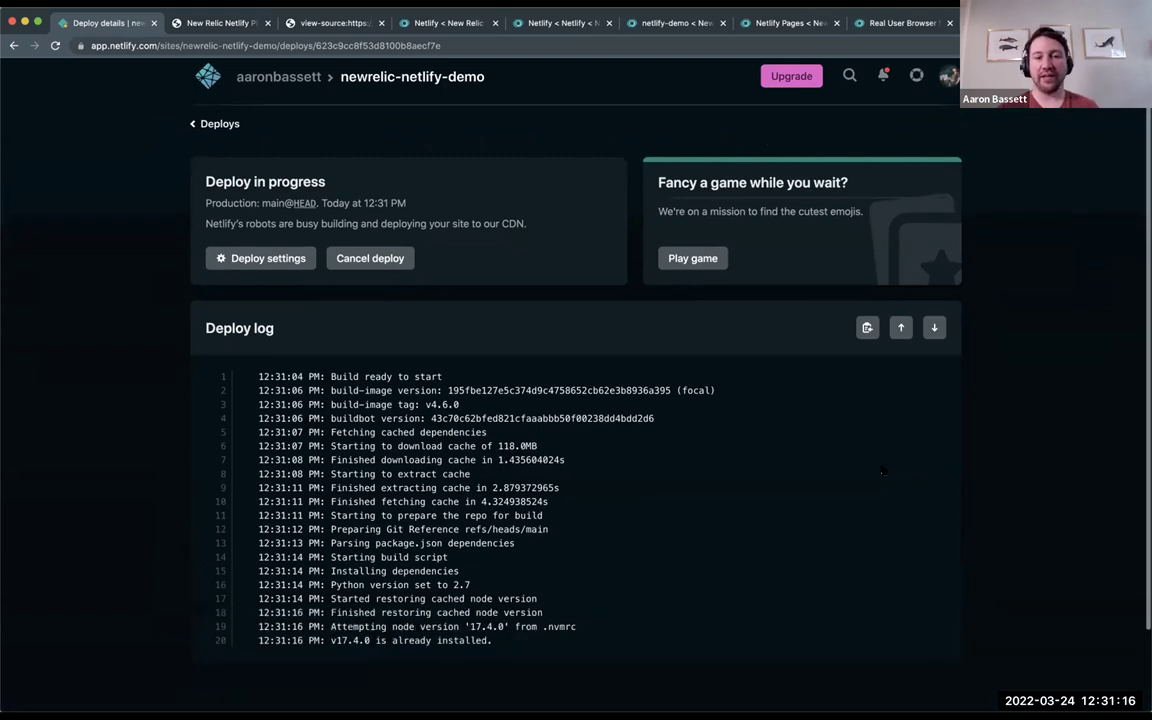
pyautogui.scroll(-2, 697, 485)
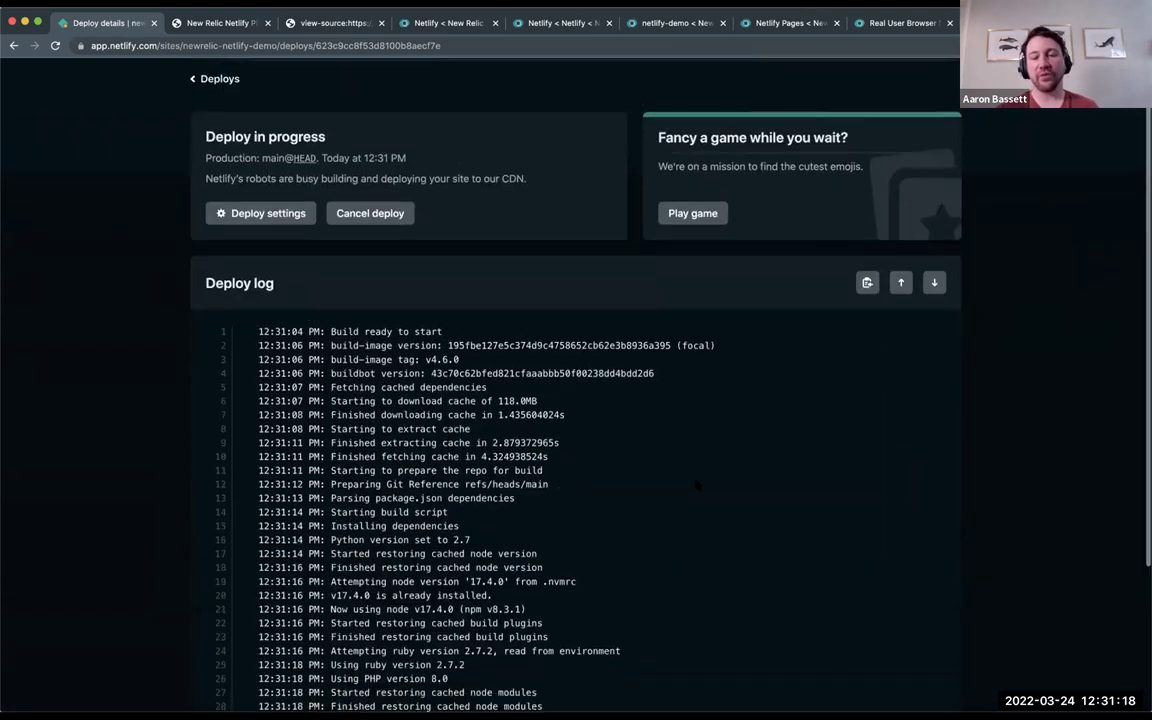
pyautogui.scroll(-4, 697, 485)
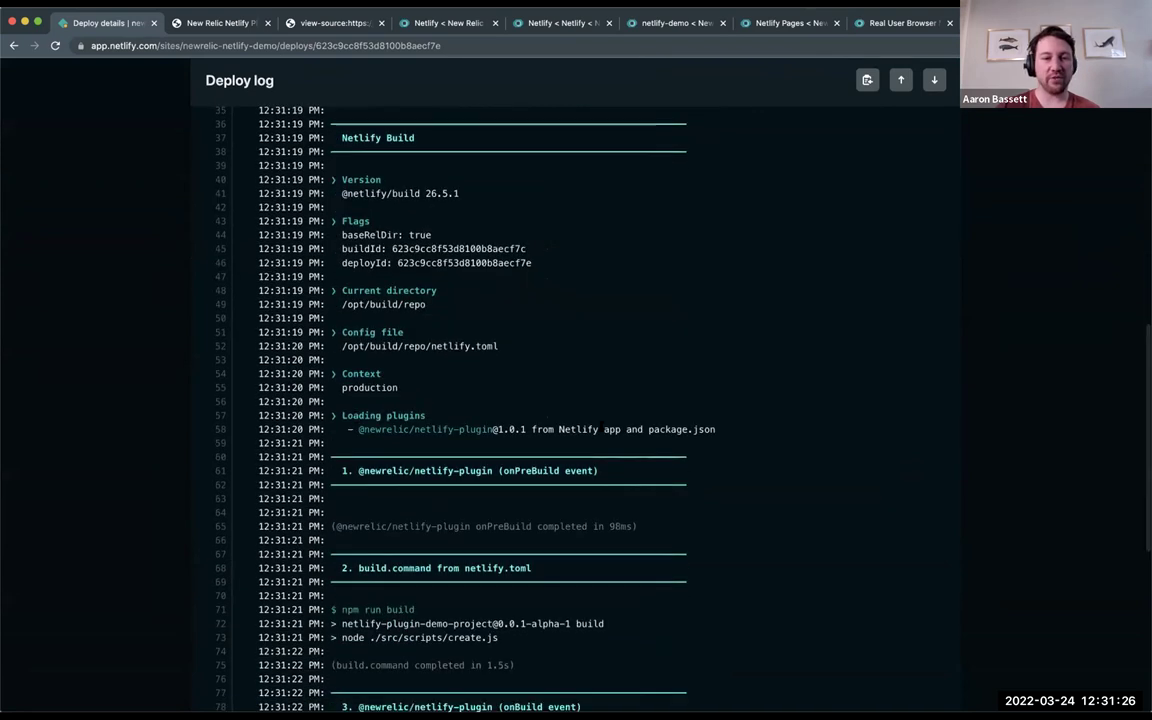
pyautogui.moveTo(358, 429); pyautogui.dragTo(600, 431)
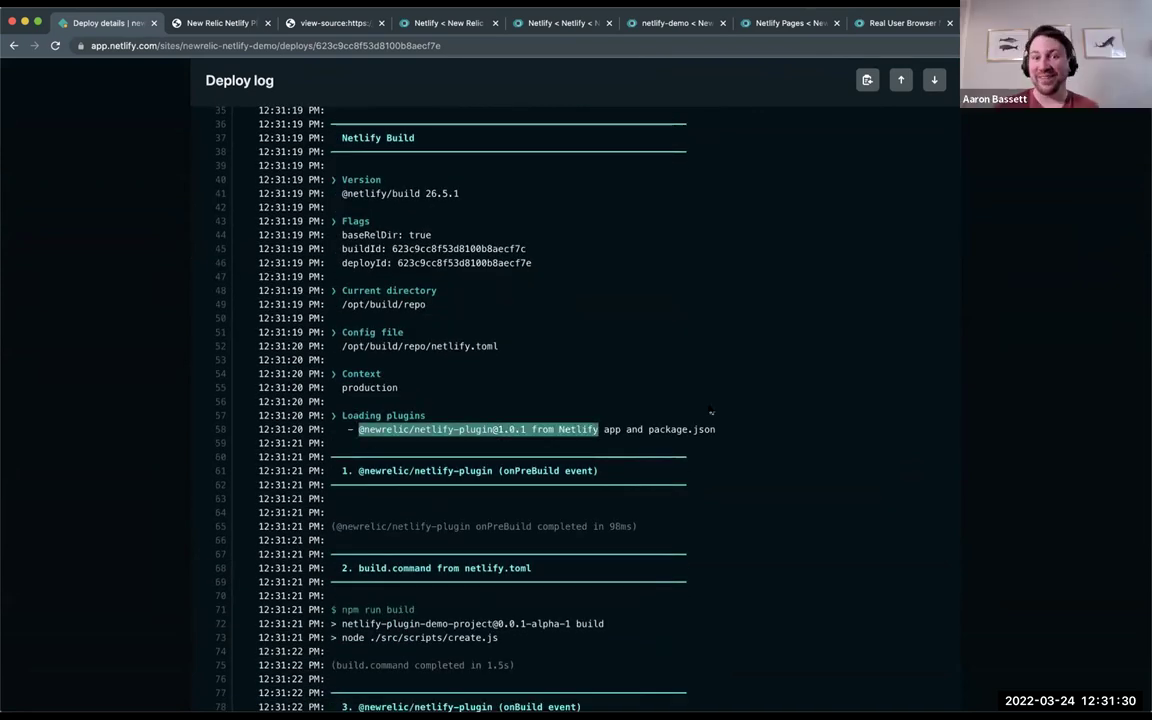
pyautogui.scroll(-5, 711, 412)
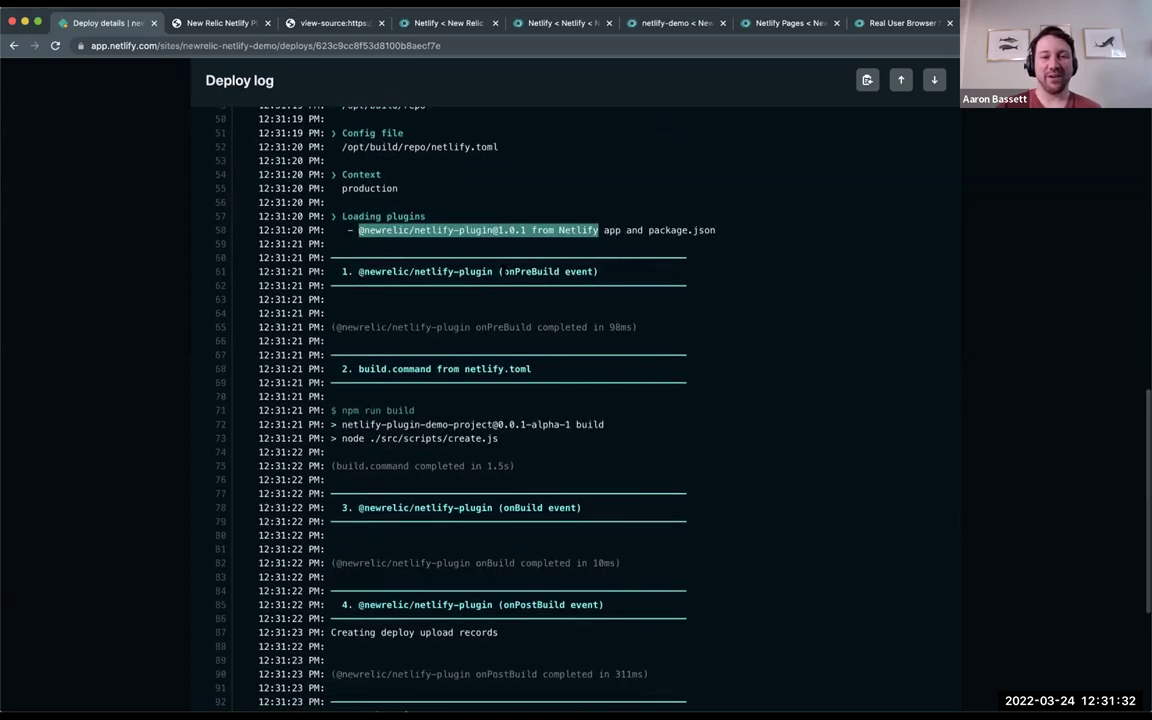
pyautogui.doubleClick(522, 271)
pyautogui.scroll(-5, 530, 384)
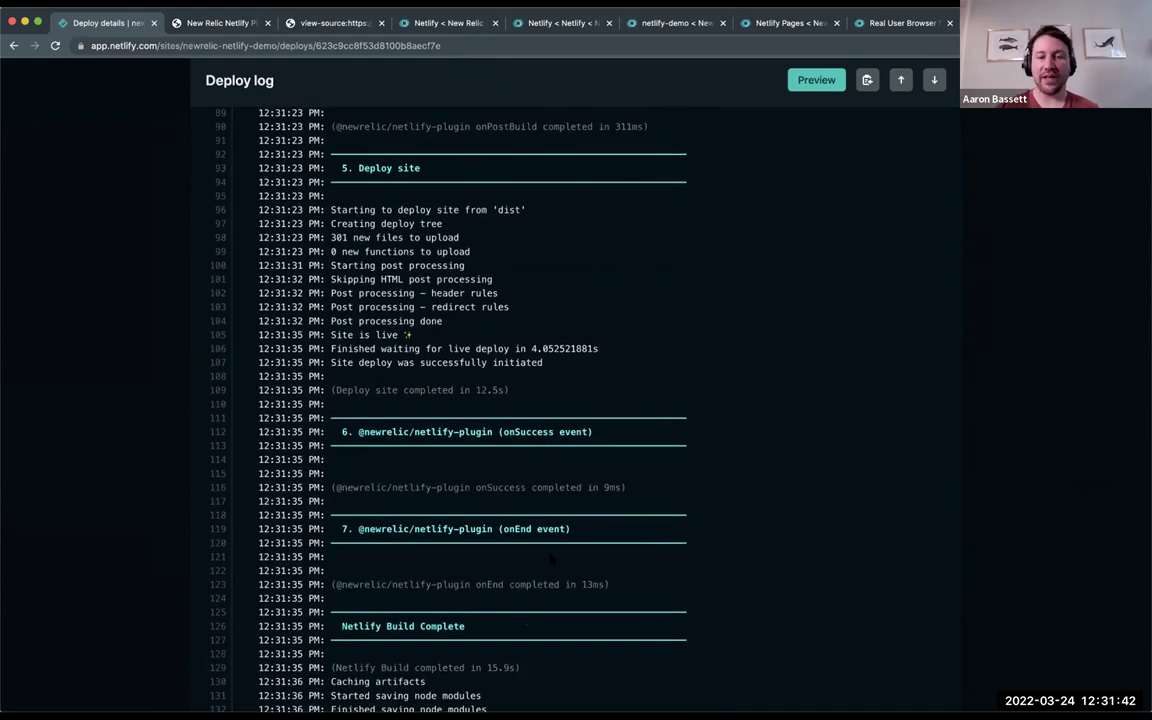
# Expand the plugin run and New Relic build plugin results in the deploy summary and review the recorded events and injected pages
pyautogui.scroll(5, 551, 560)
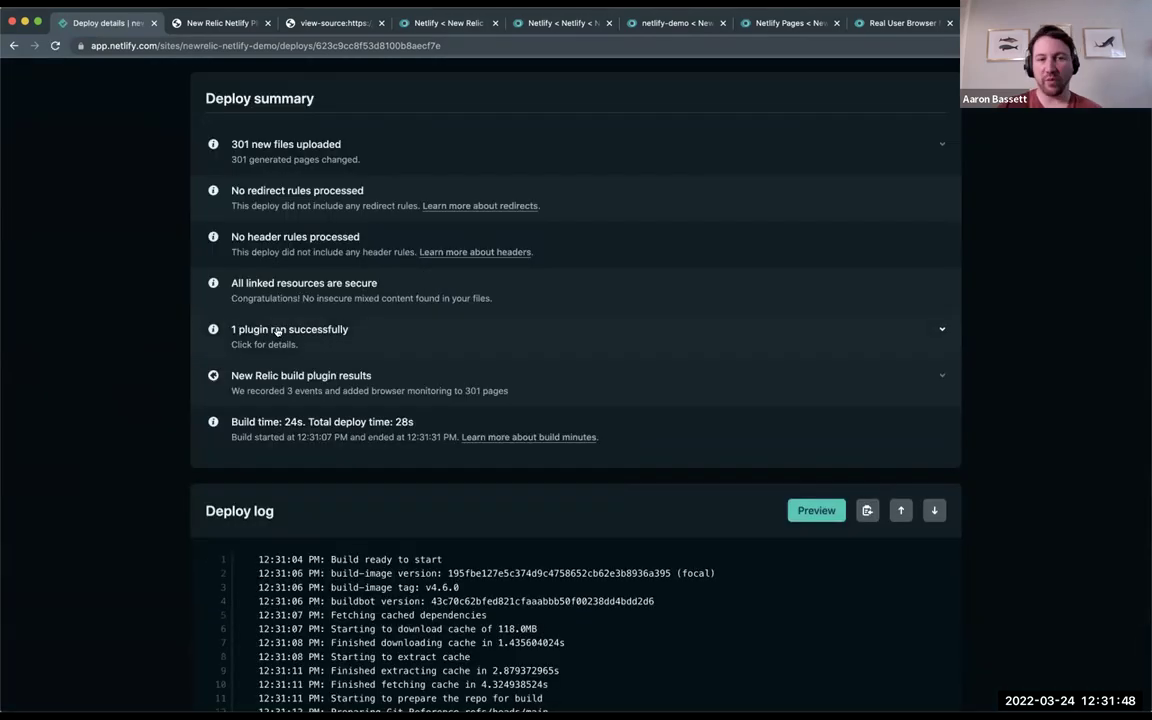
pyautogui.click(379, 329)
pyautogui.scroll(-2, 460, 340)
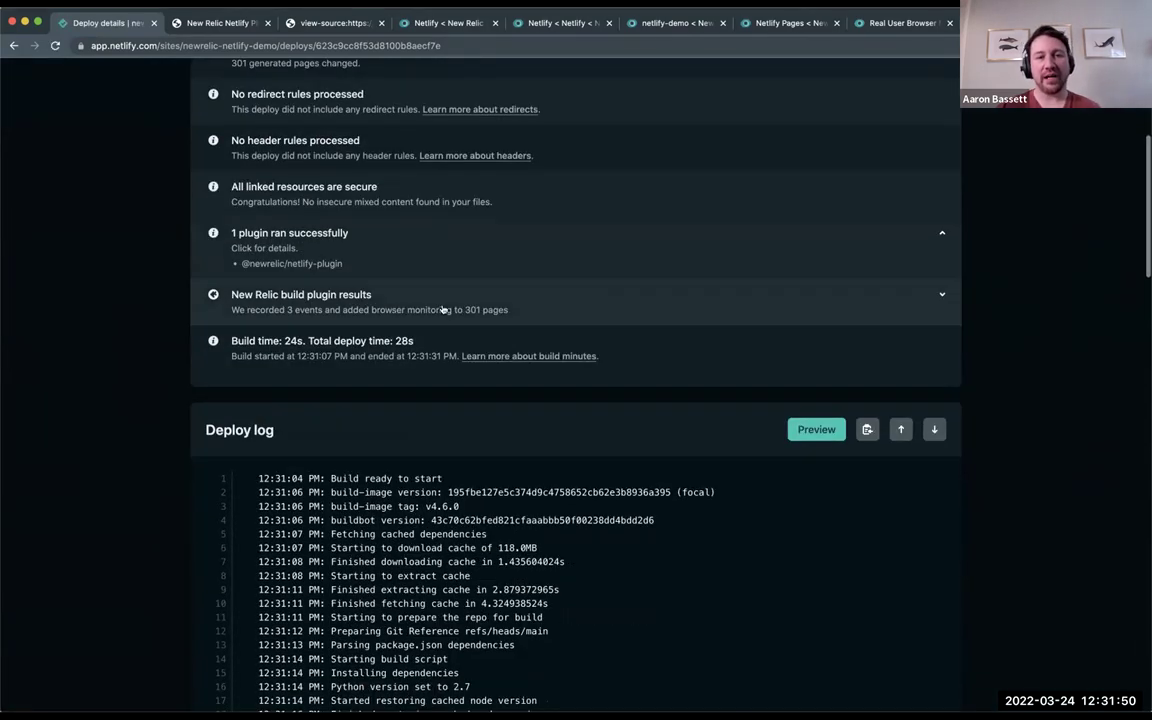
pyautogui.click(451, 299)
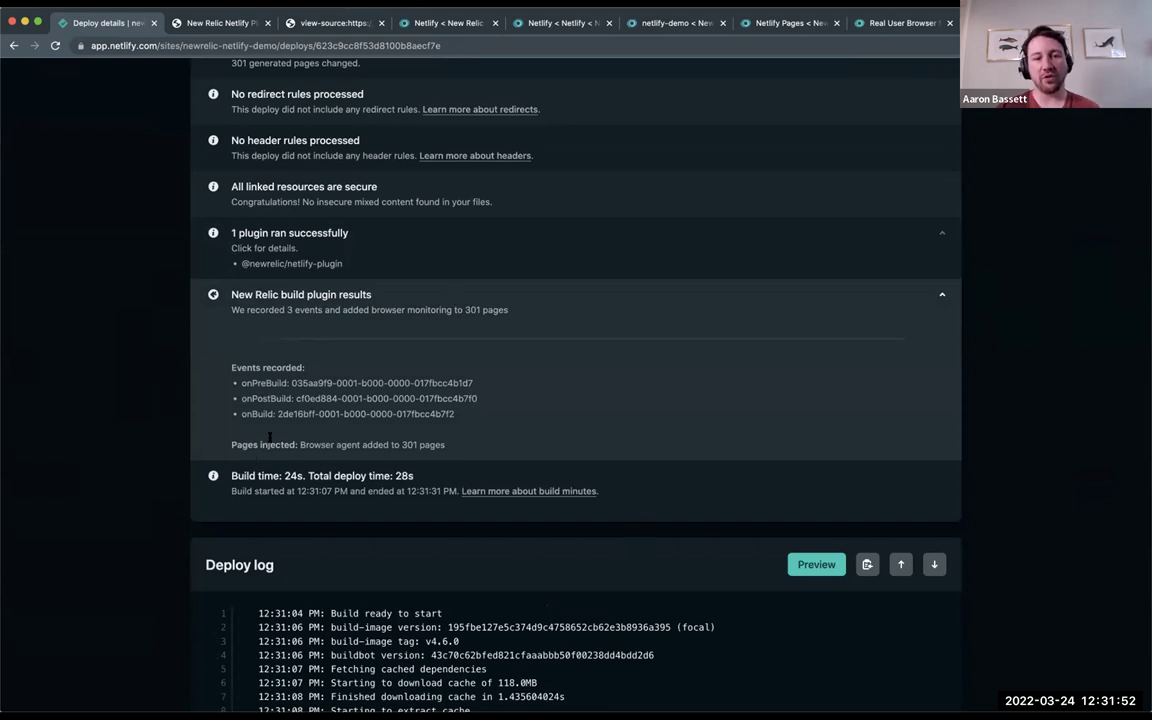
pyautogui.moveTo(446, 444); pyautogui.dragTo(292, 444)
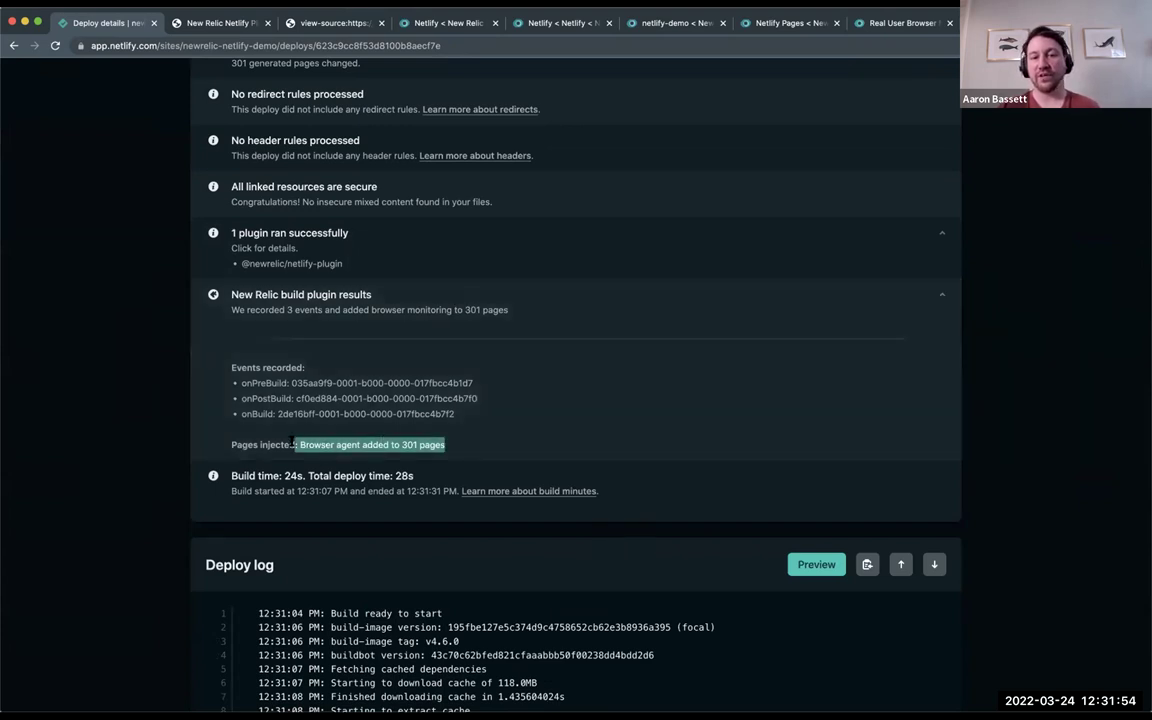
# Preview the published deploy, open /page-20.html from the root directory list, and view its page source
pyautogui.scroll(7, 556, 347)
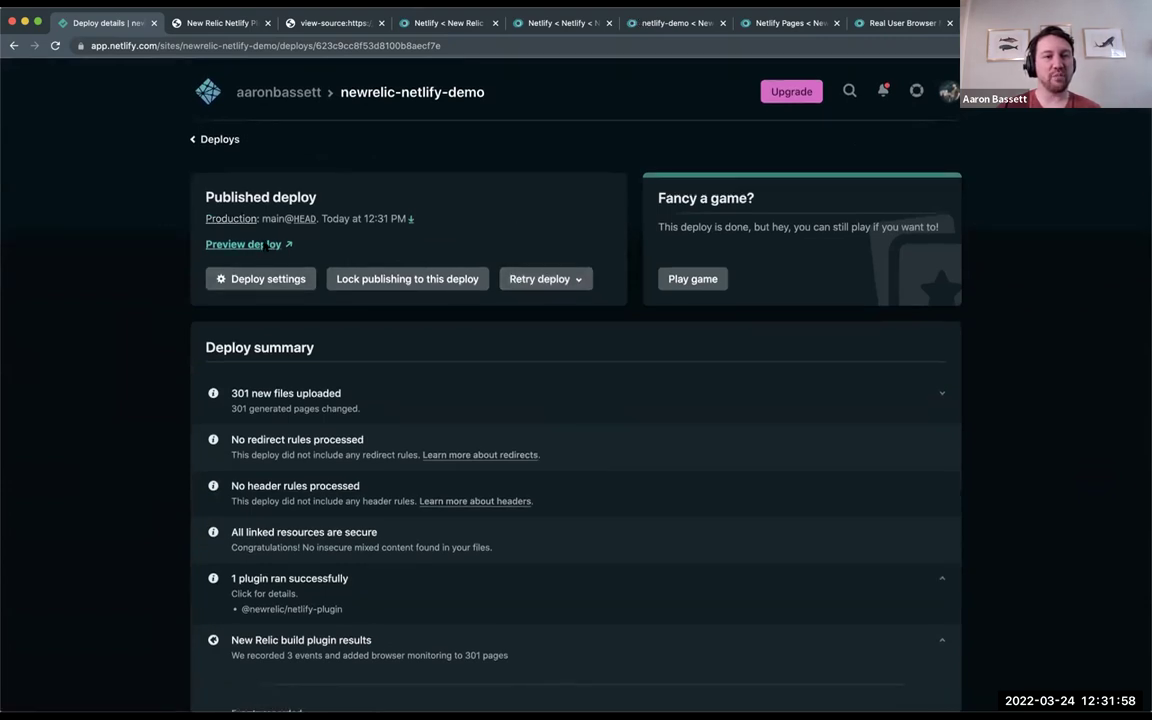
pyautogui.click(245, 244)
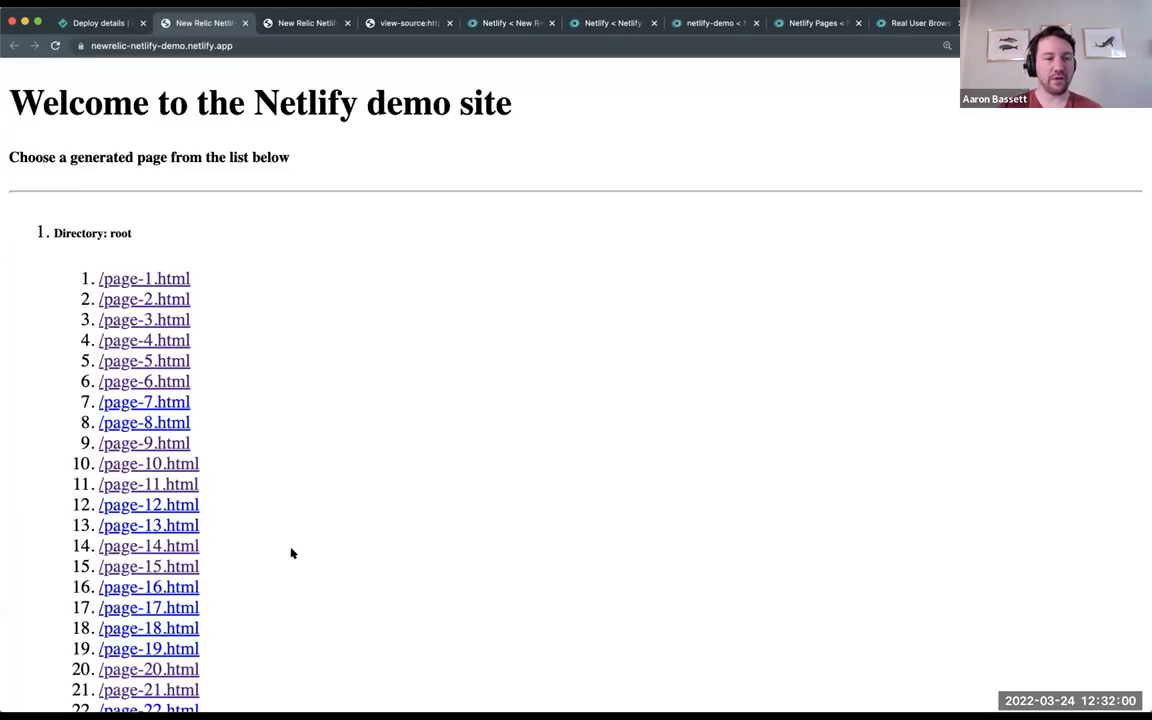
pyautogui.scroll(-2, 290, 550)
pyautogui.click(155, 614)
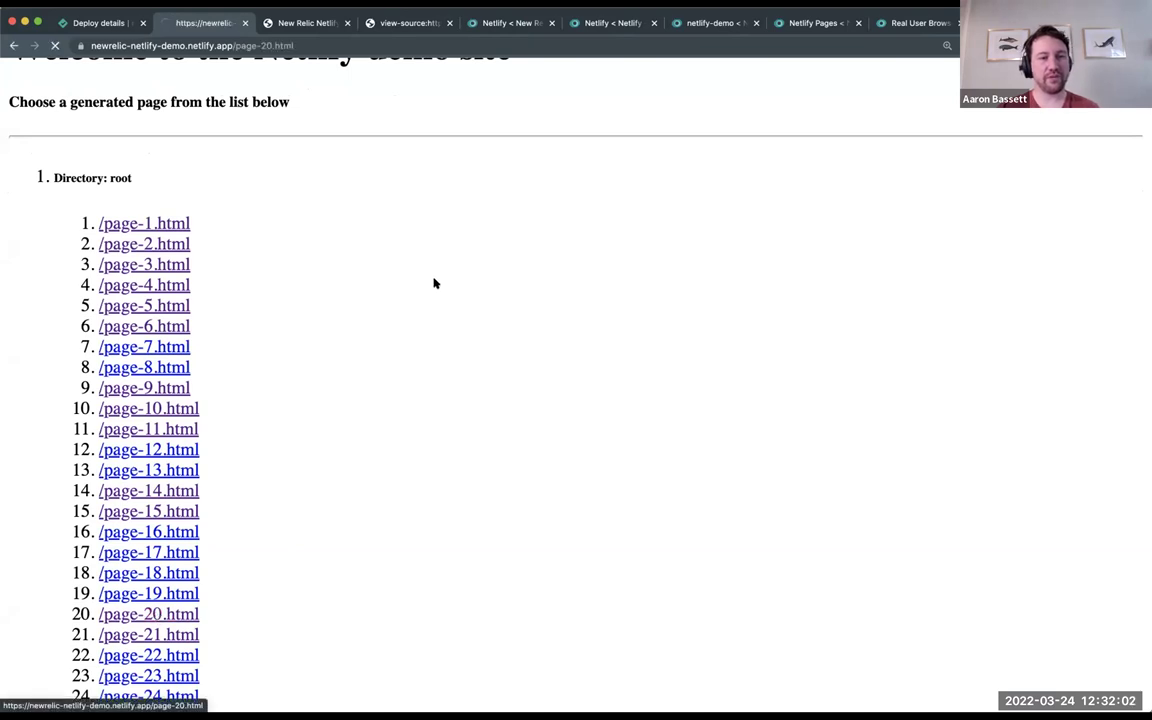
pyautogui.rightClick(380, 188)
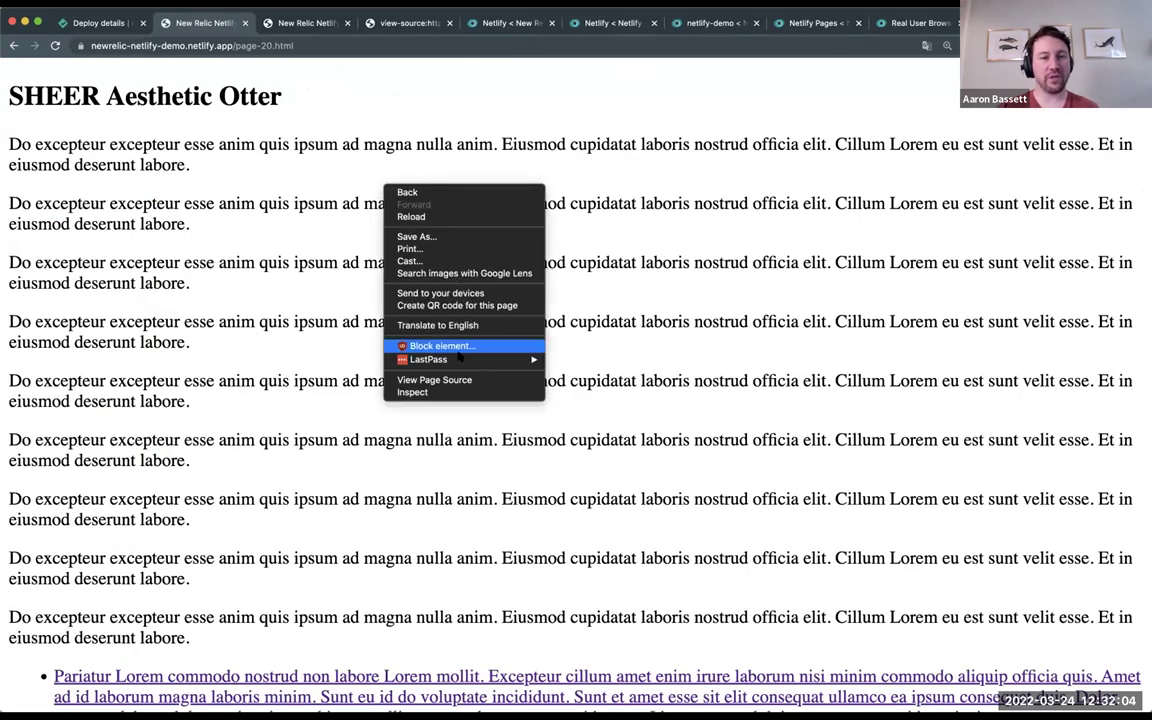
pyautogui.click(410, 425)
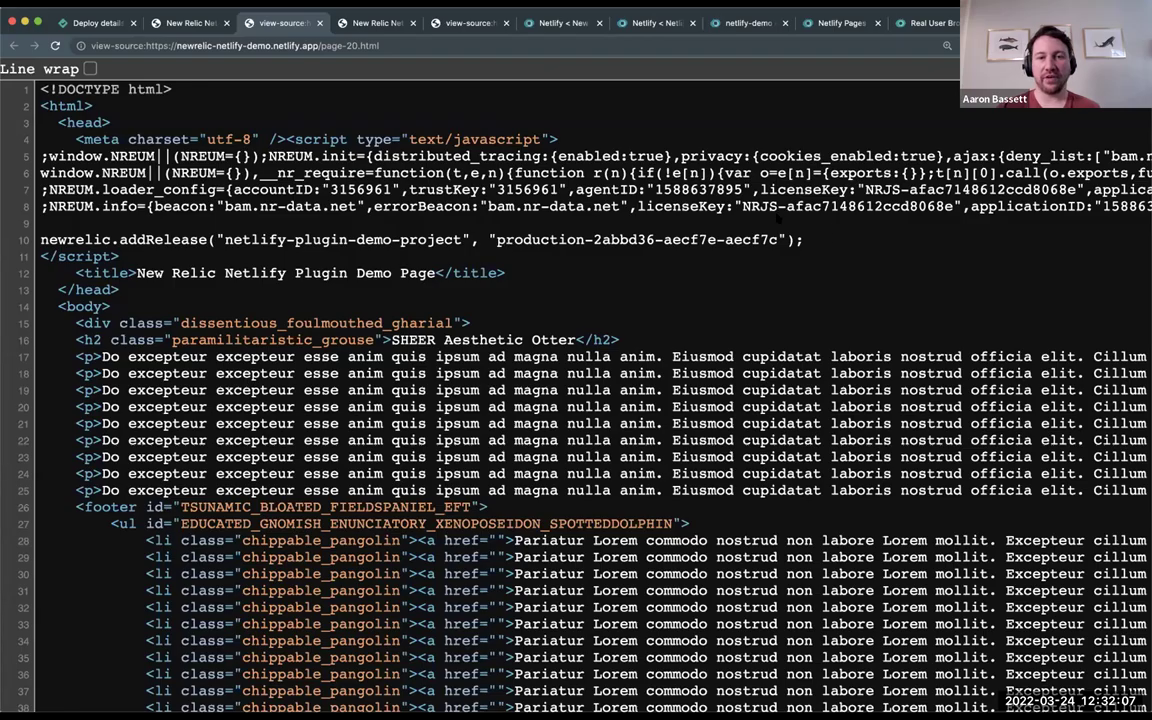
# Examine the injected New Relic browser script in the page-20.html source, especially the project name and release ID in the newrelic.addRelease call
pyautogui.moveTo(805, 240); pyautogui.dragTo(40, 156)
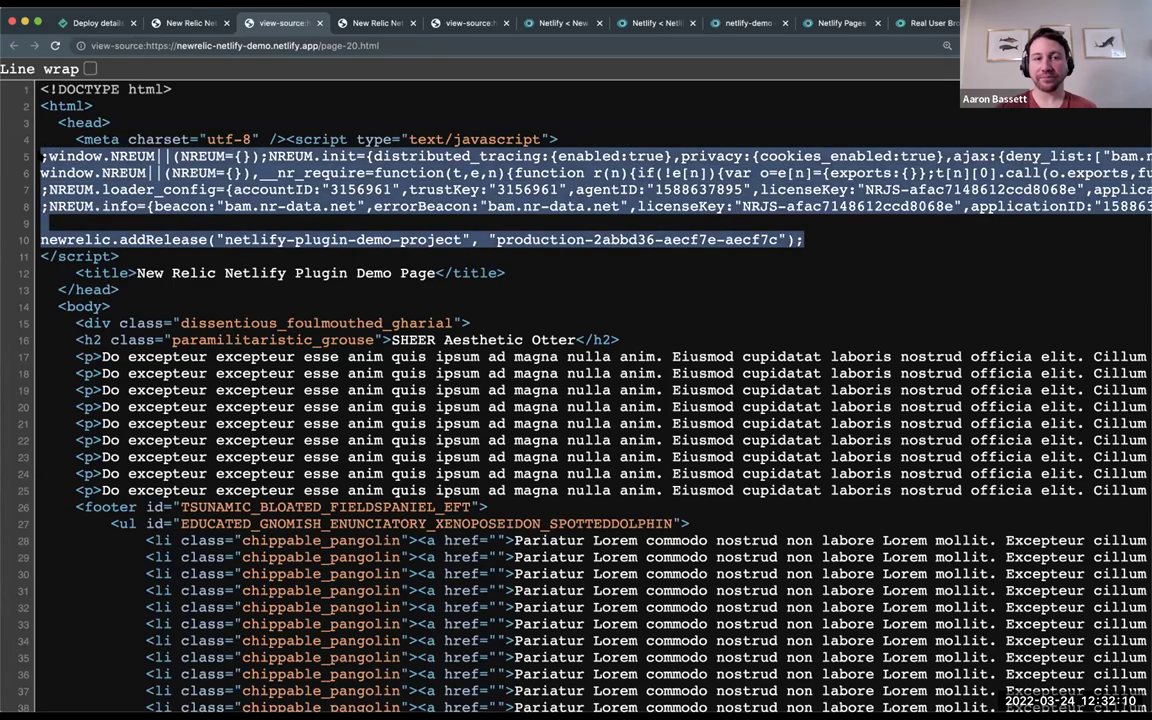
pyautogui.click(290, 266)
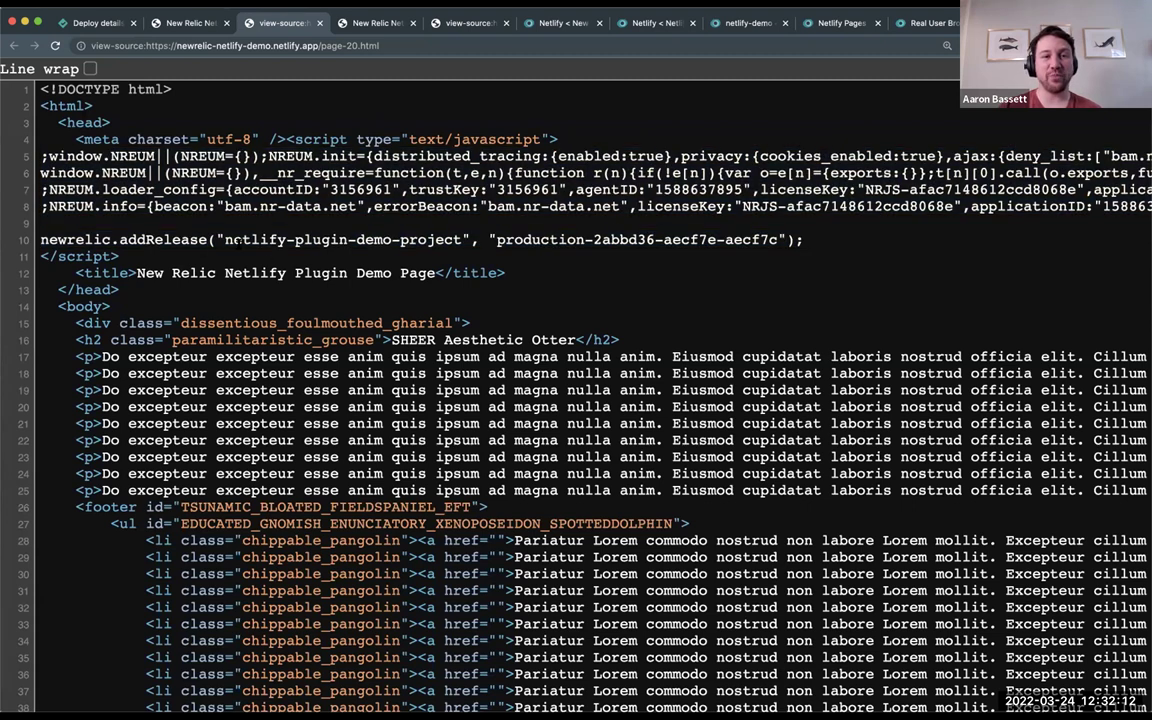
pyautogui.moveTo(225, 240); pyautogui.dragTo(466, 240)
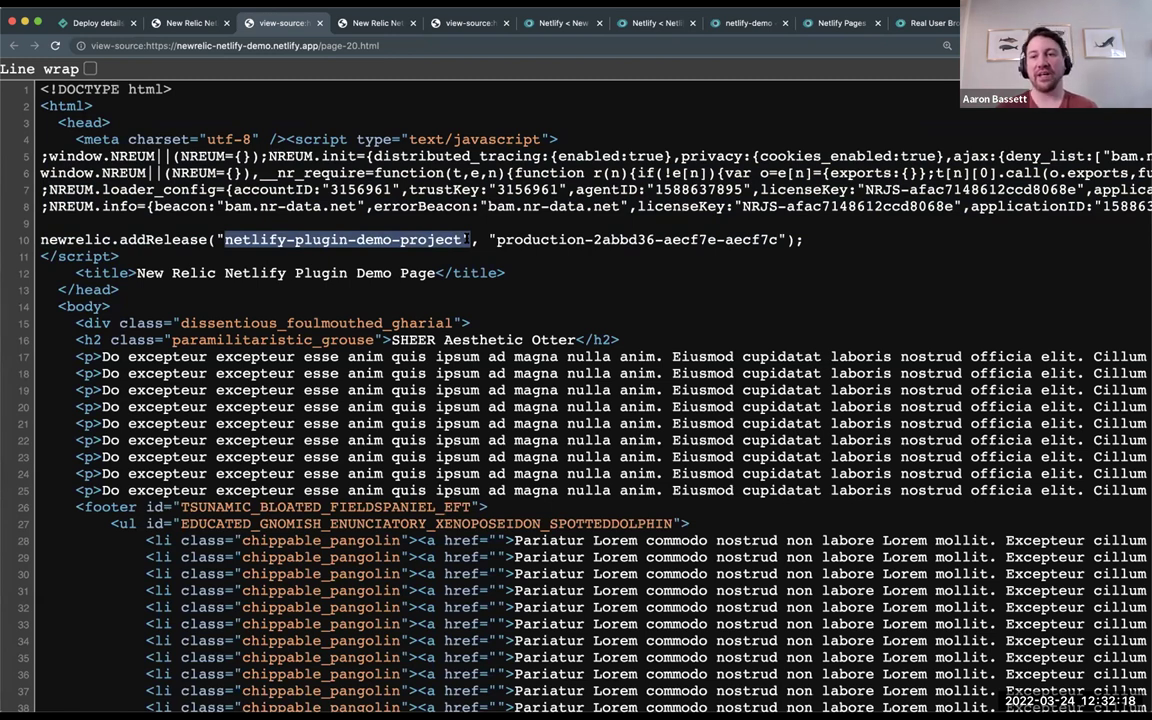
pyautogui.click(358, 256)
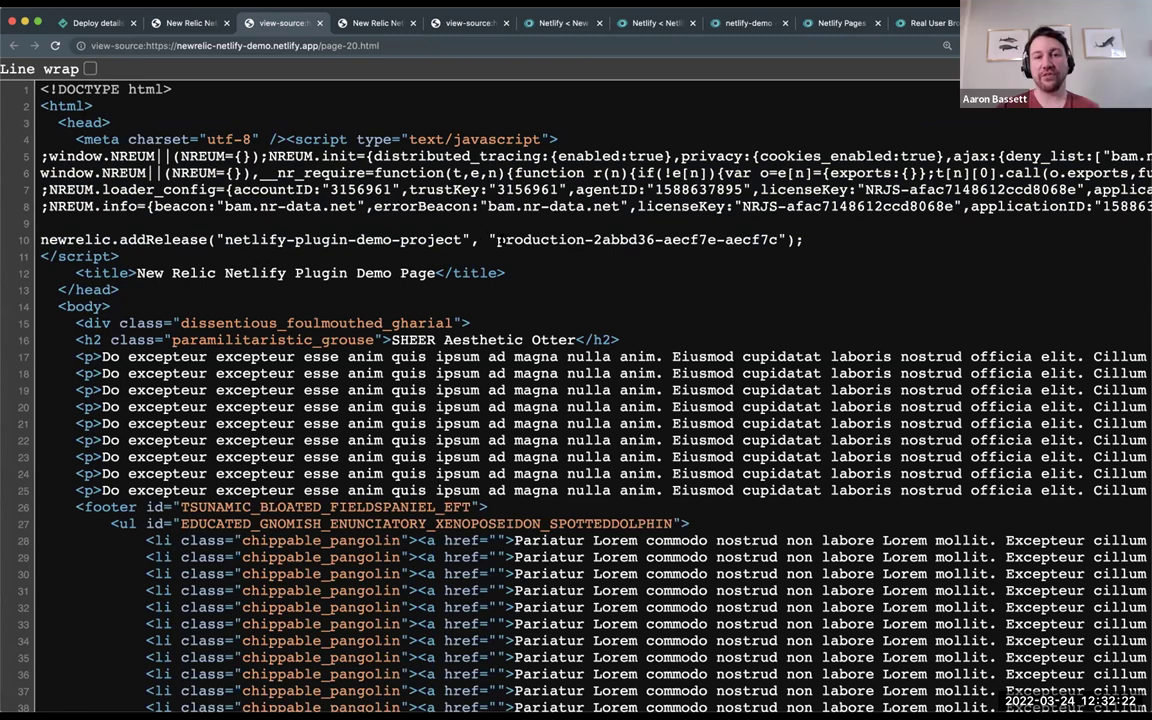
pyautogui.moveTo(497, 240); pyautogui.dragTo(777, 240)
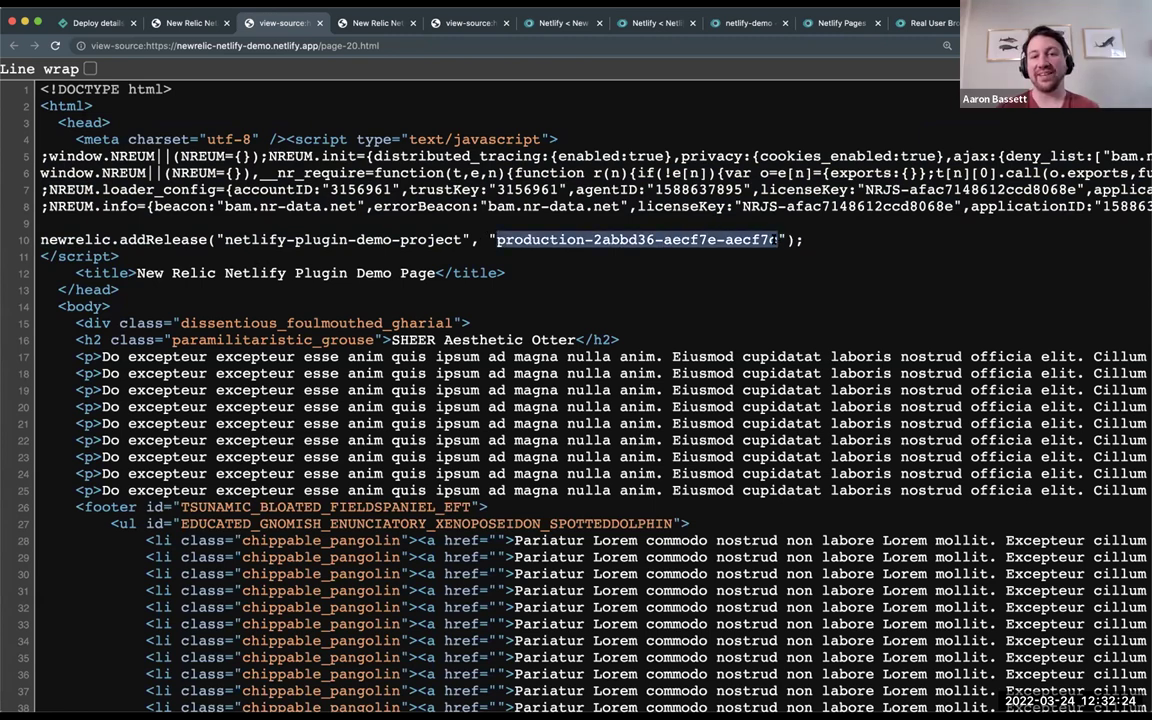
pyautogui.doubleClick(553, 240)
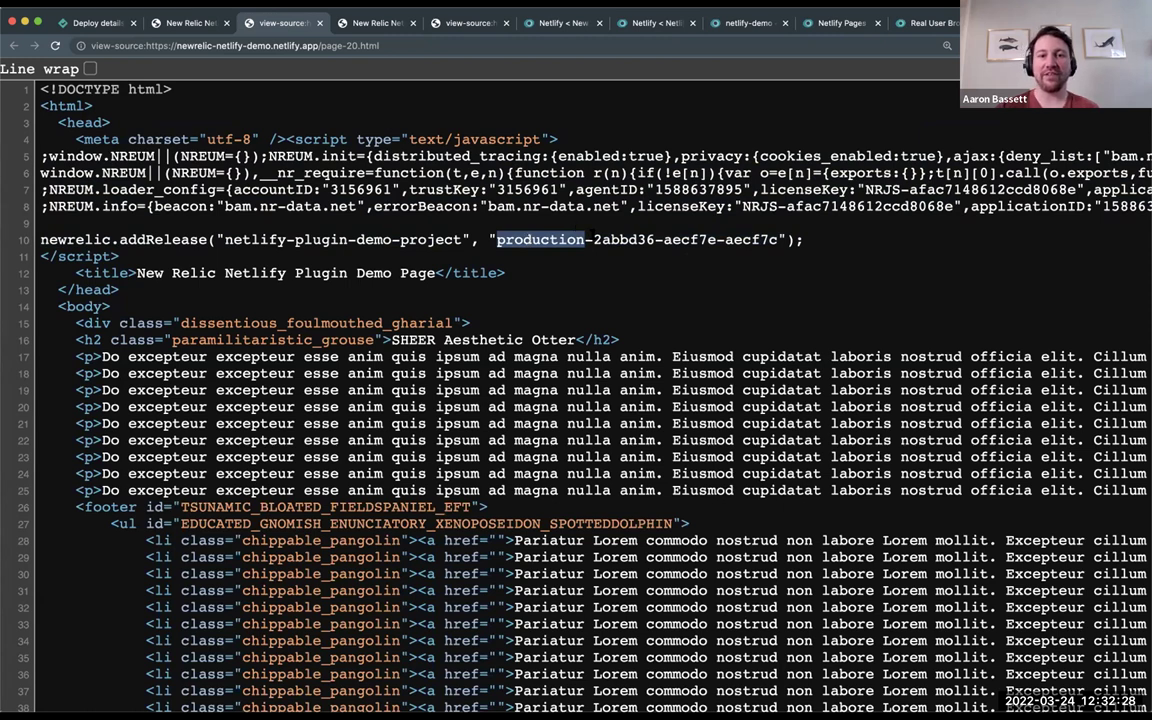
pyautogui.moveTo(594, 240); pyautogui.dragTo(777, 240)
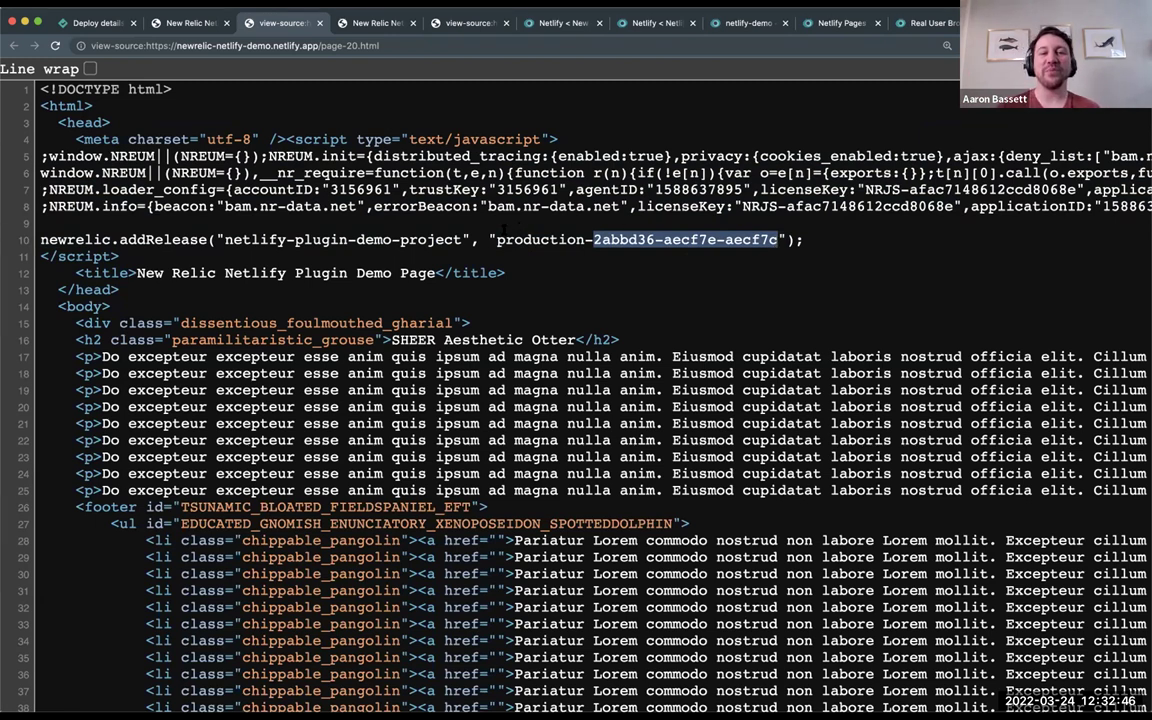
pyautogui.moveTo(497, 240); pyautogui.dragTo(785, 240)
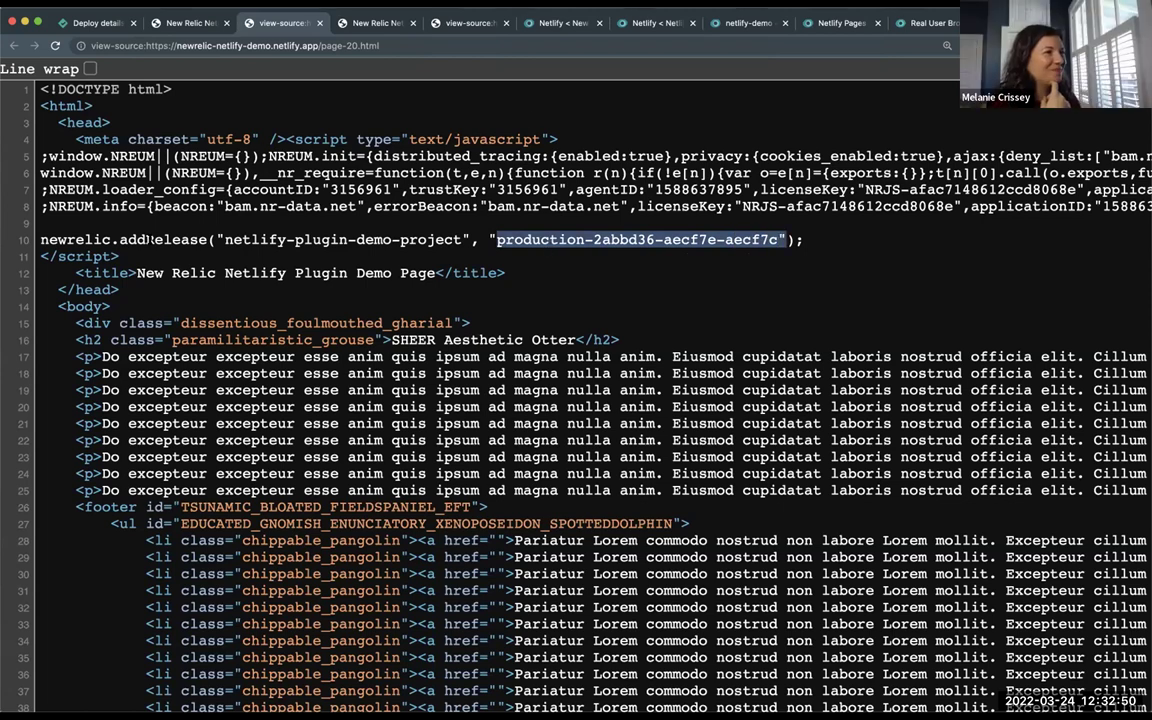
pyautogui.scroll(-20, 149, 240)
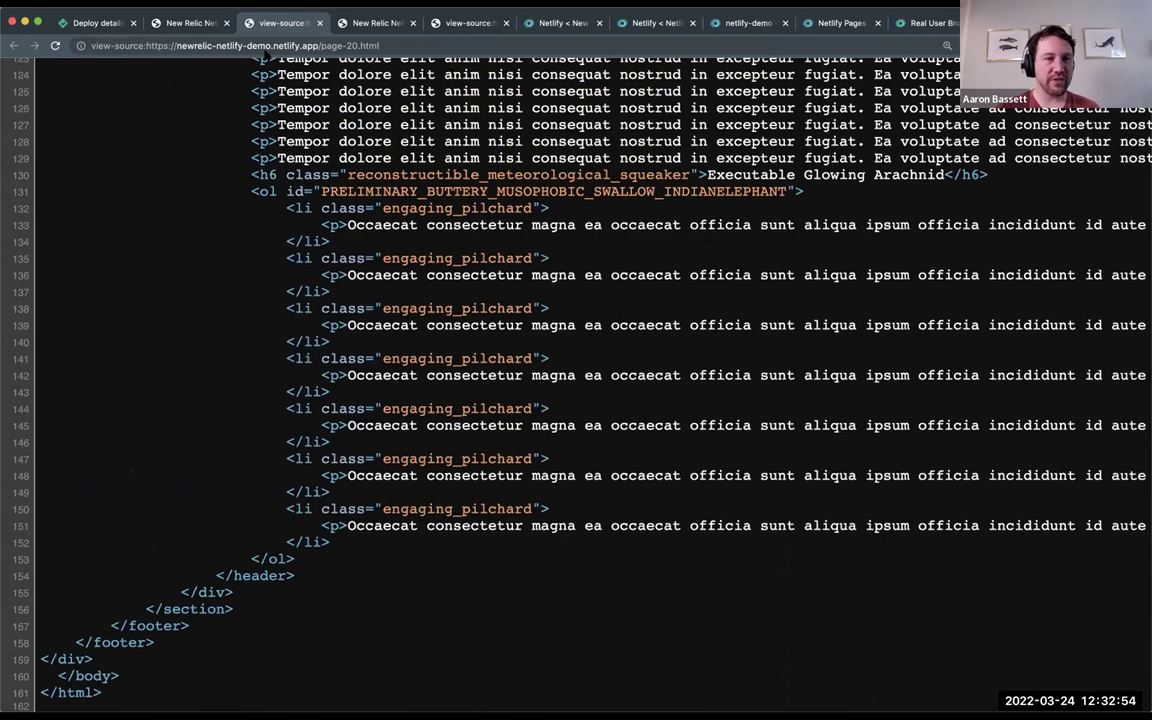
# Open /page-1.html on the demo site, look through its page source, and return to the generated page list
pyautogui.click(165, 24)
pyautogui.click(13, 45)
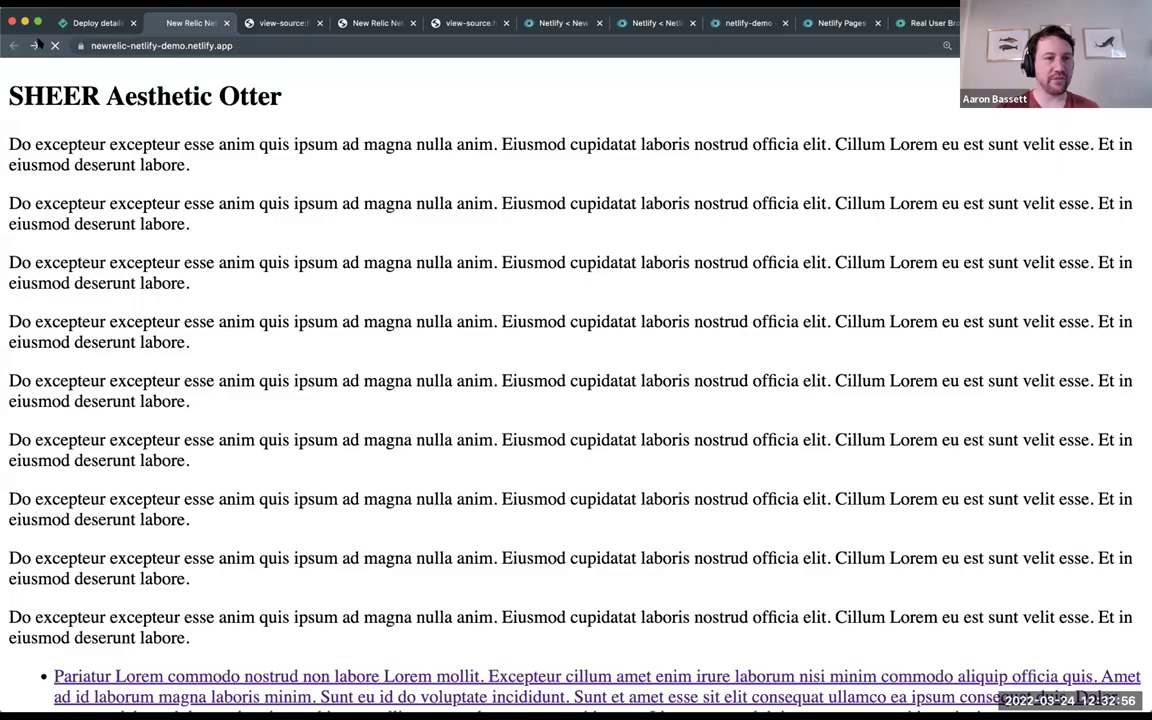
pyautogui.click(134, 224)
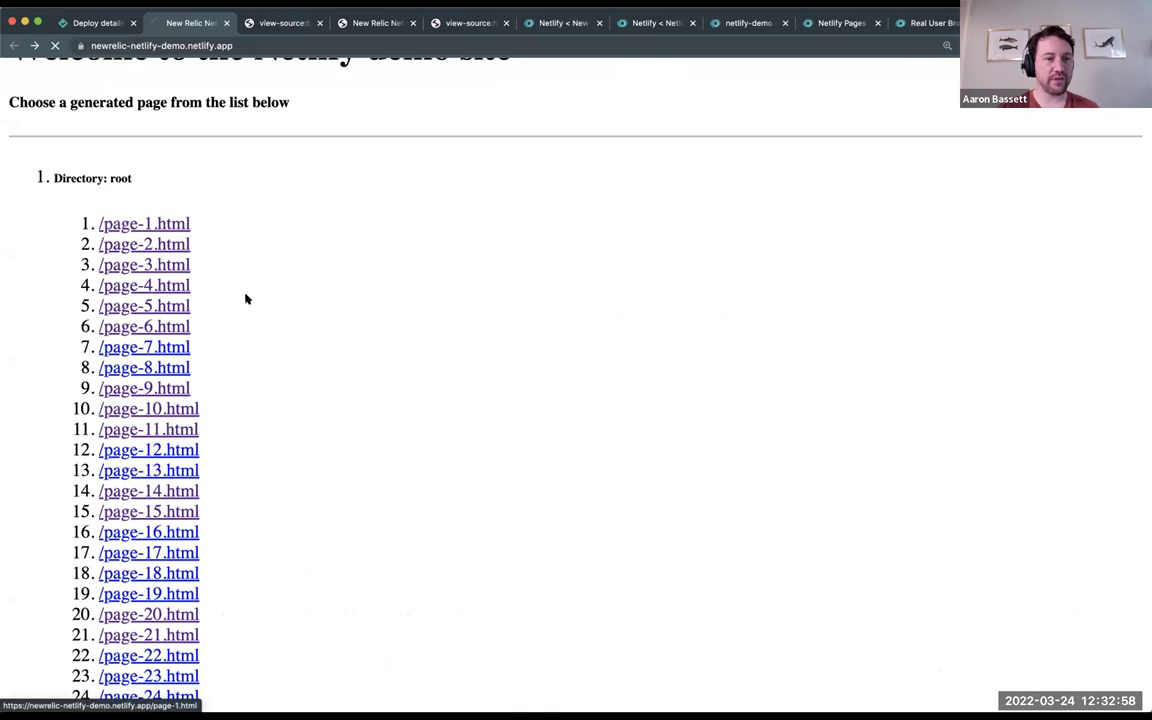
pyautogui.scroll(-2, 250, 300)
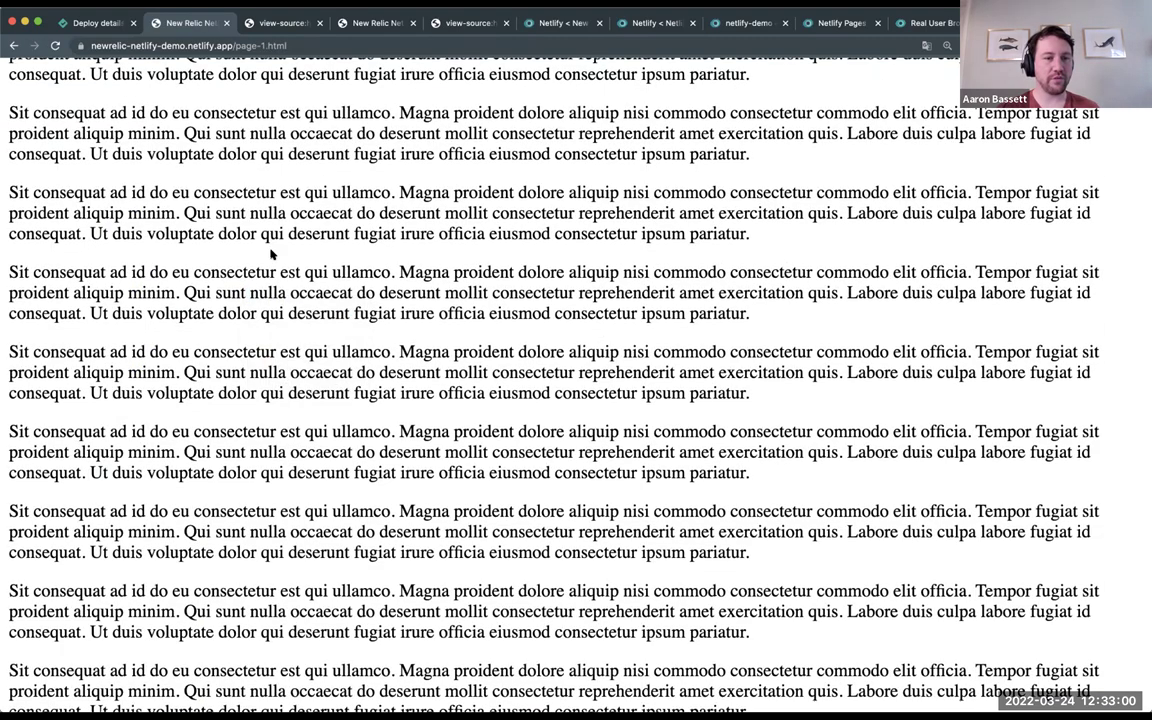
pyautogui.rightClick(272, 252)
pyautogui.click(300, 445)
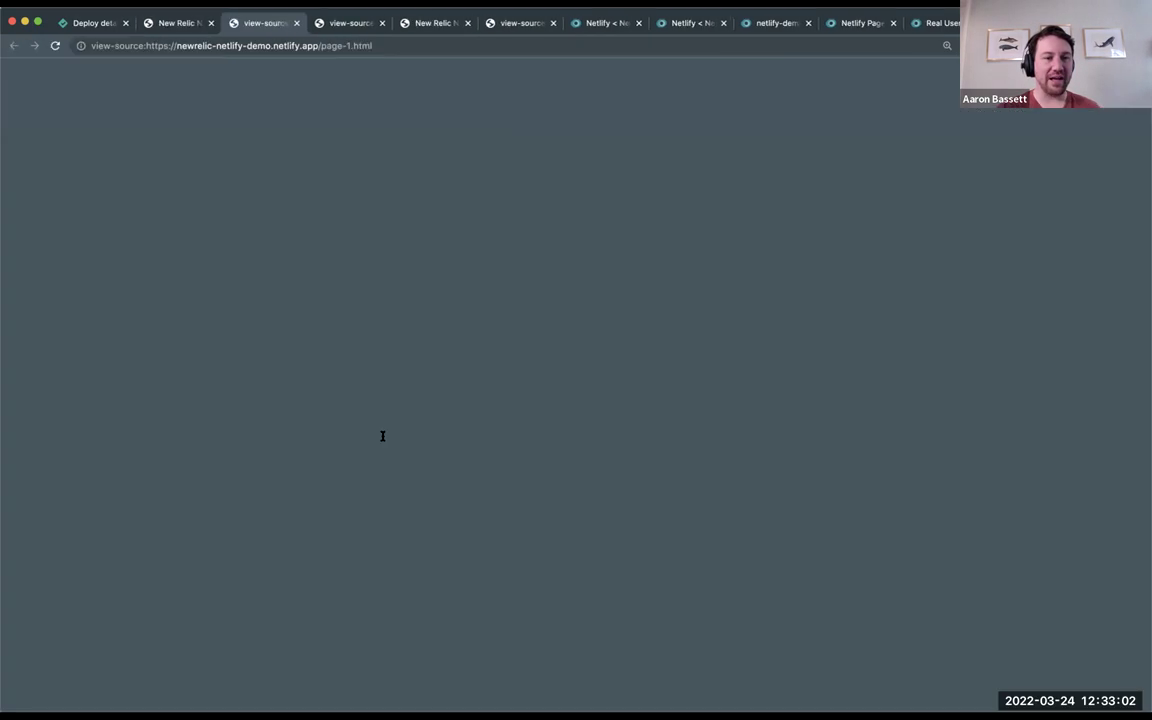
pyautogui.scroll(-20, 382, 436)
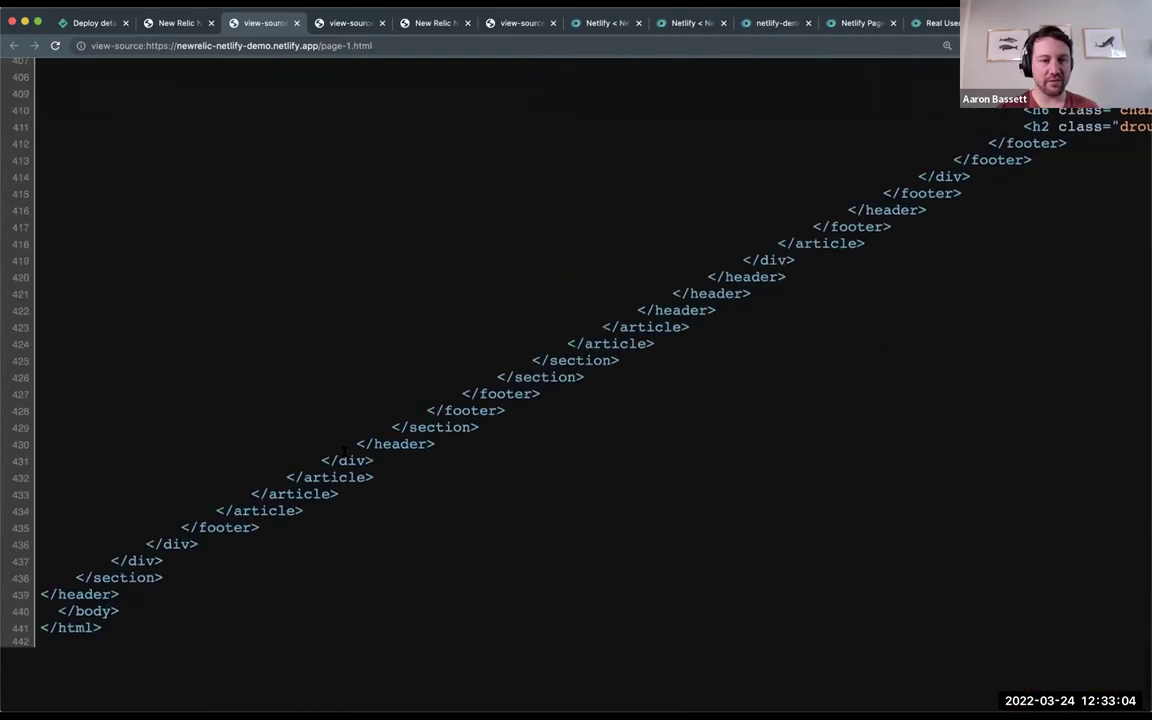
pyautogui.click(175, 22)
pyautogui.click(12, 45)
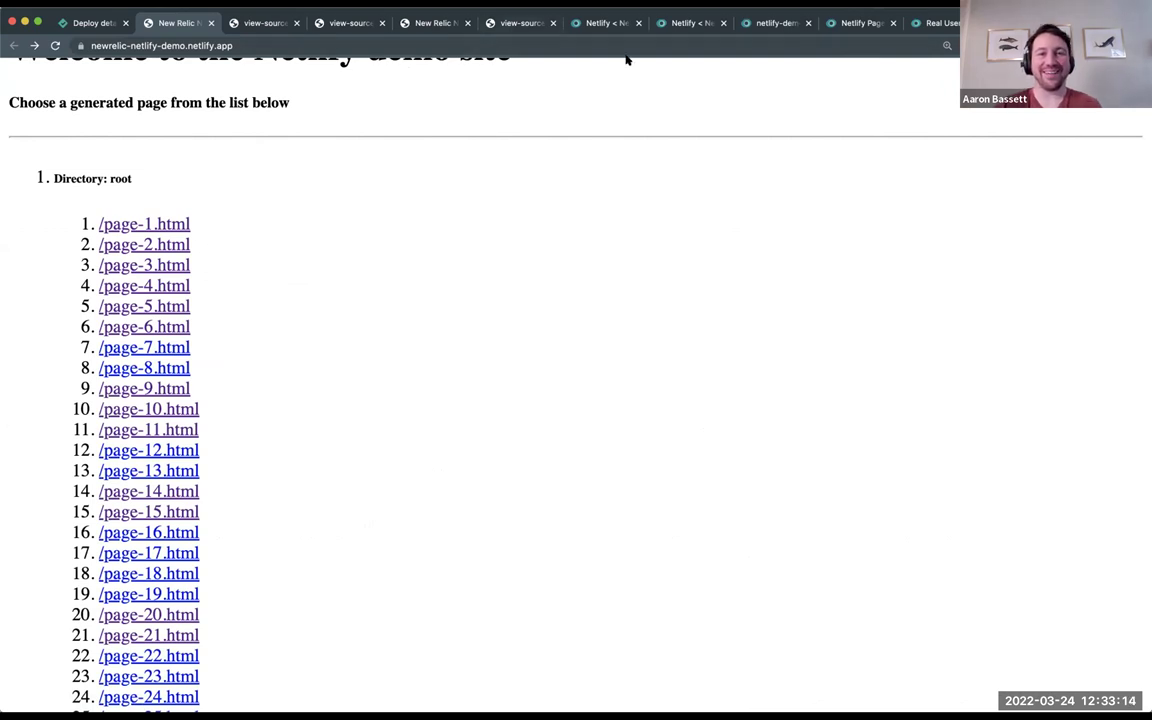
# Switch to New Relic One and install the Netlify builds quickstart from Instant Observability, skipping the manual Netlify instrumentation
pyautogui.click(600, 25)
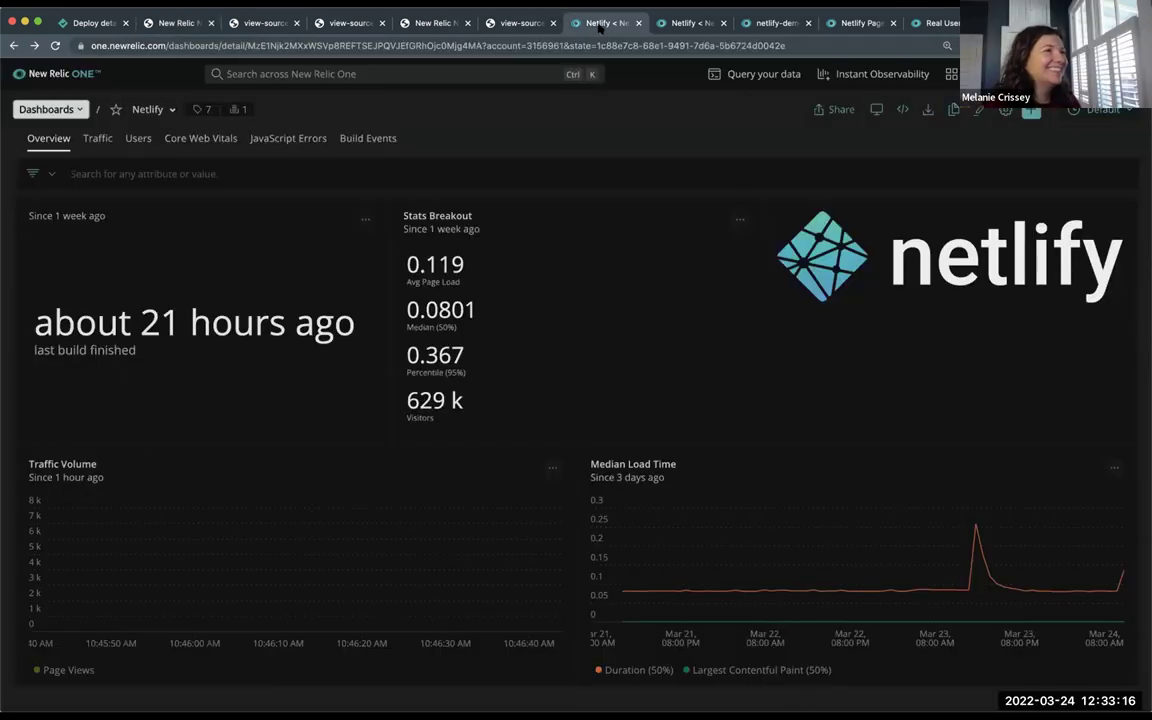
pyautogui.click(692, 25)
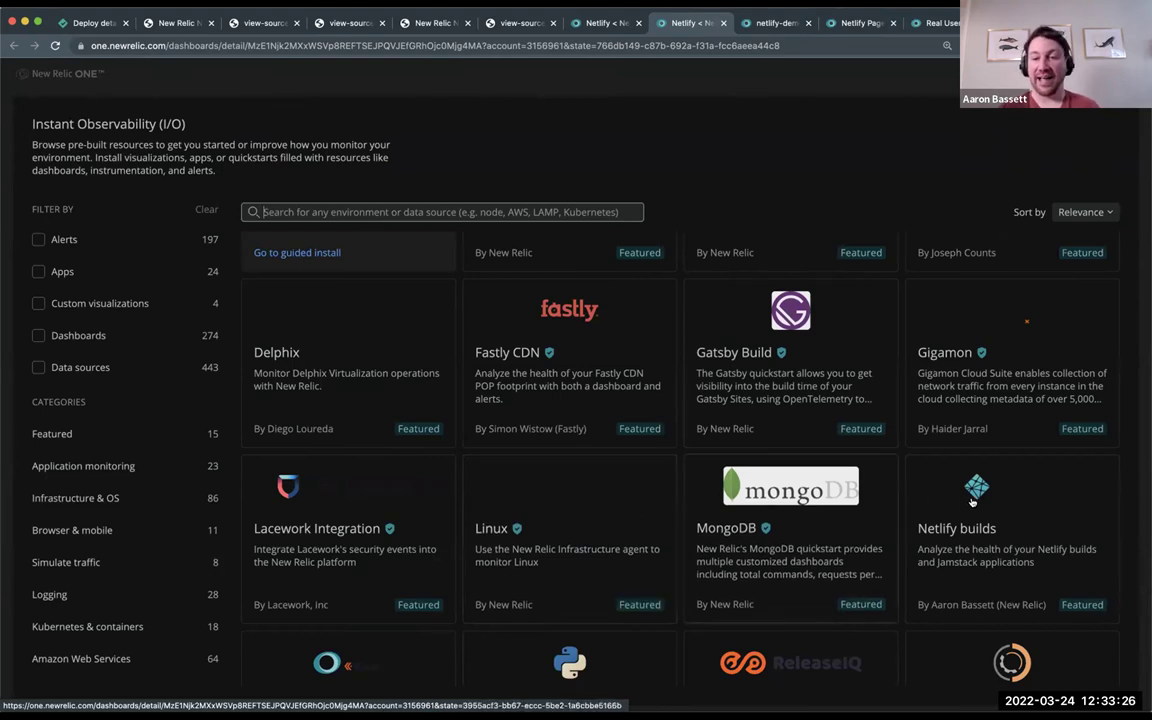
pyautogui.click(1037, 489)
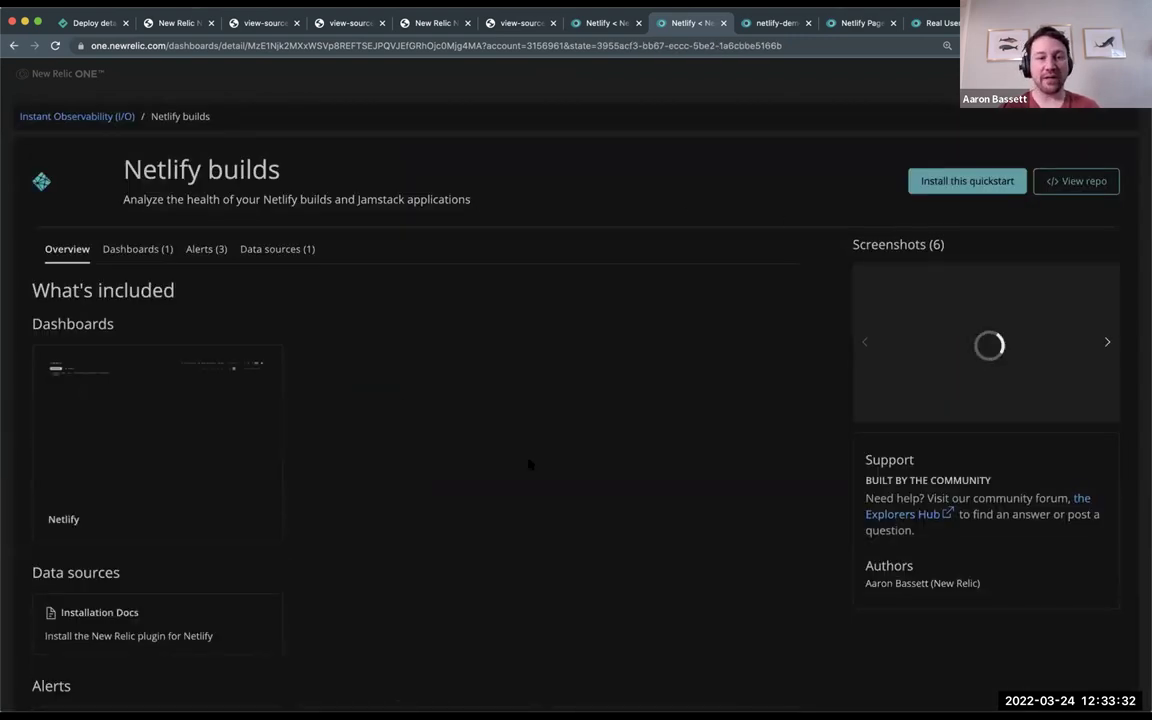
pyautogui.scroll(-3, 463, 476)
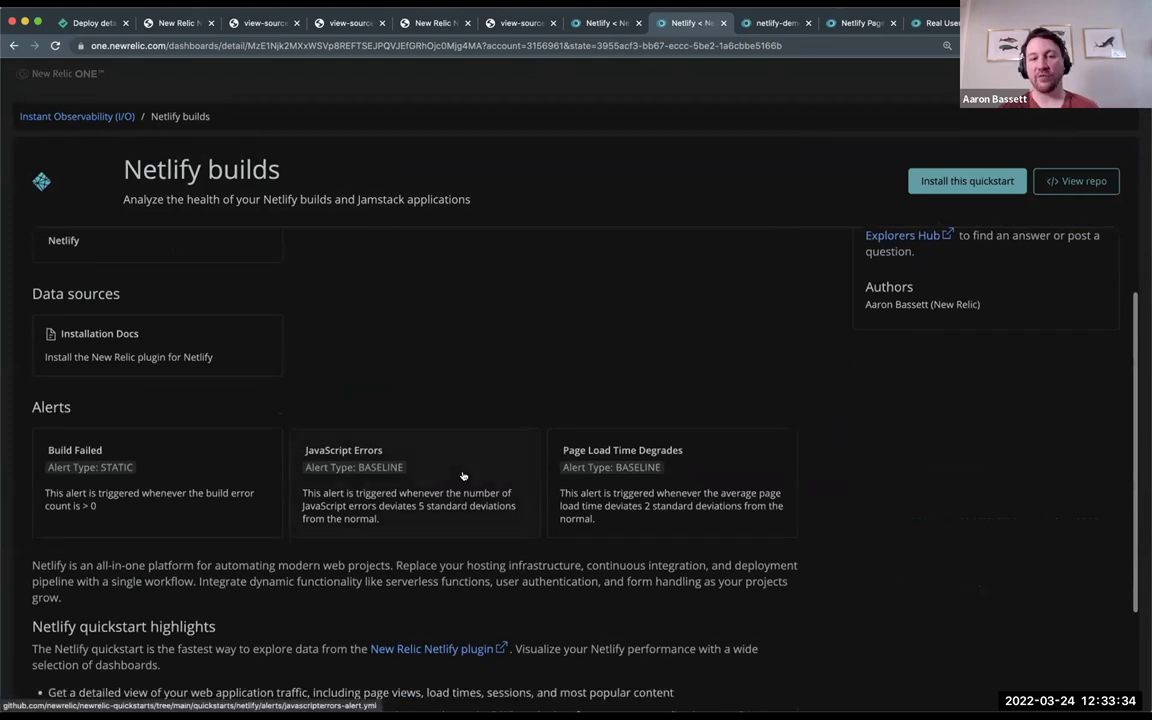
pyautogui.scroll(1, 463, 476)
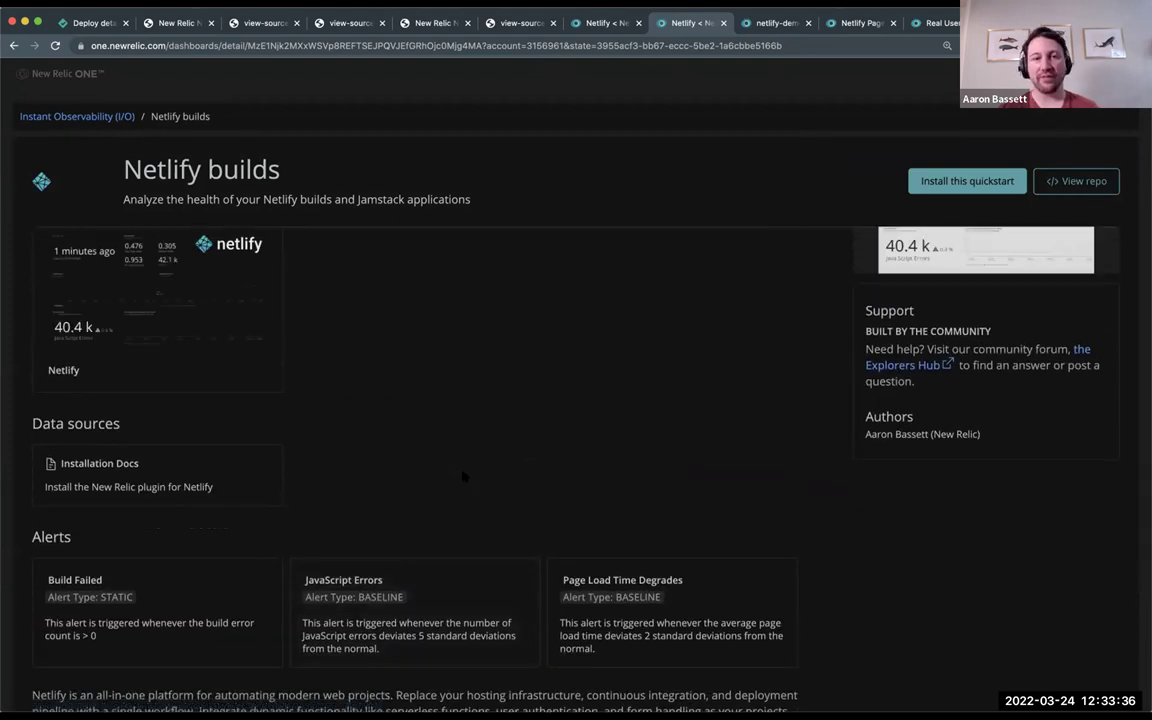
pyautogui.click(958, 182)
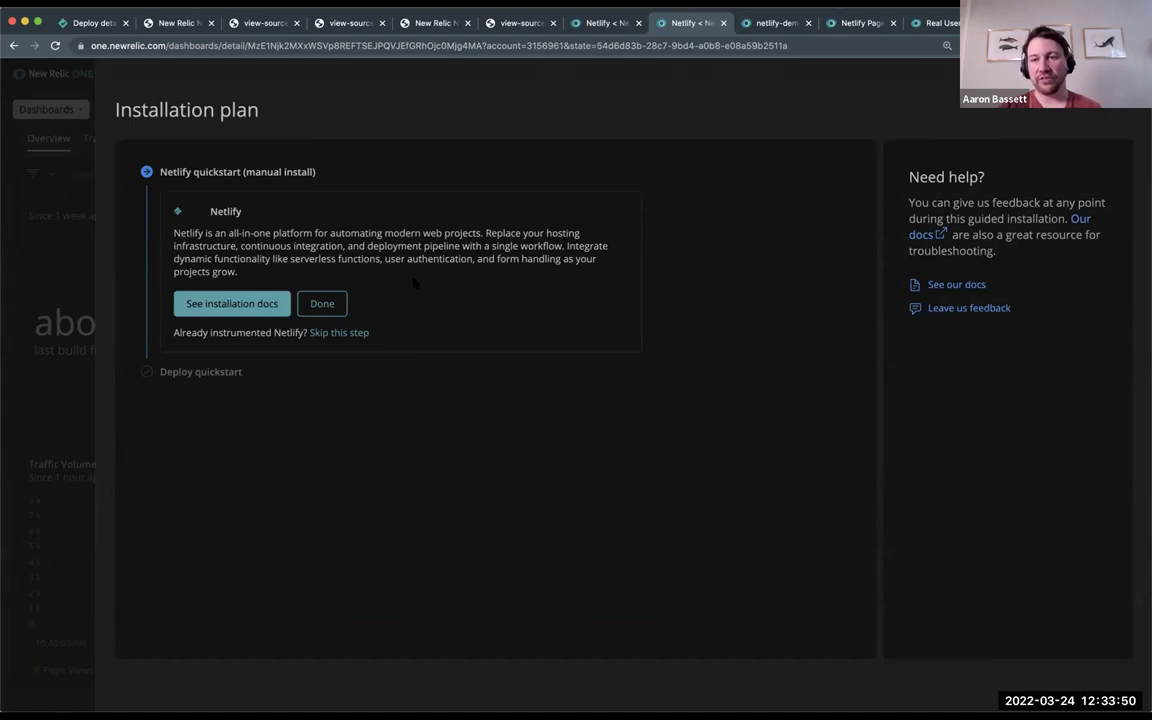
pyautogui.click(338, 332)
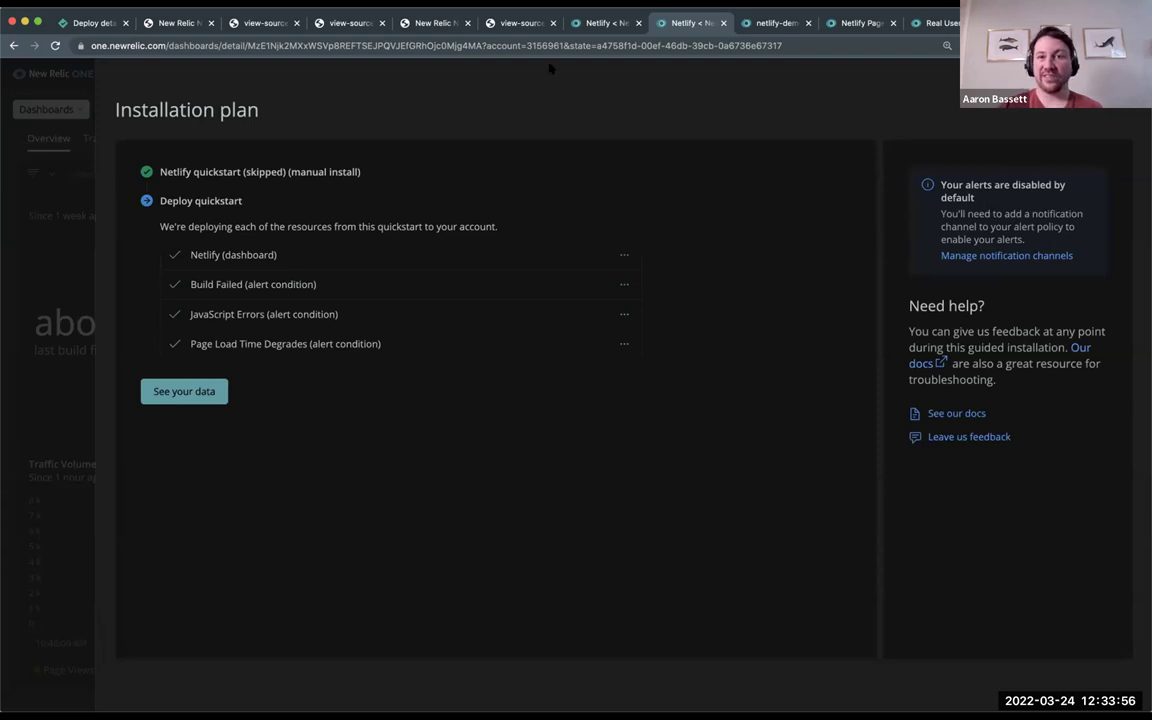
# Return to the Netlify dashboard, reload it, and review the last build, traffic and load time charts on its Overview page
pyautogui.hotkey('ctrl', 'shift', 'Tab')
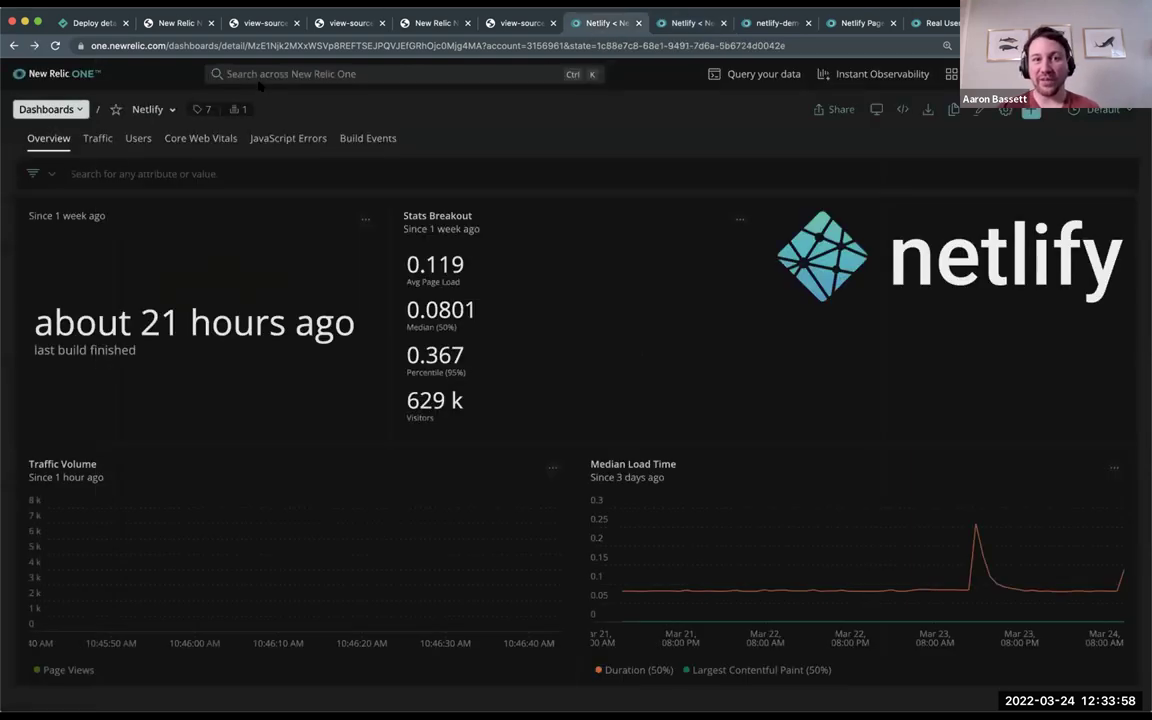
pyautogui.click(53, 45)
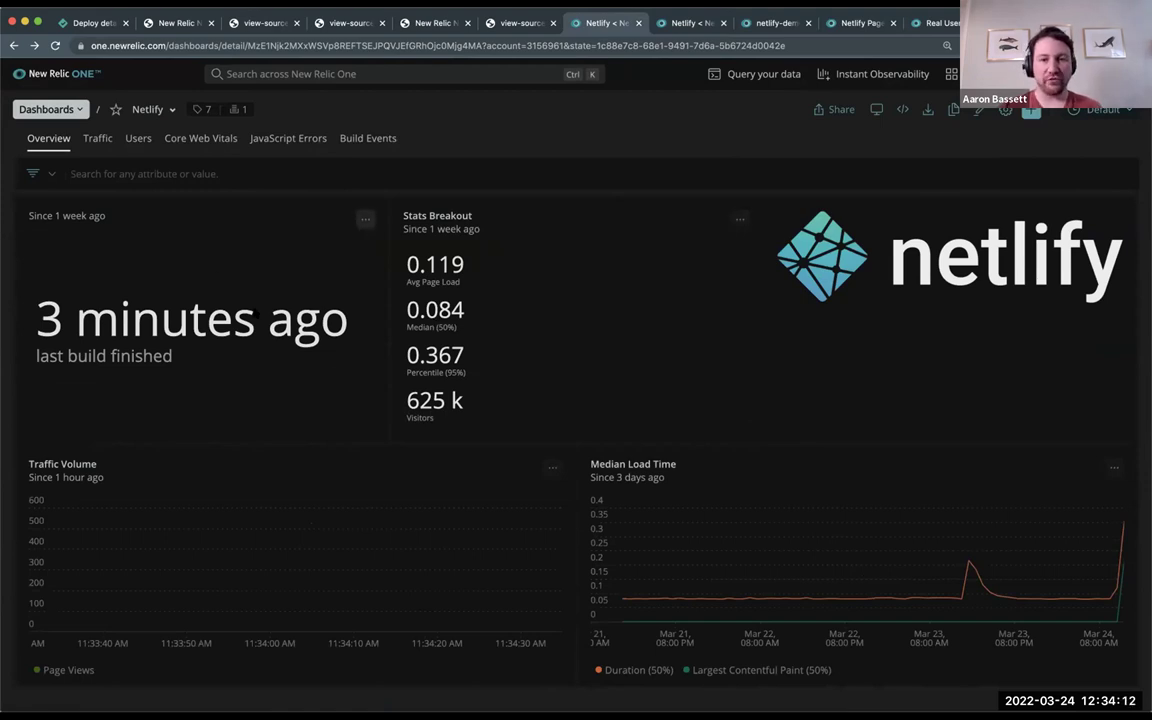
pyautogui.scroll(-2, 388, 222)
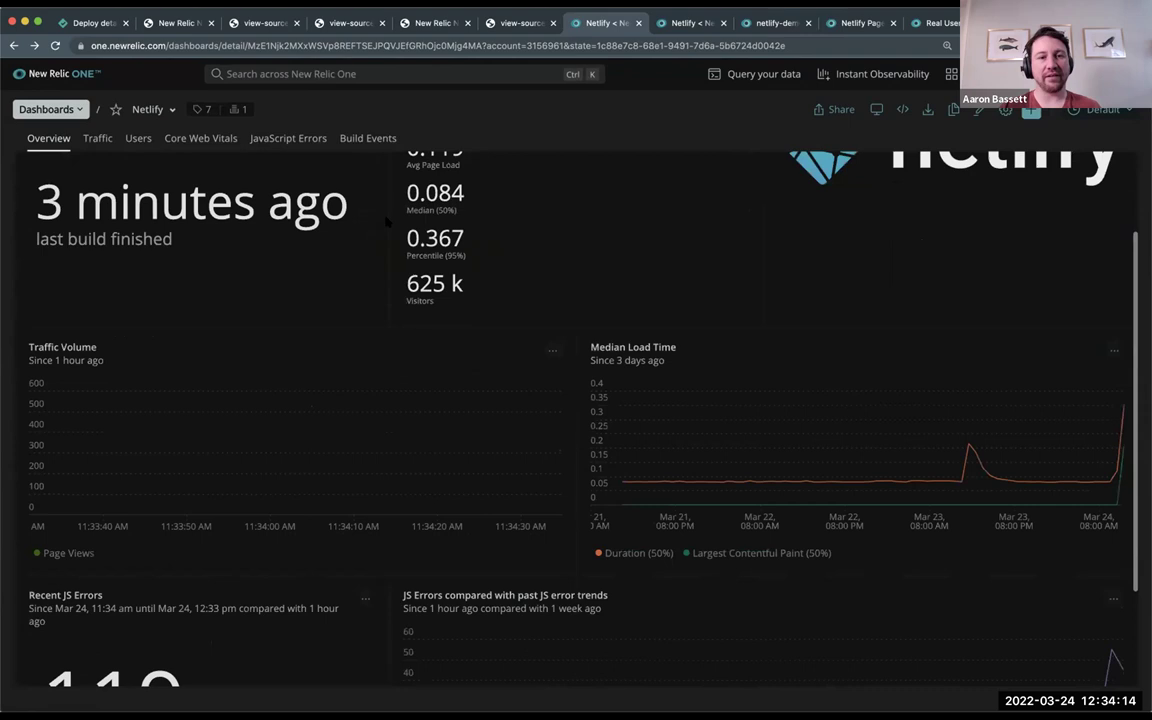
pyautogui.scroll(2, 388, 222)
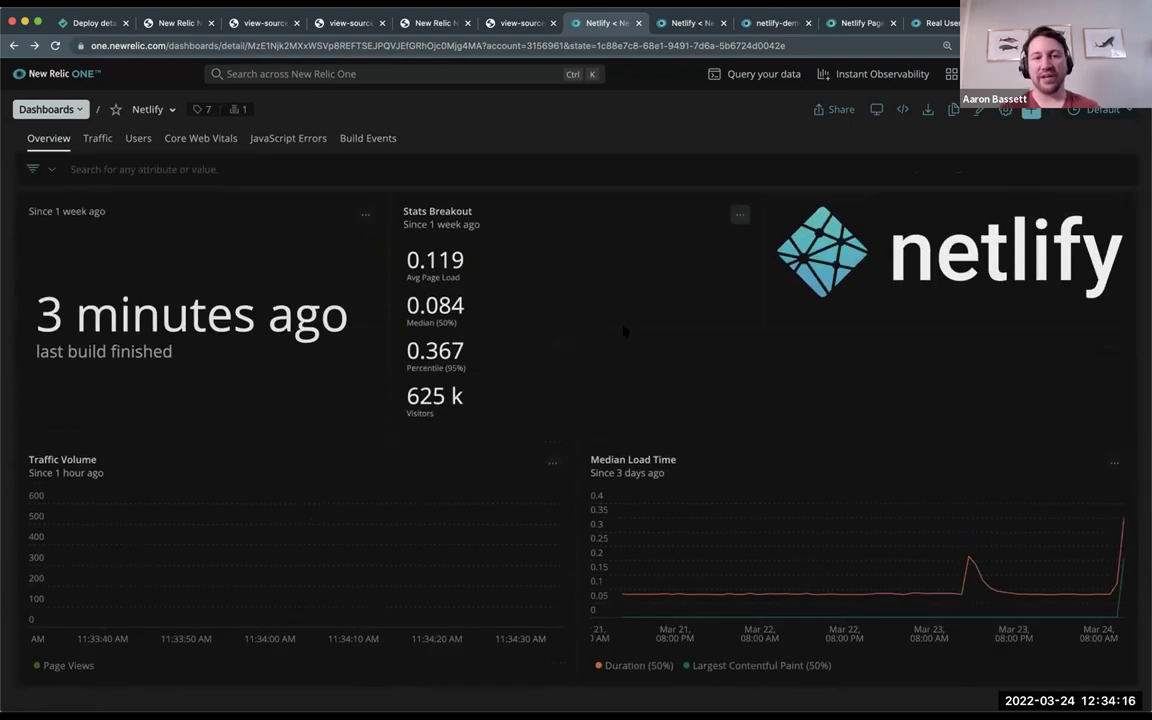
# Set the Netlify dashboard's time range to 7 days, then review the Overview charts and the Traffic page's session and page view trends
pyautogui.scroll(-4, 687, 285)
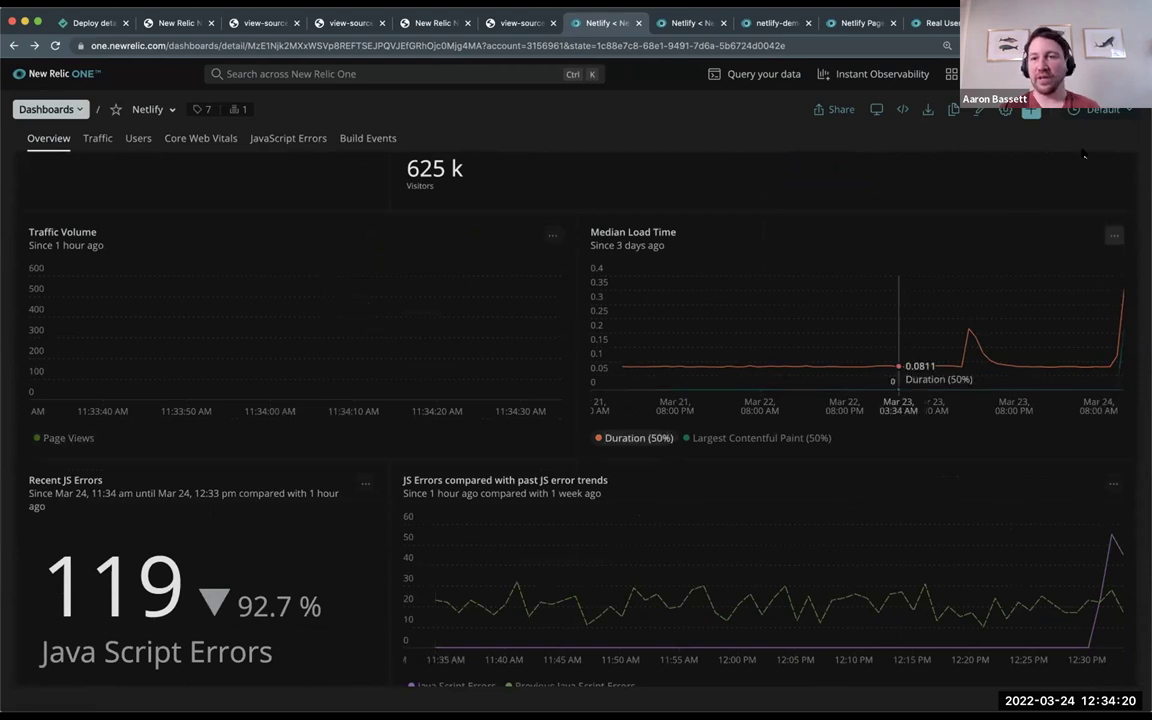
pyautogui.click(1104, 111)
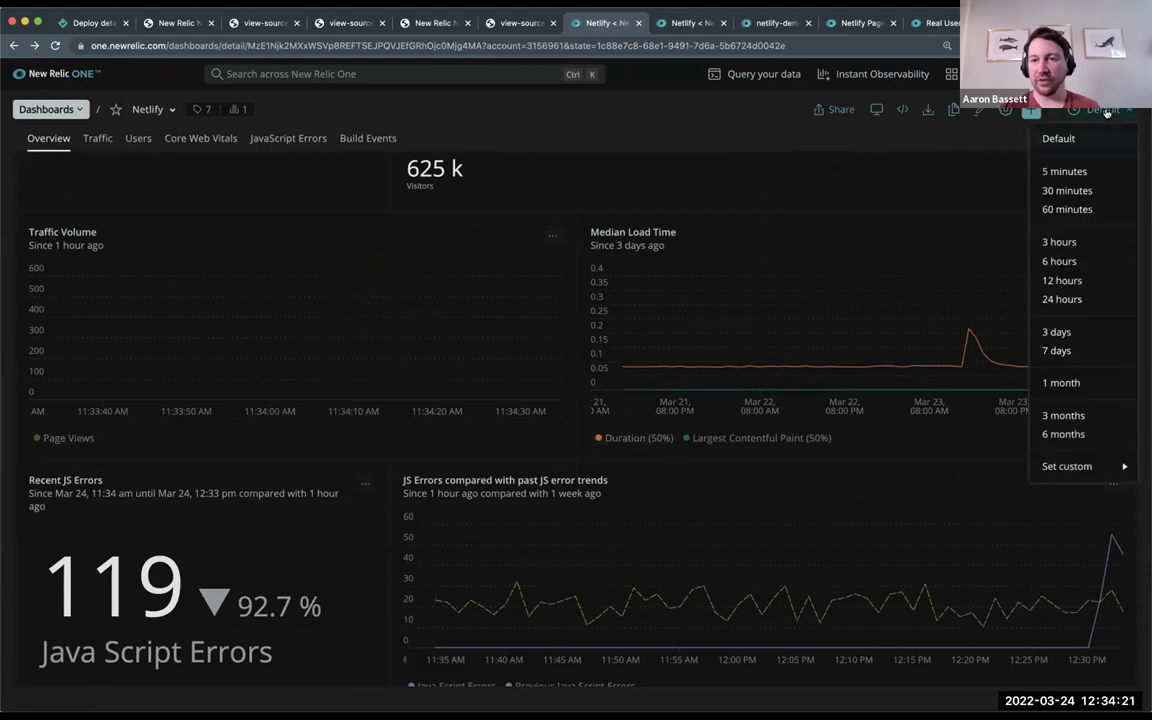
pyautogui.click(1062, 350)
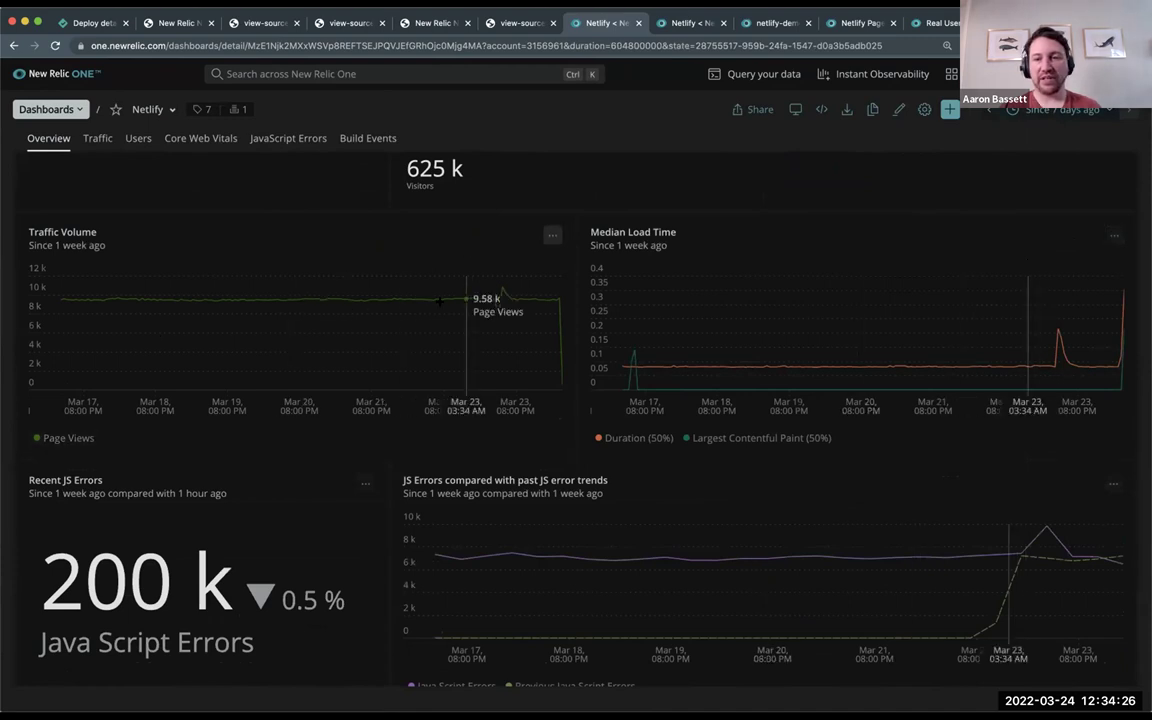
pyautogui.scroll(-1, 465, 300)
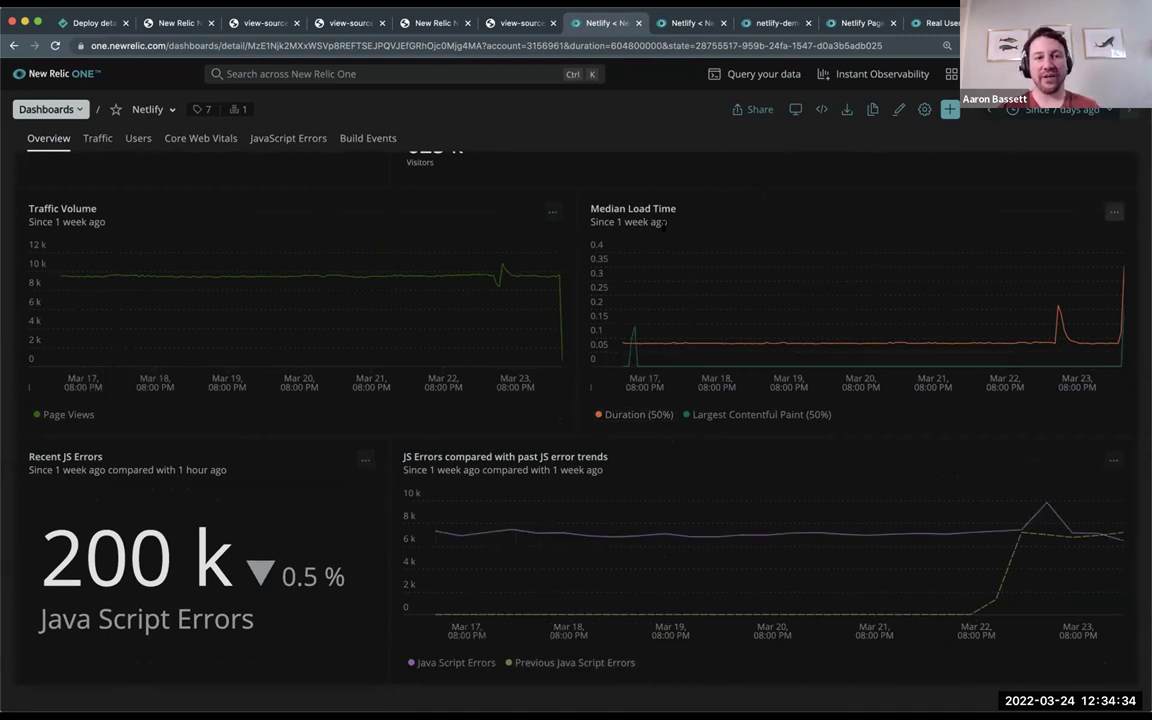
pyautogui.scroll(3, 171, 259)
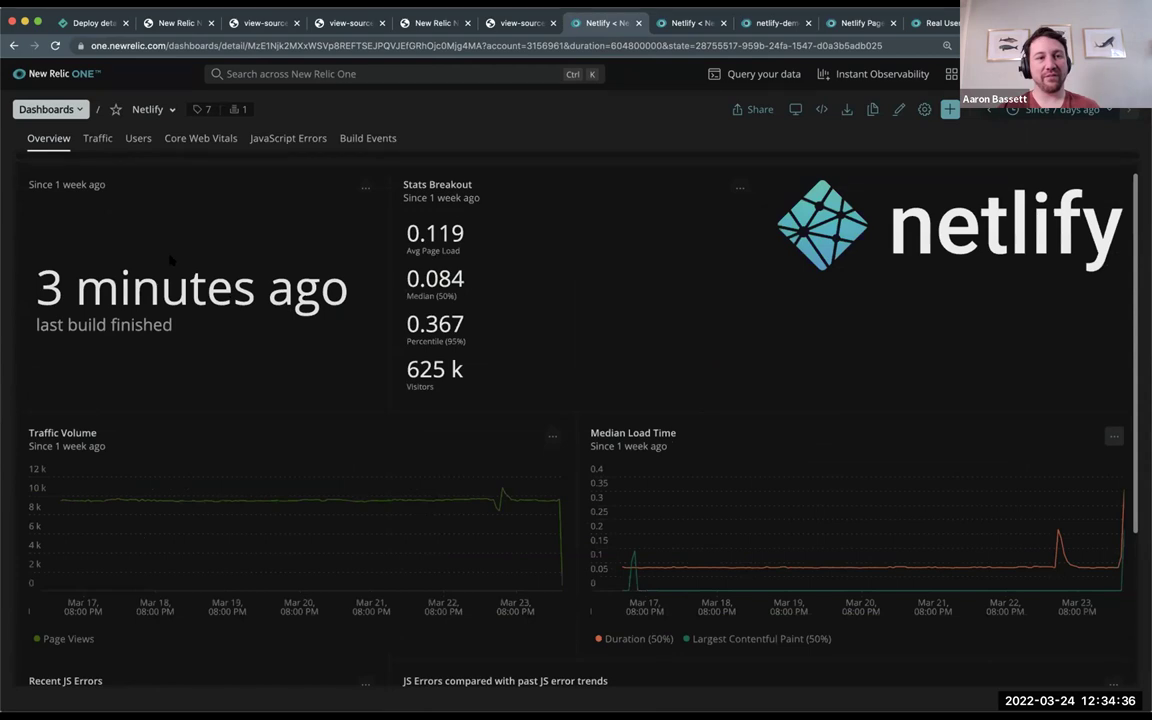
pyautogui.click(97, 139)
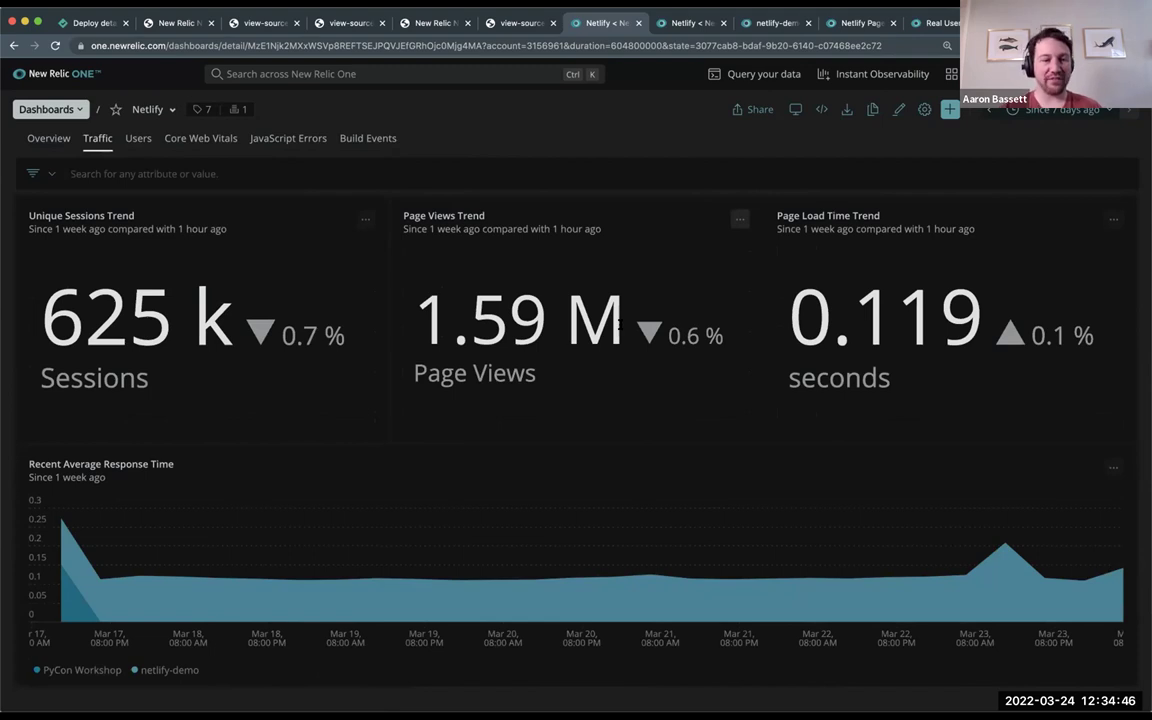
# Check the Netlify Pages synthetic monitor's summary, focusing on the success rate and failure status for the last 30 minutes
pyautogui.click(690, 22)
pyautogui.click(840, 24)
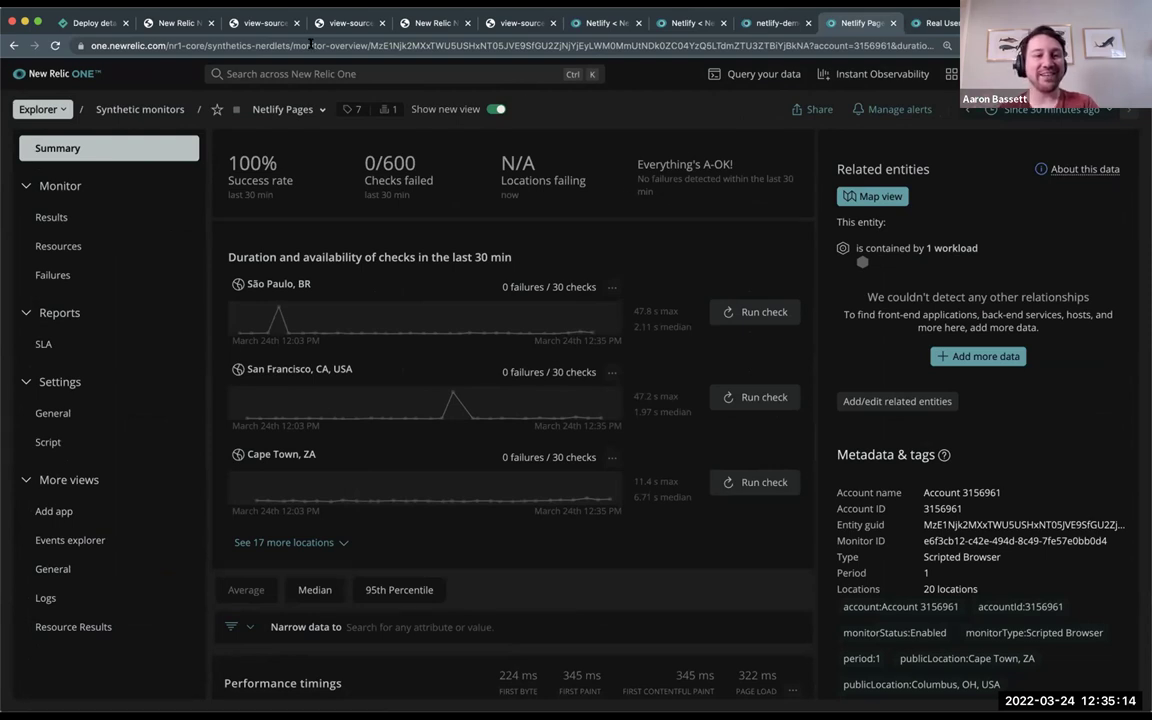
pyautogui.moveTo(216, 148); pyautogui.dragTo(327, 186)
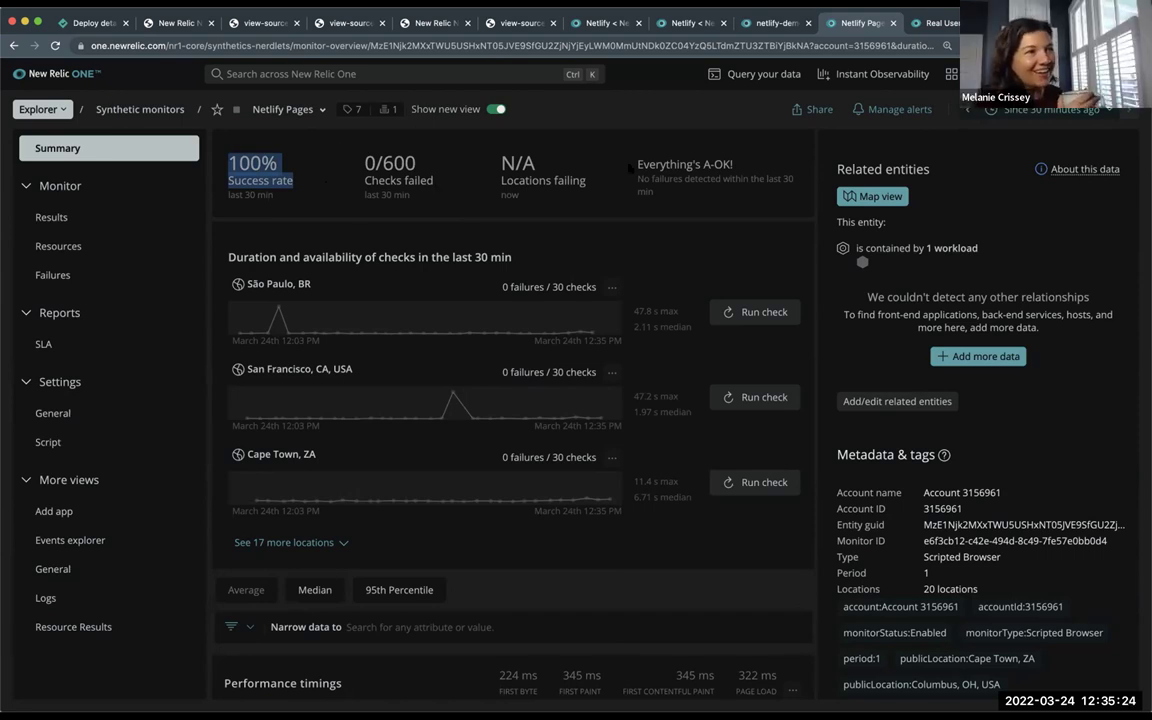
pyautogui.moveTo(630, 168); pyautogui.dragTo(805, 165)
pyautogui.click(765, 173)
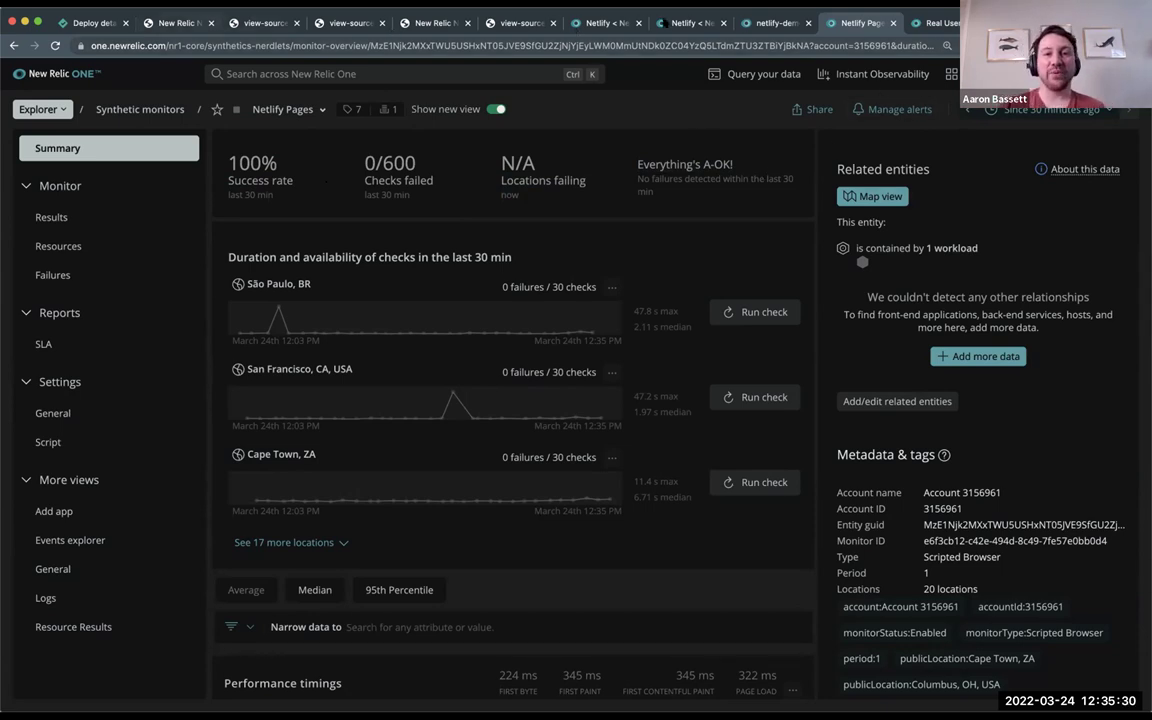
# Return to the Netlify dashboard's Traffic page and review the page load breakdown, median load time, Pages Over Time and Top Page Hits charts
pyautogui.click(600, 22)
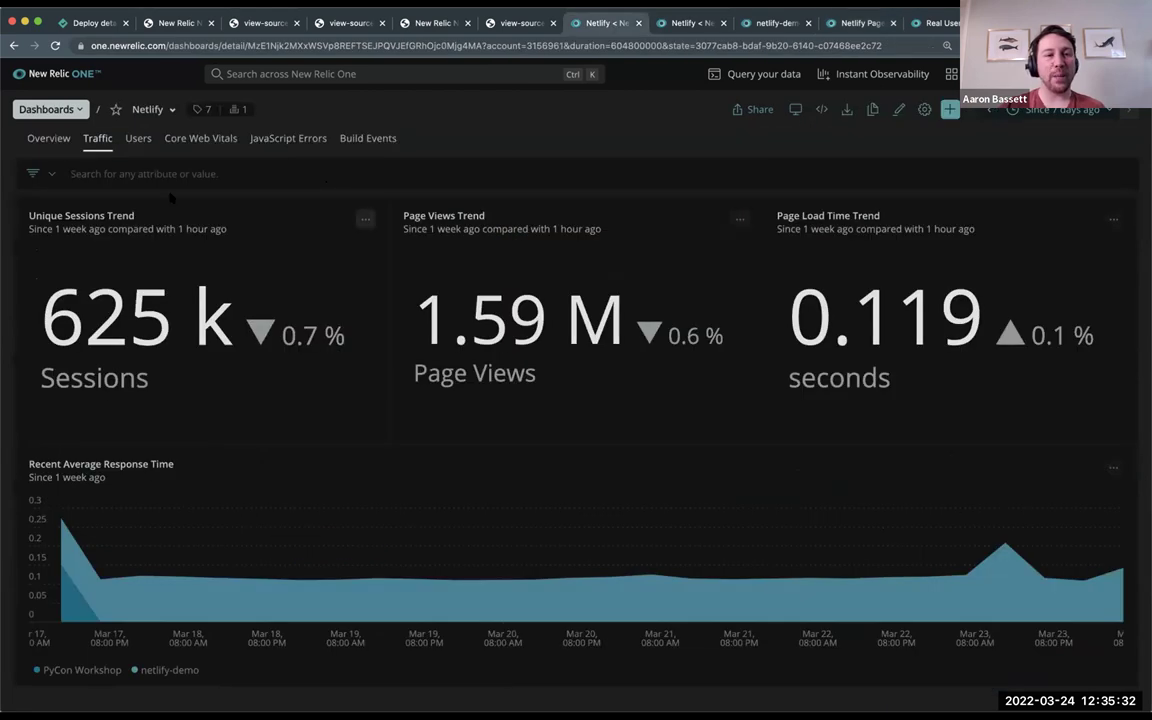
pyautogui.scroll(-5, 413, 352)
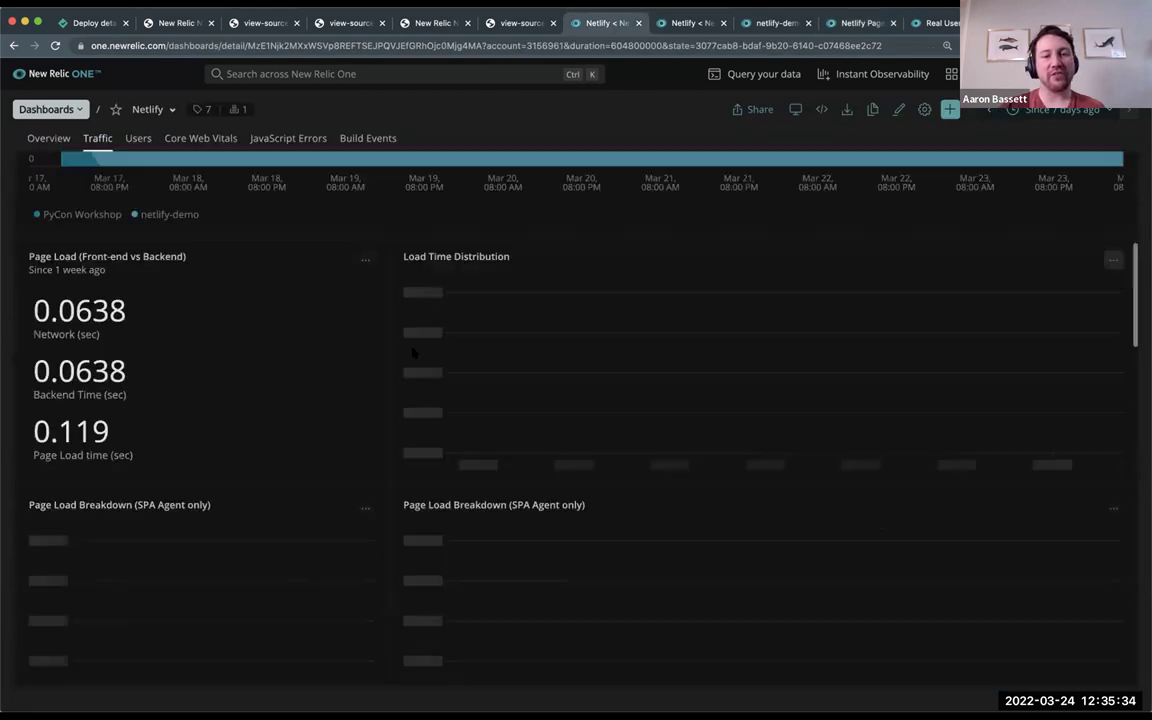
pyautogui.scroll(-5, 418, 340)
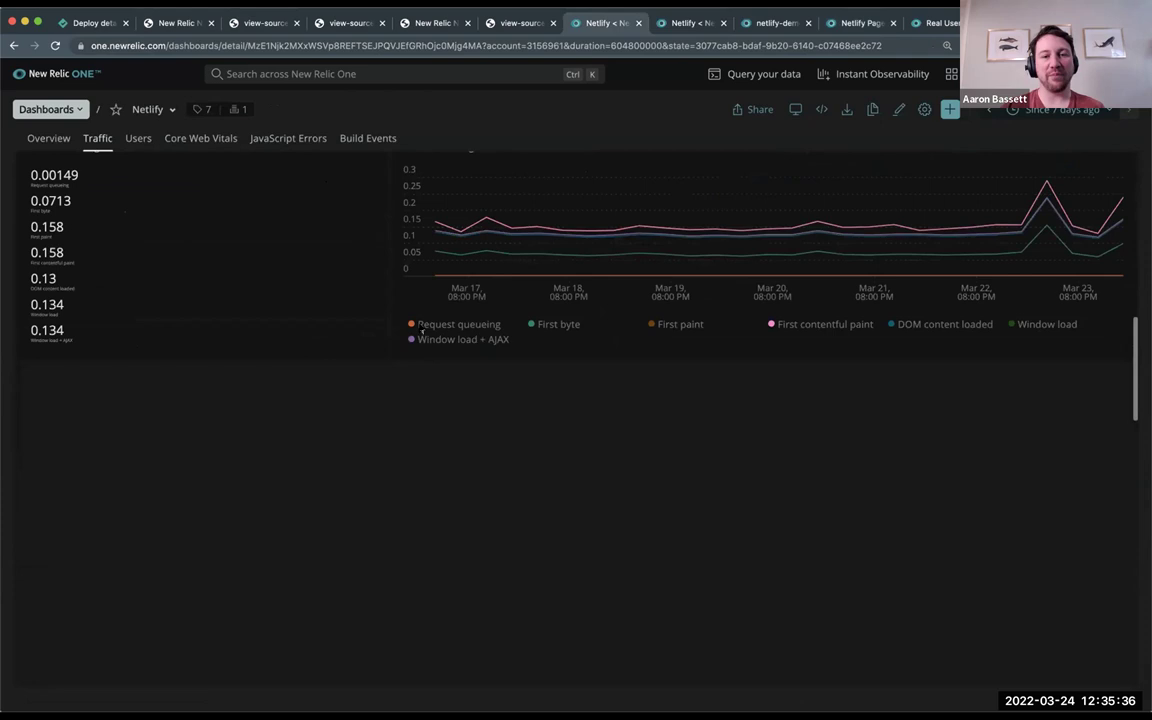
pyautogui.scroll(-3, 421, 333)
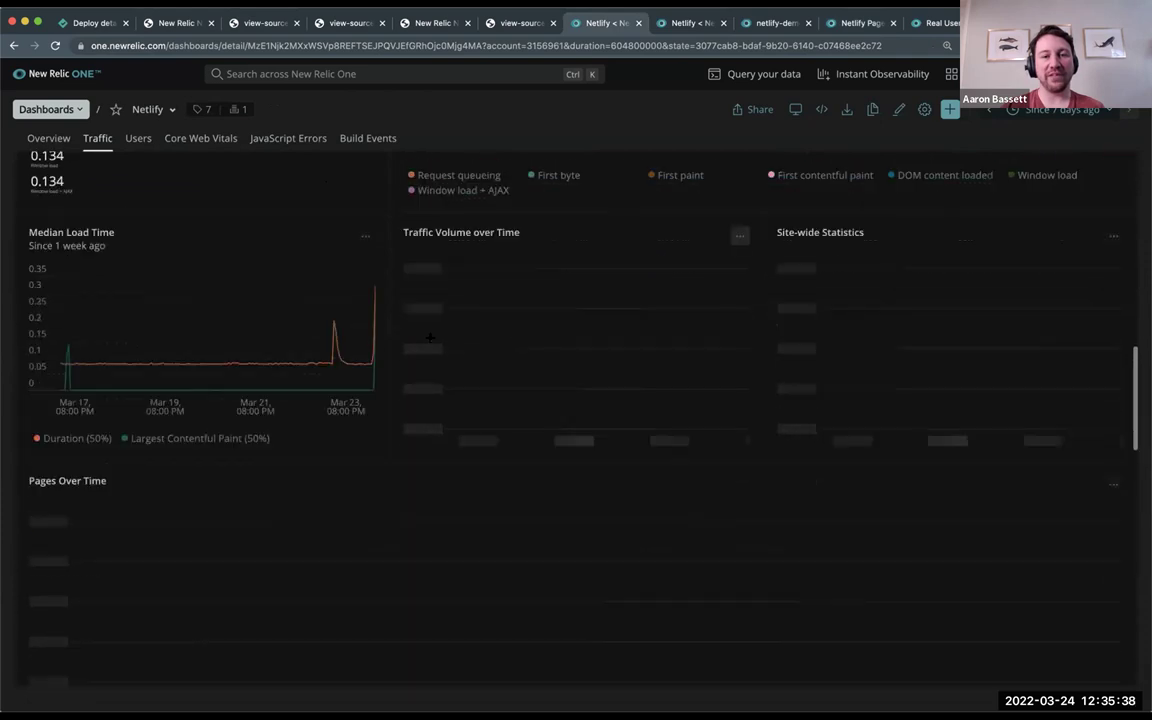
pyautogui.scroll(-6, 430, 338)
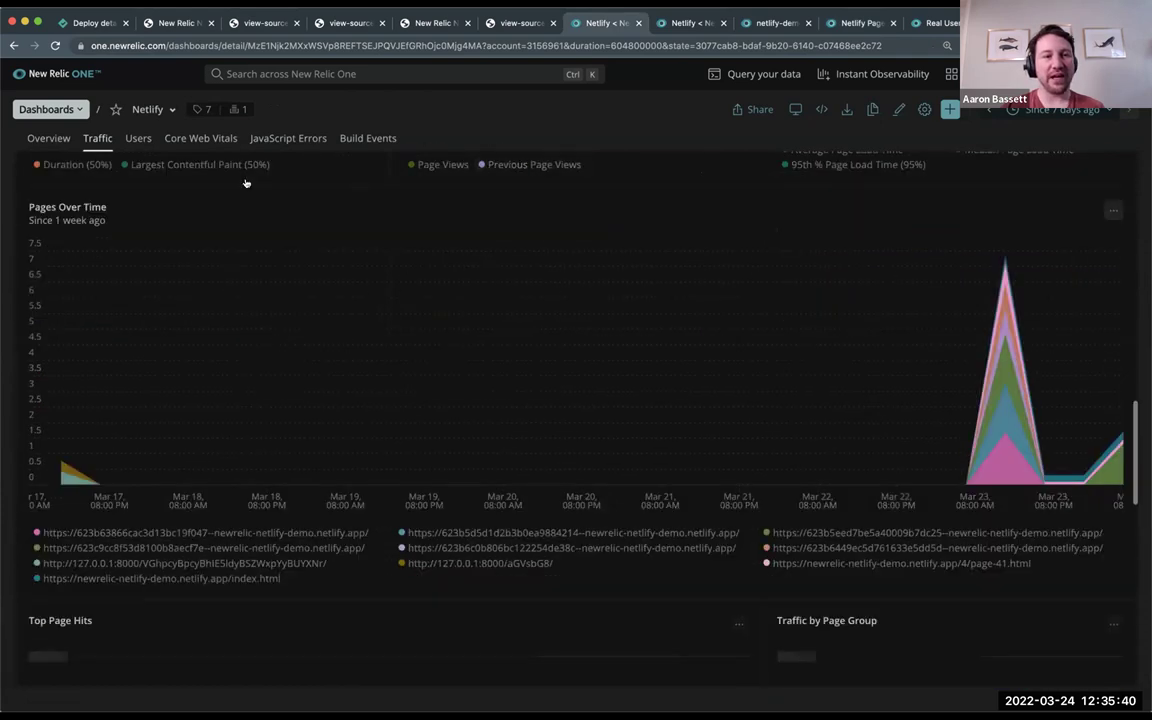
pyautogui.scroll(-3, 702, 152)
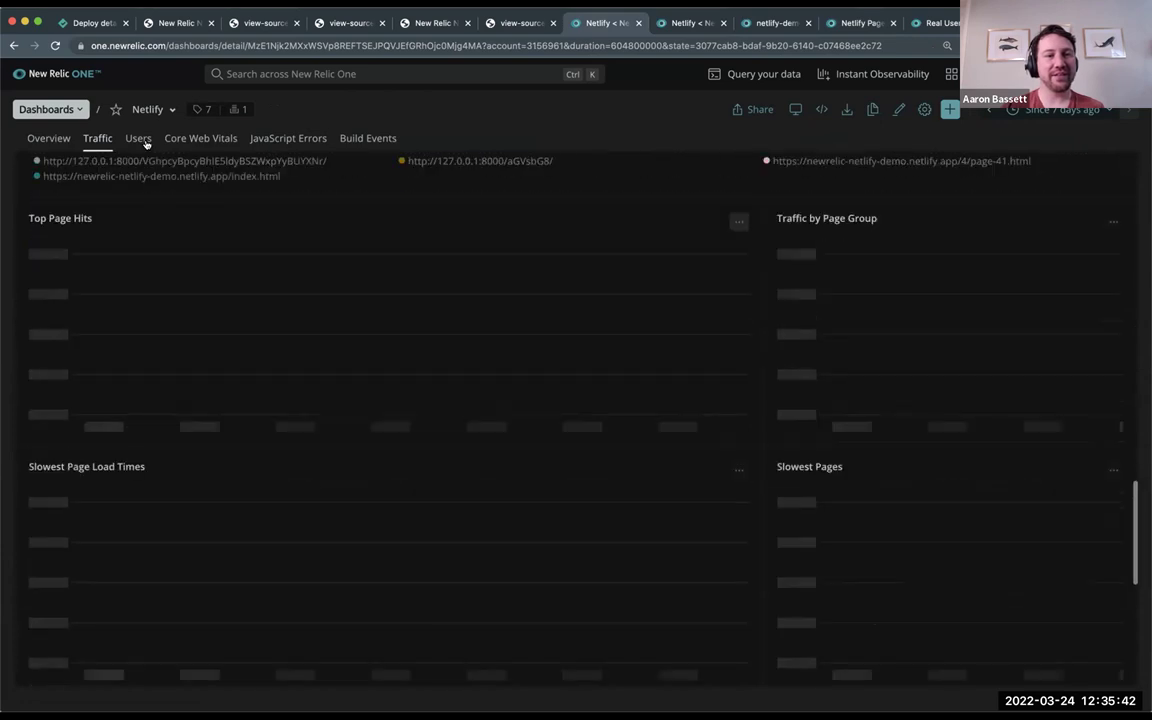
# Open the dashboard's Users page and examine load times and page views by device, OS and browser
pyautogui.click(138, 138)
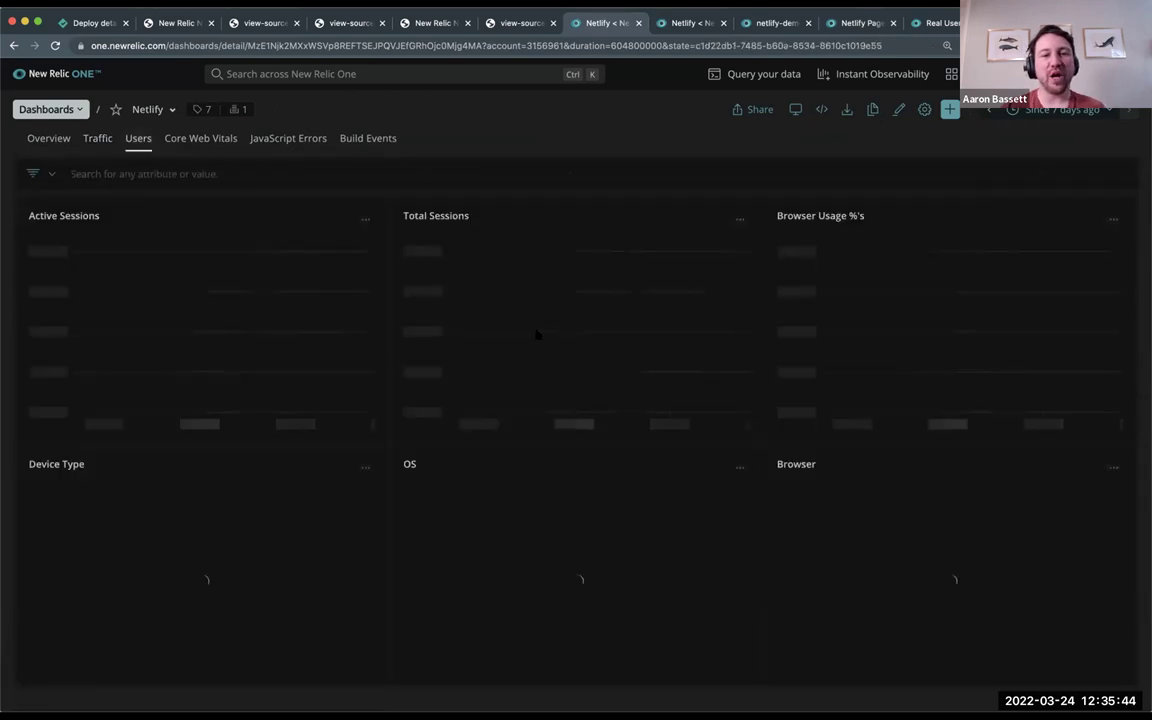
pyautogui.scroll(-5, 437, 173)
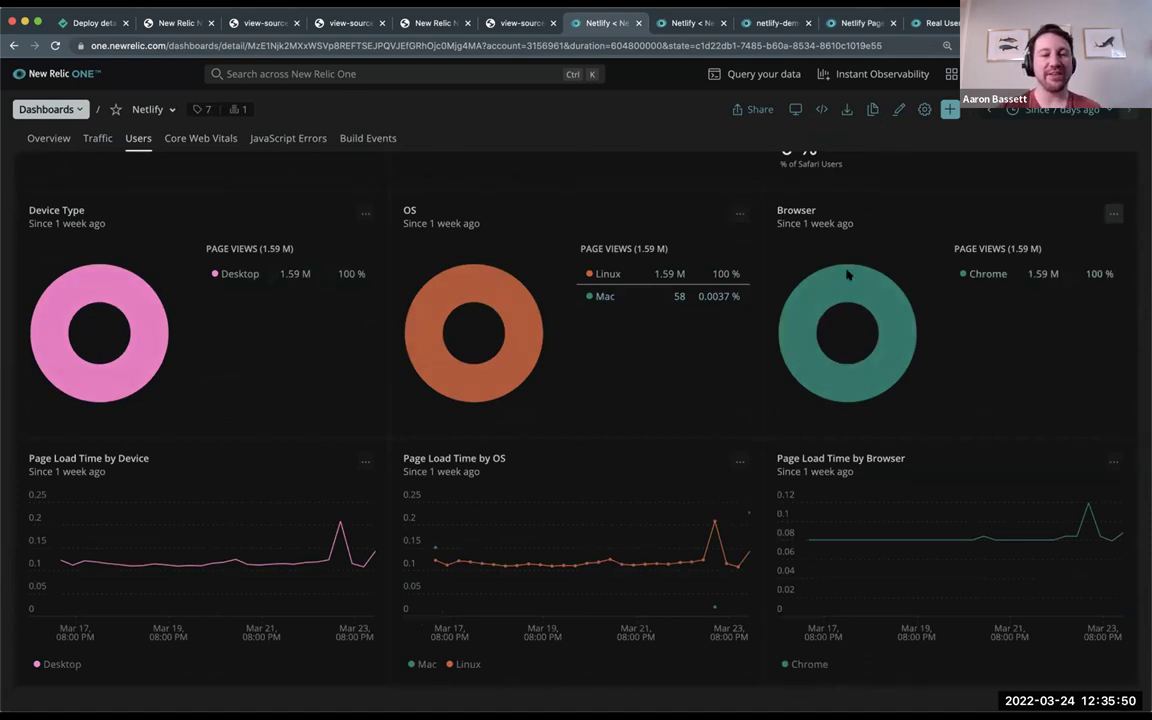
pyautogui.scroll(-4, 684, 337)
pyautogui.scroll(-2, 650, 290)
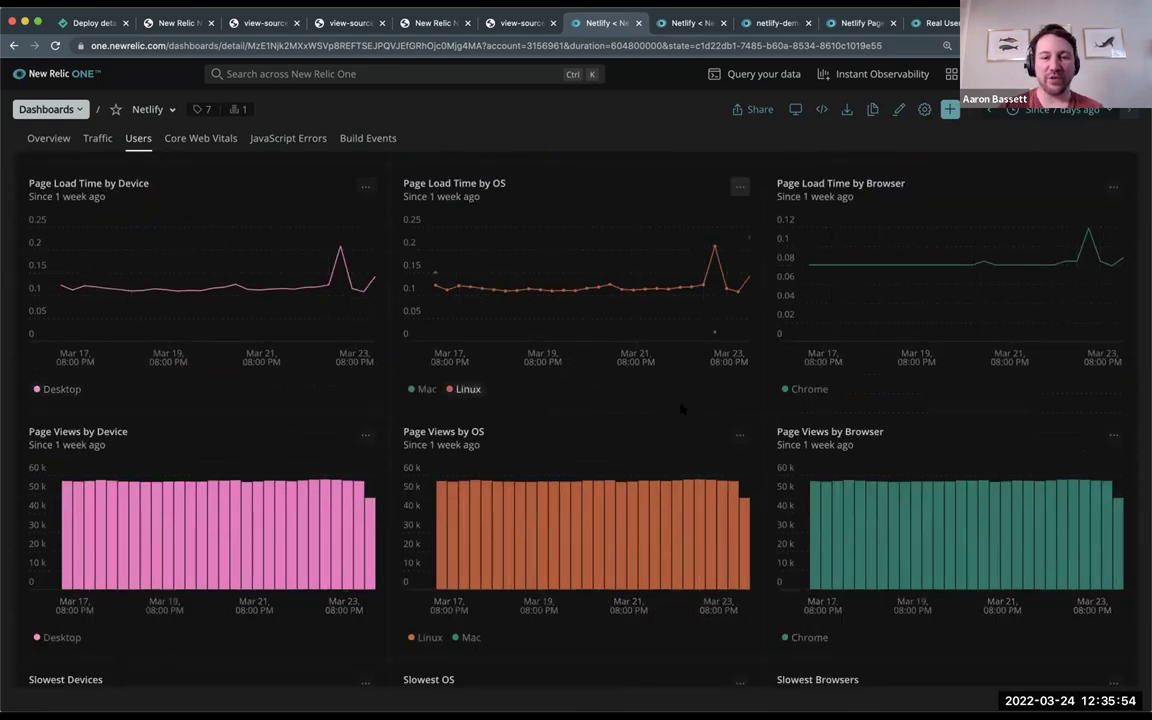
pyautogui.scroll(-3, 681, 406)
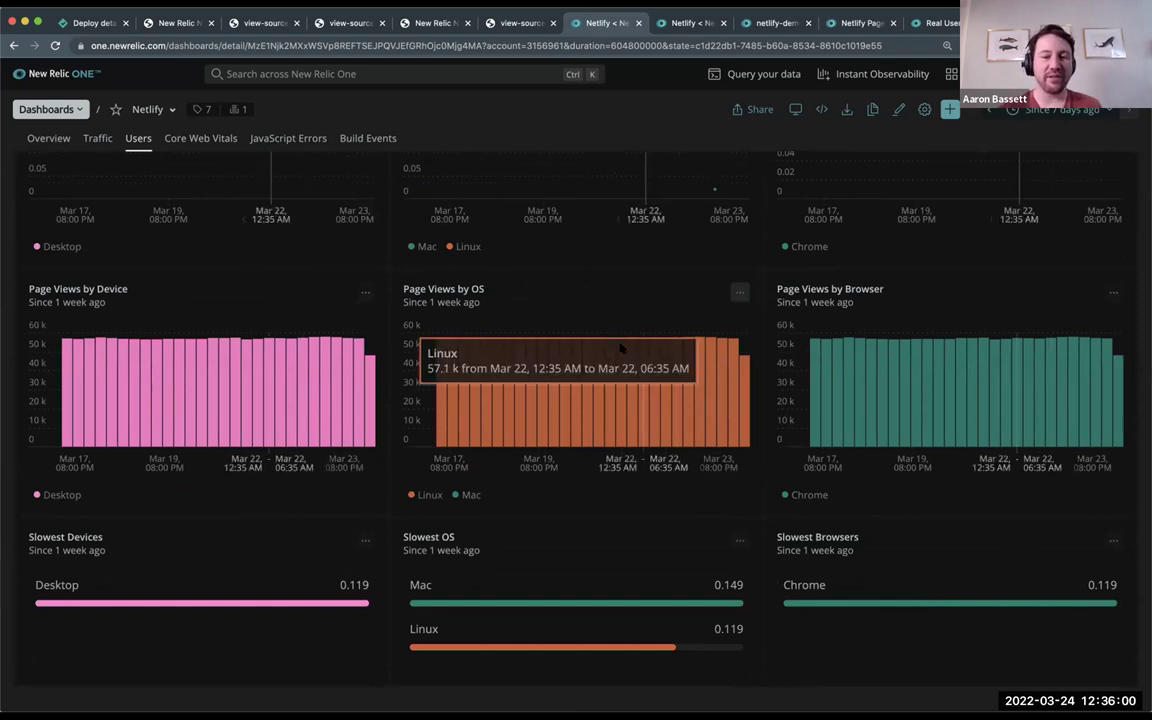
# Examine the Users page's country, city and provider charts, then its session tables and busiest days
pyautogui.scroll(-5, 681, 406)
pyautogui.scroll(-6, 620, 347)
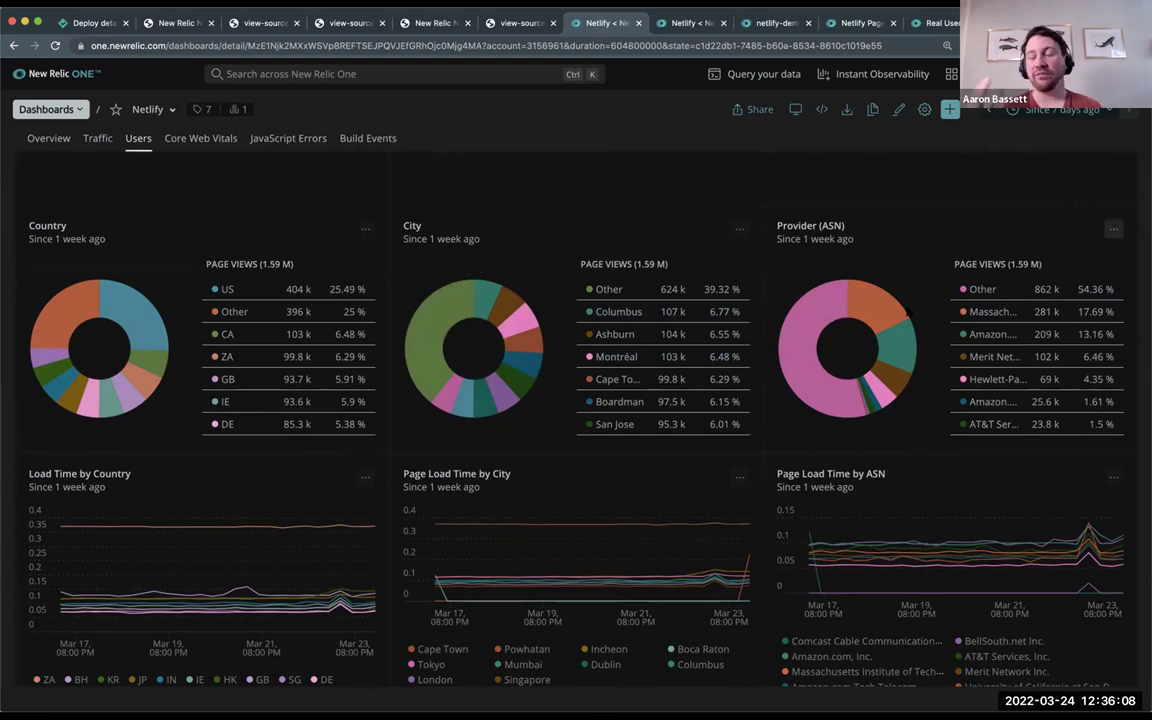
pyautogui.scroll(-5, 908, 315)
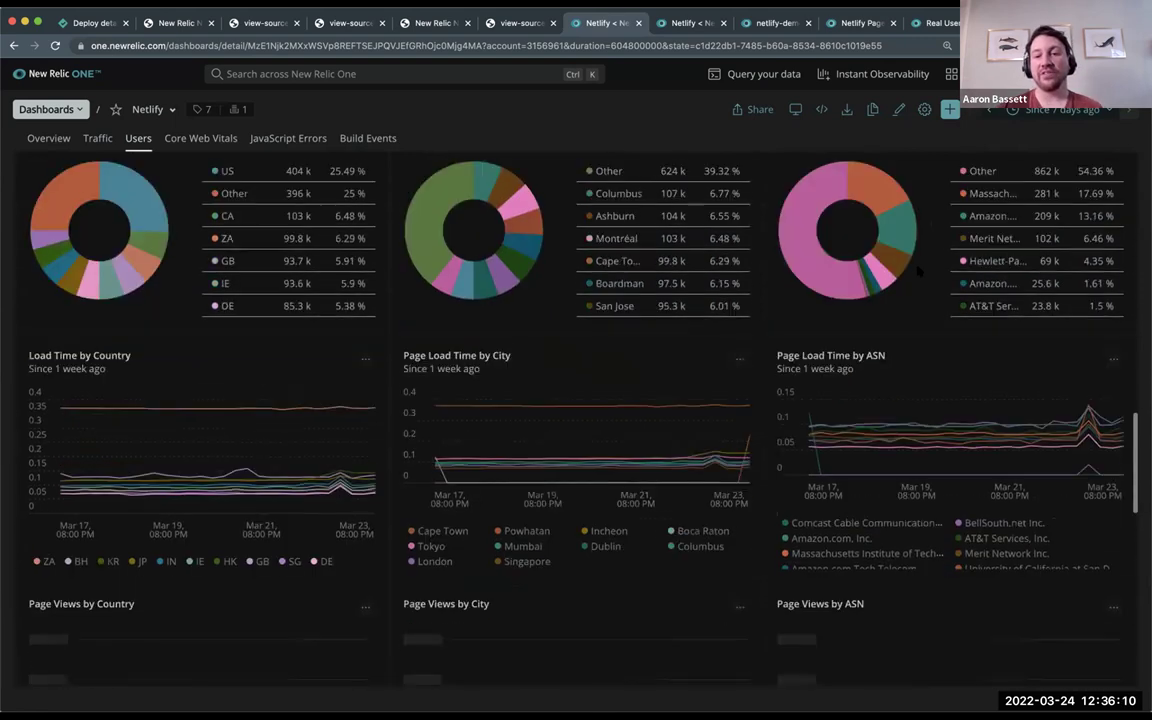
pyautogui.scroll(-3, 908, 320)
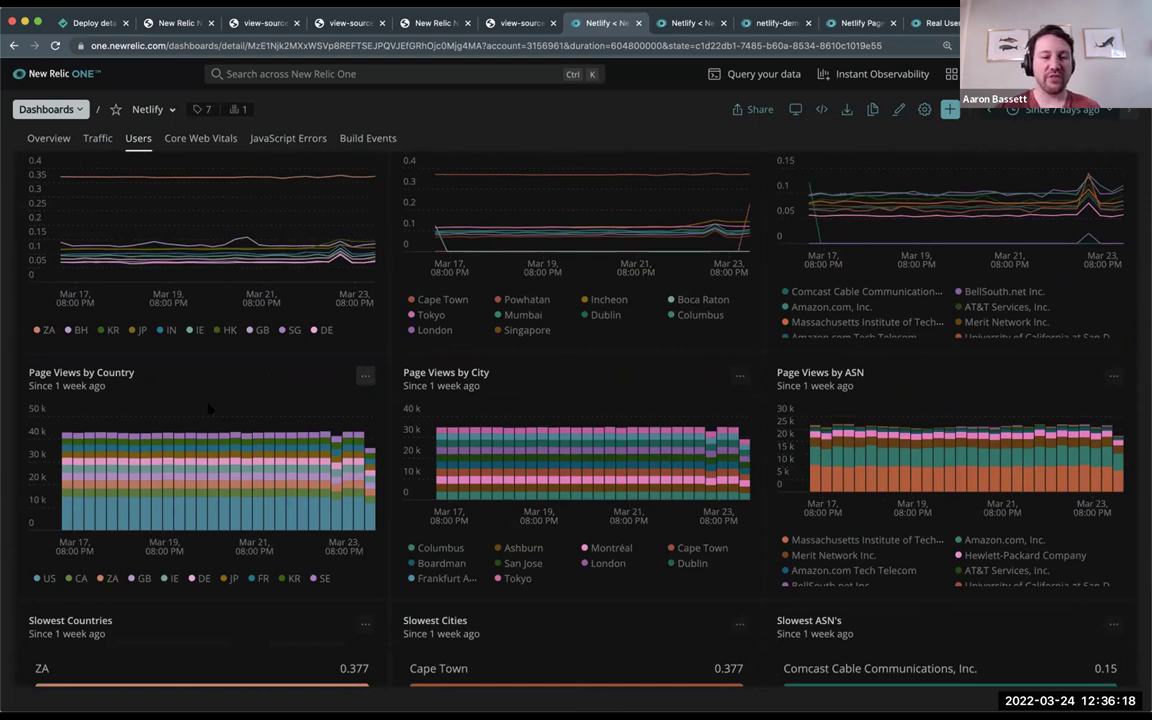
pyautogui.scroll(-10, 533, 388)
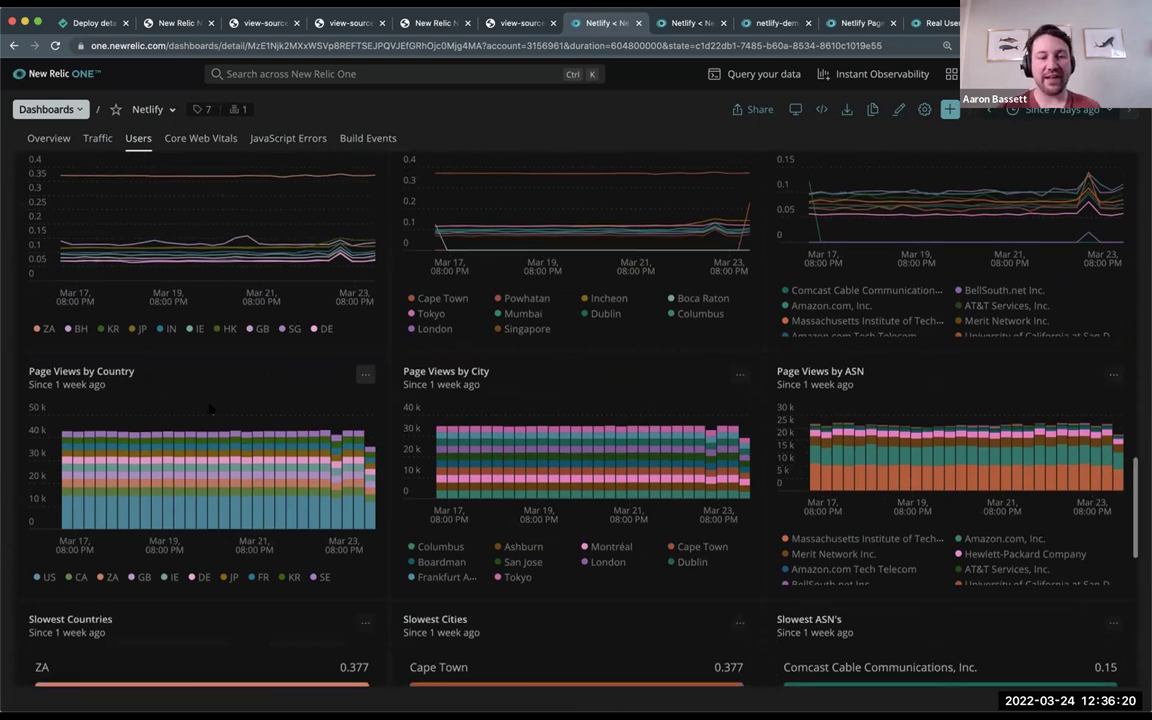
pyautogui.scroll(-4, 600, 360)
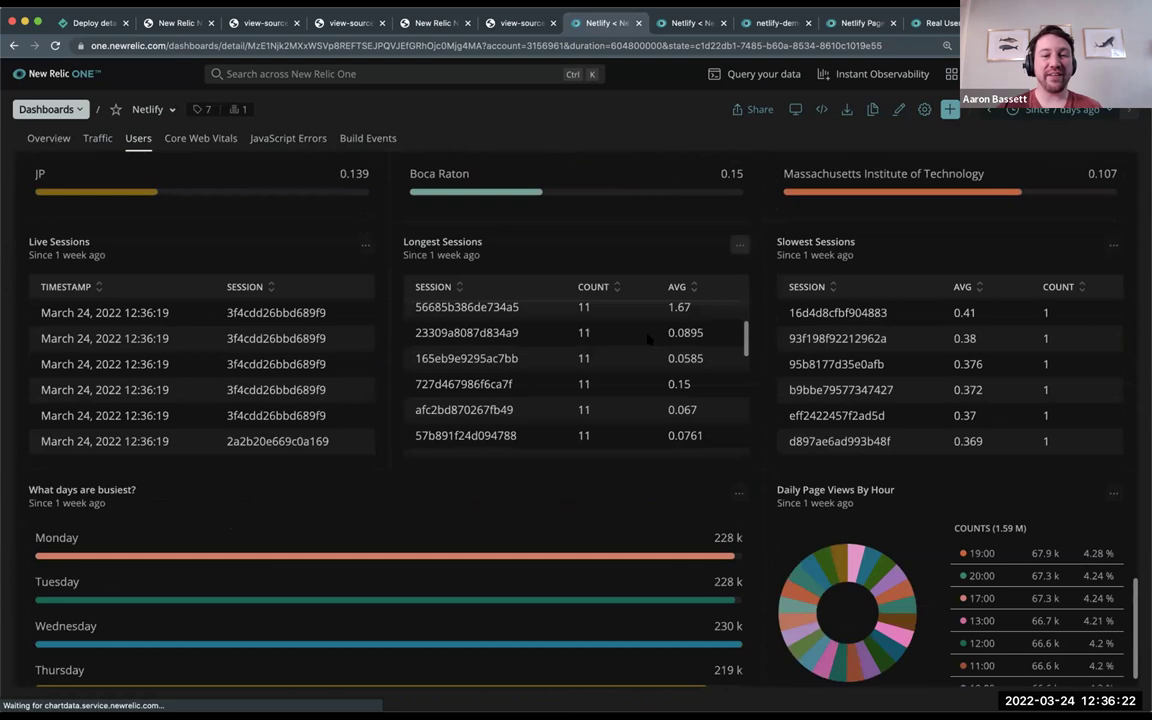
pyautogui.scroll(-2, 600, 370)
pyautogui.scroll(-1, 363, 466)
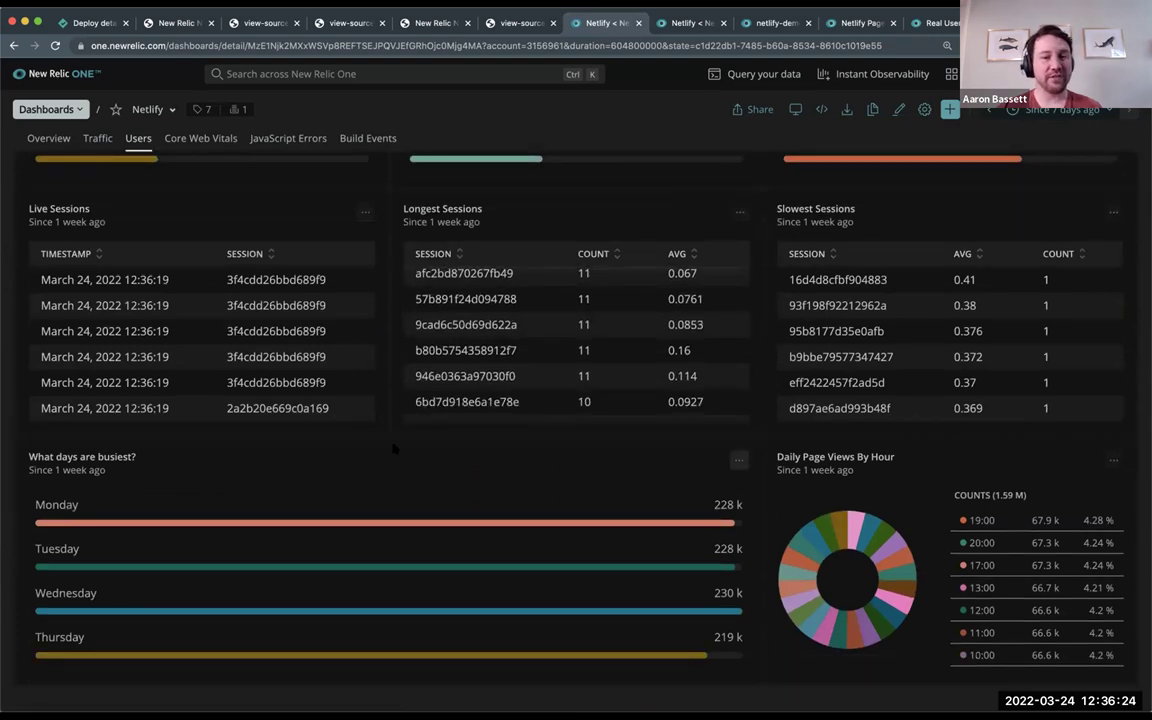